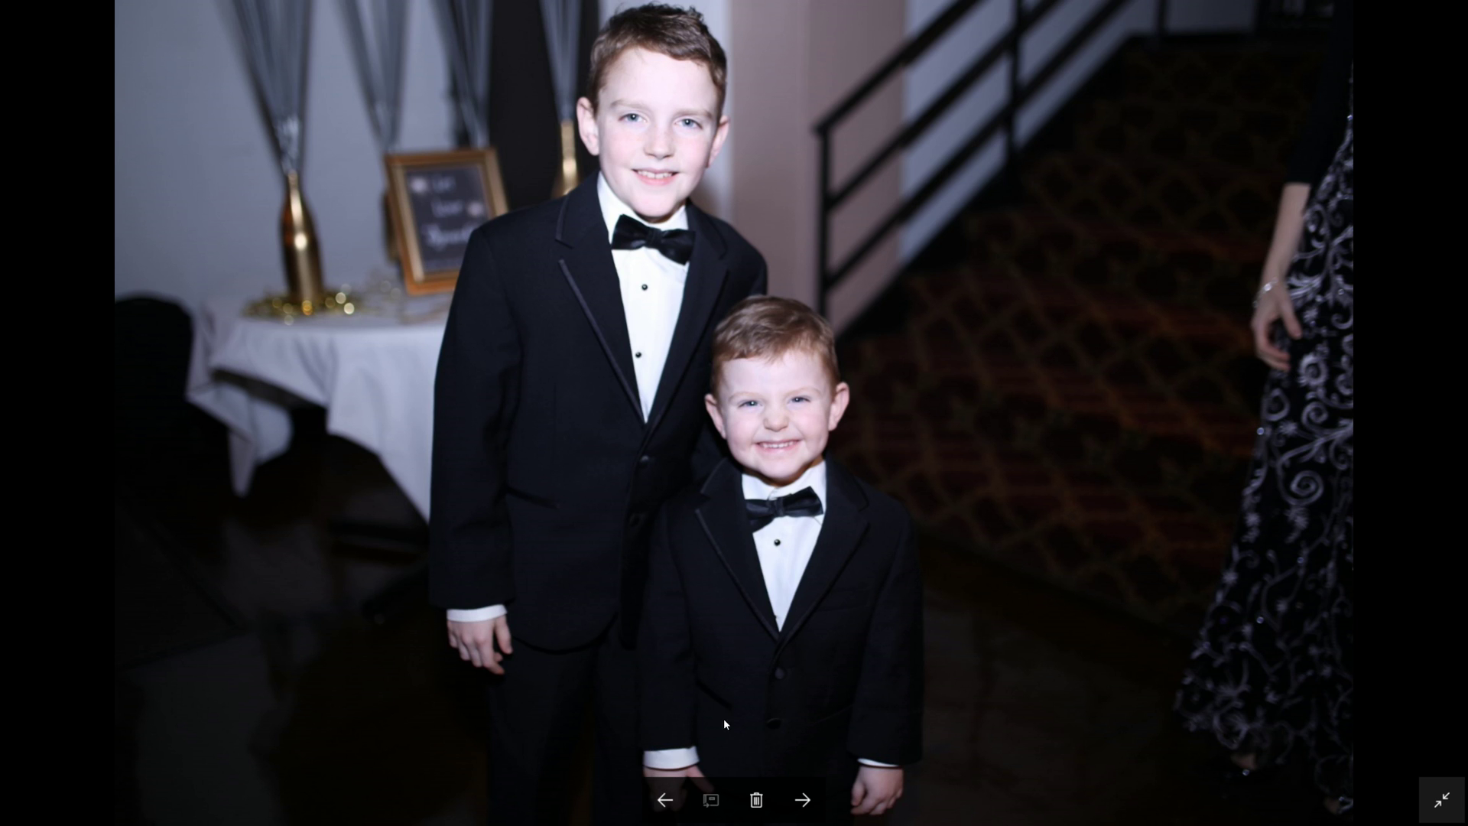
Step: Go back to the earlier, nearly identical photo of the two boys in tuxedos
left_click(665, 800)
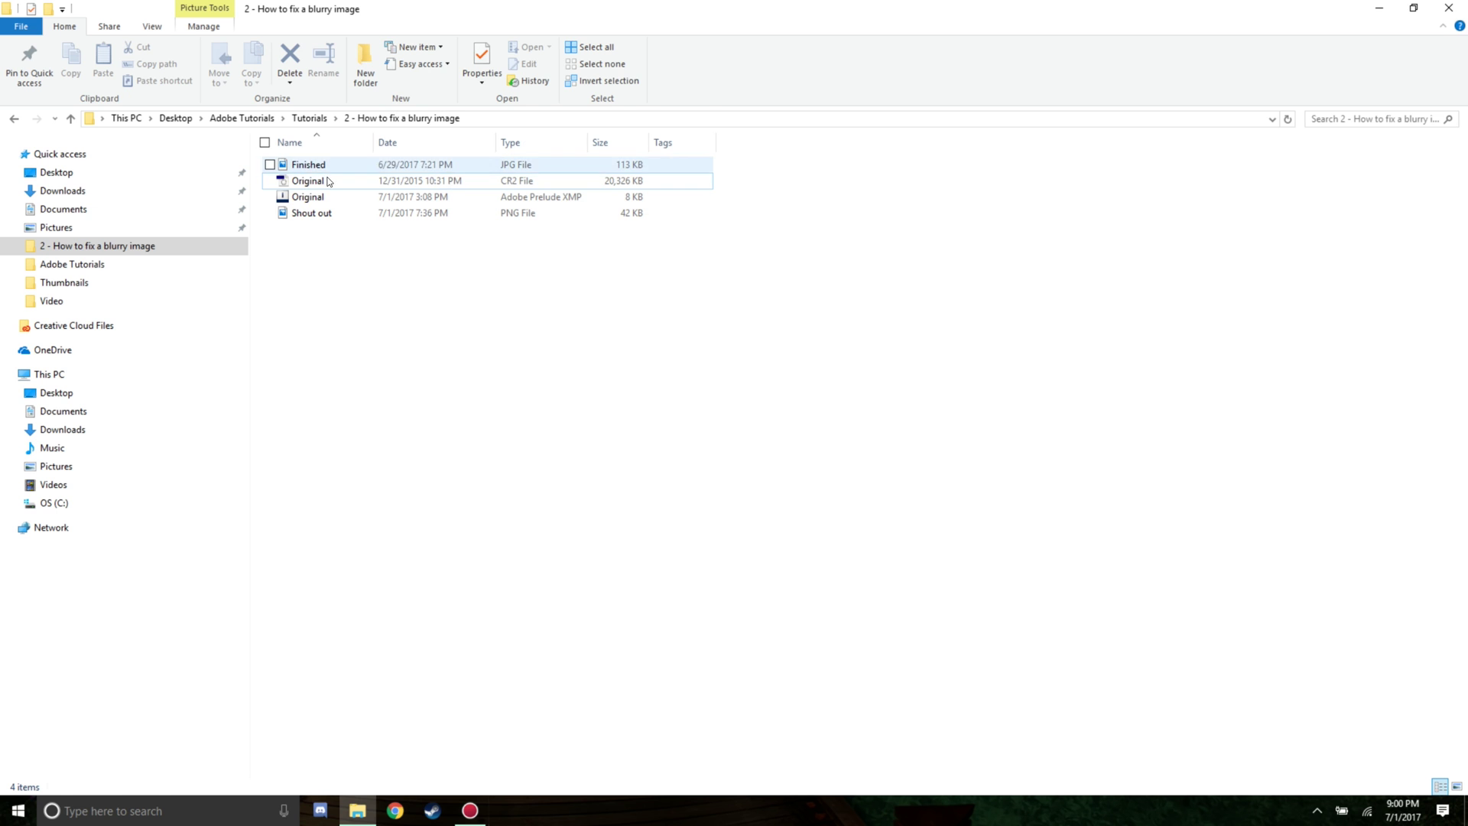
Step: Open Original.CR2 with Adobe Photoshop CC 2017 and minimize File Explorer
right_click(321, 184)
mouse_move(217, 267)
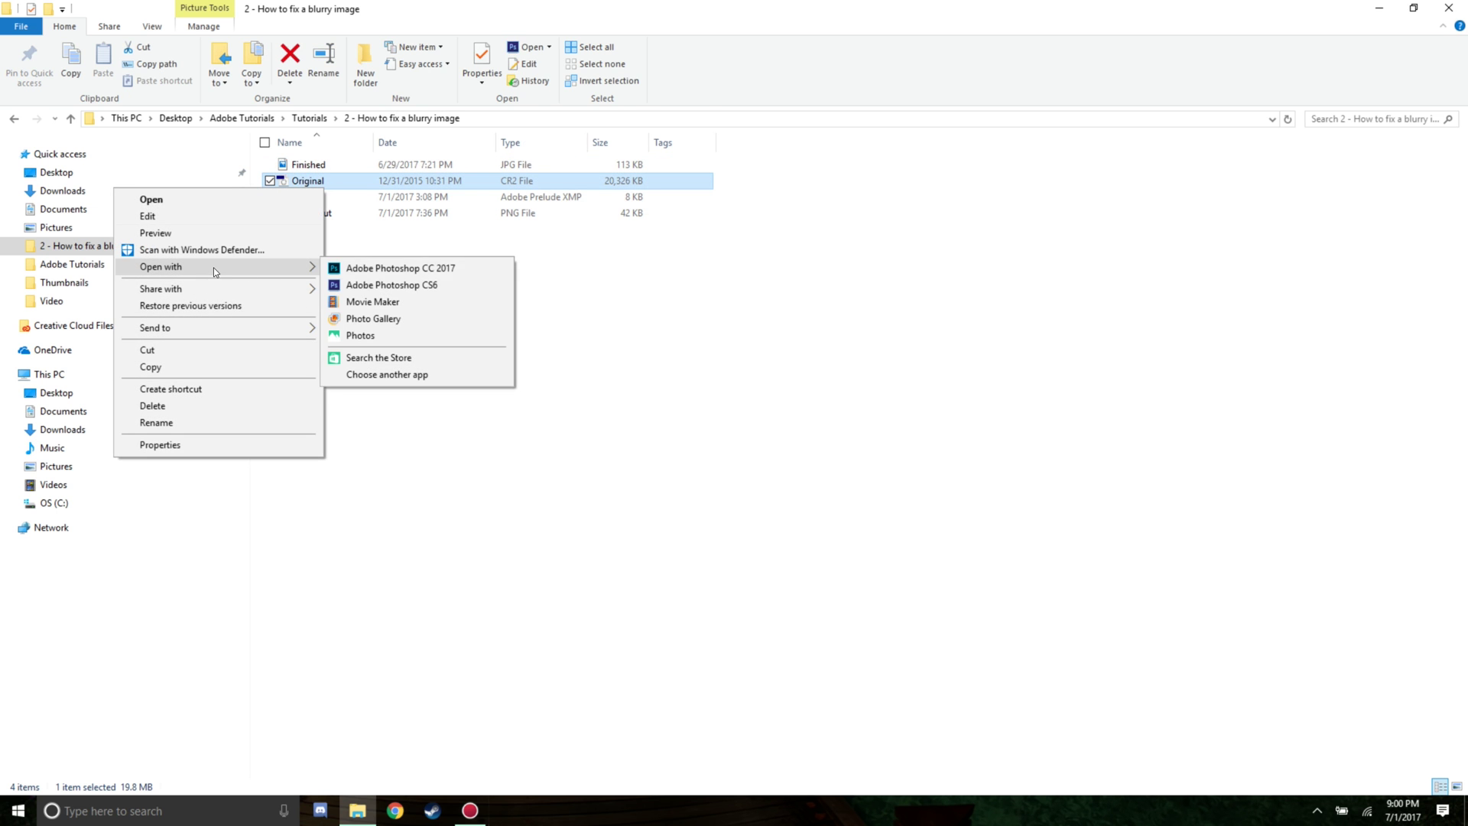
left_click(395, 269)
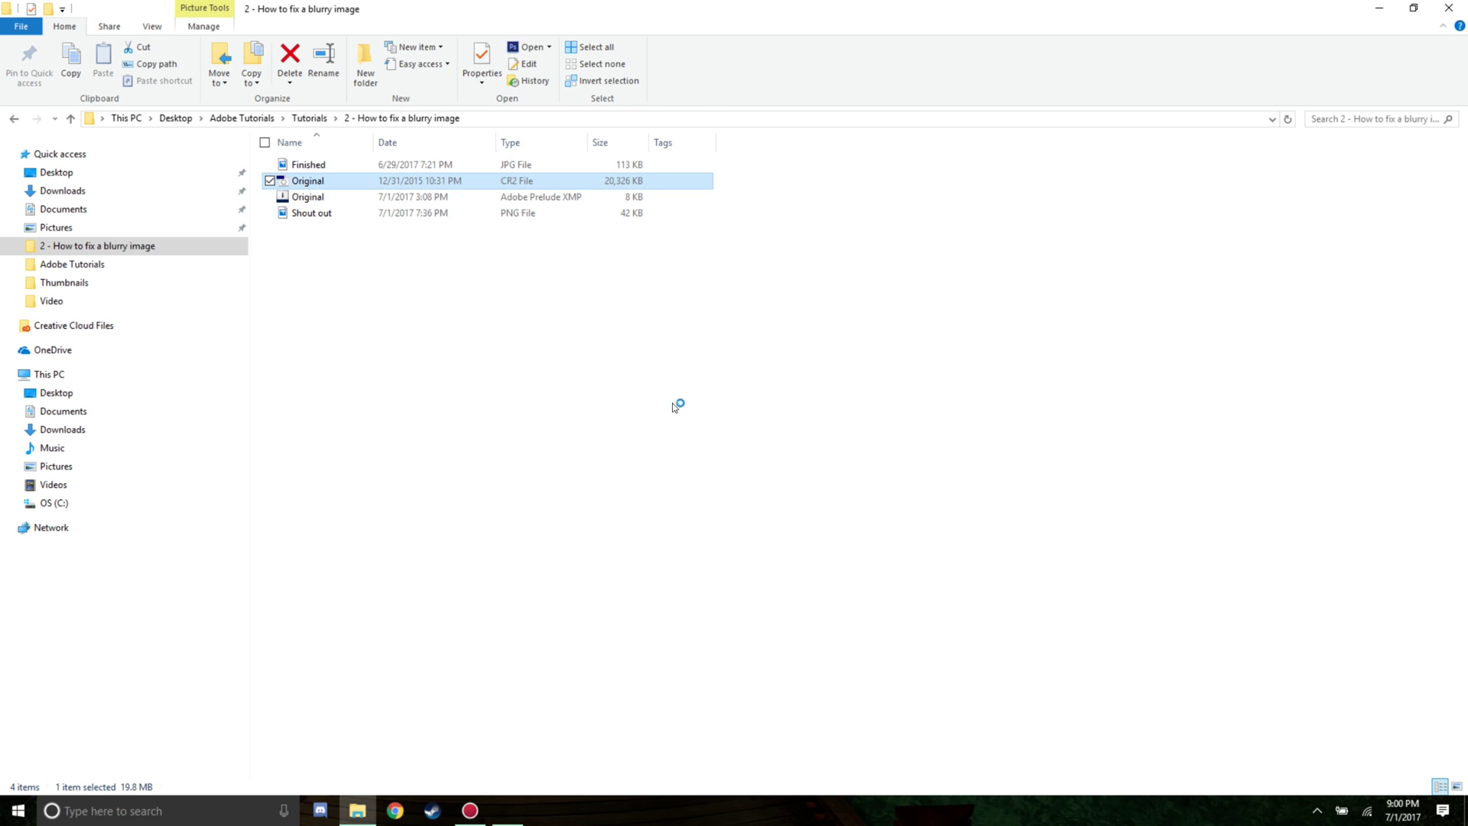
left_click(1380, 9)
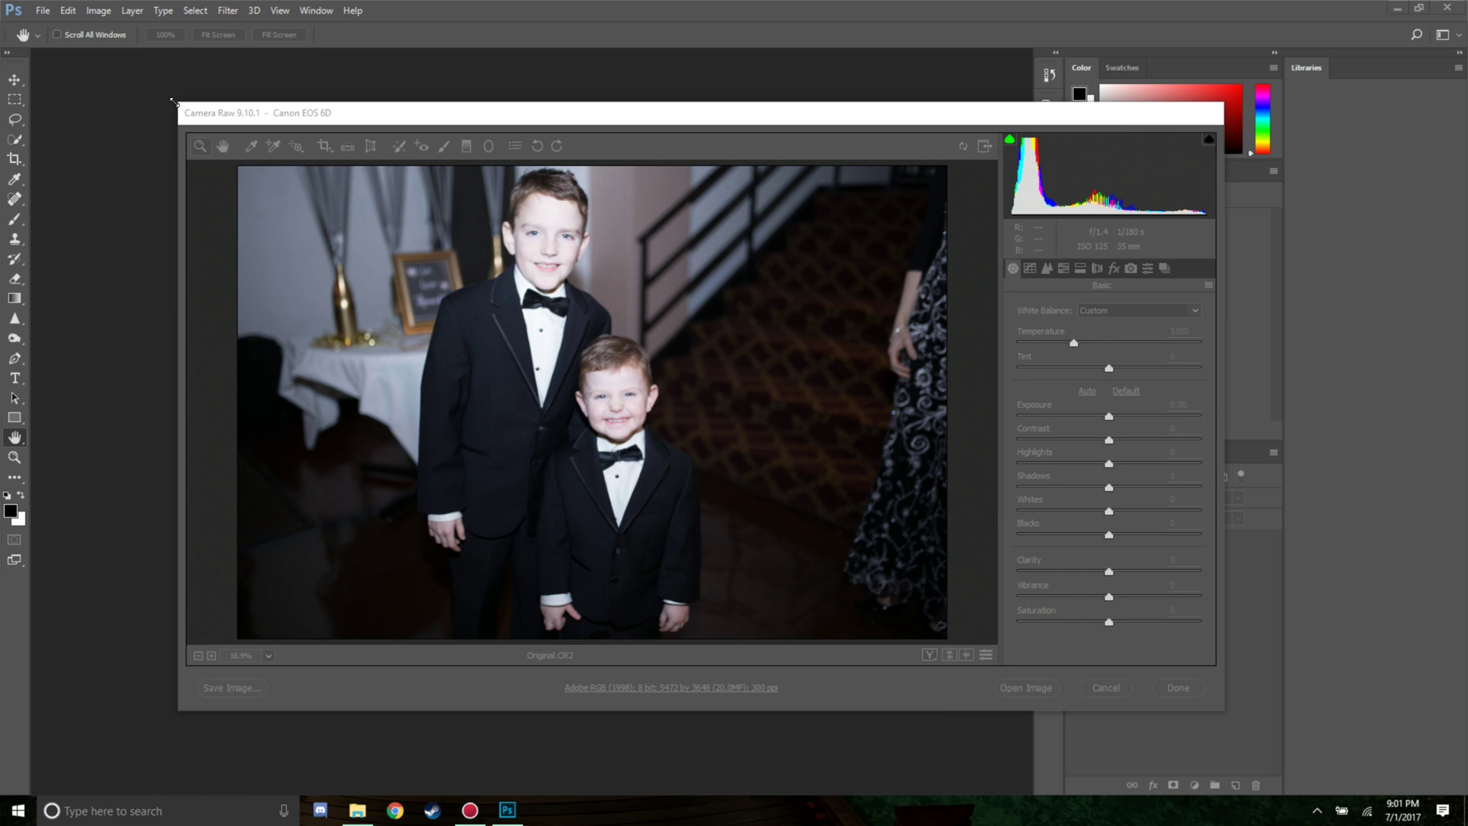
Step: Enlarge Camera Raw, set Exposure +0.80, Whites -100, Clarity +22, and open the image
left_click_drag(172, 100, 99, 38)
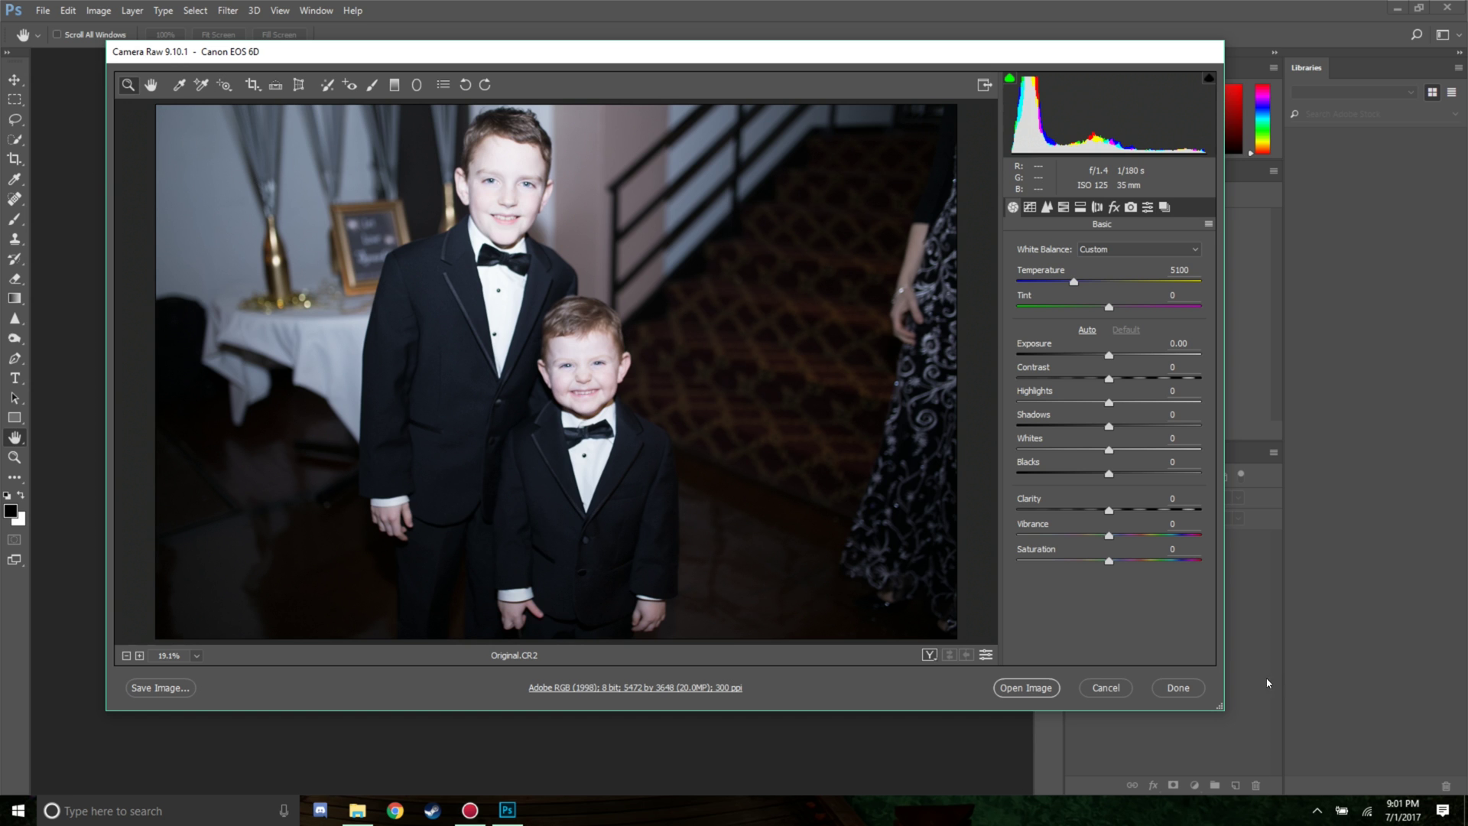
left_click_drag(1221, 713, 1372, 757)
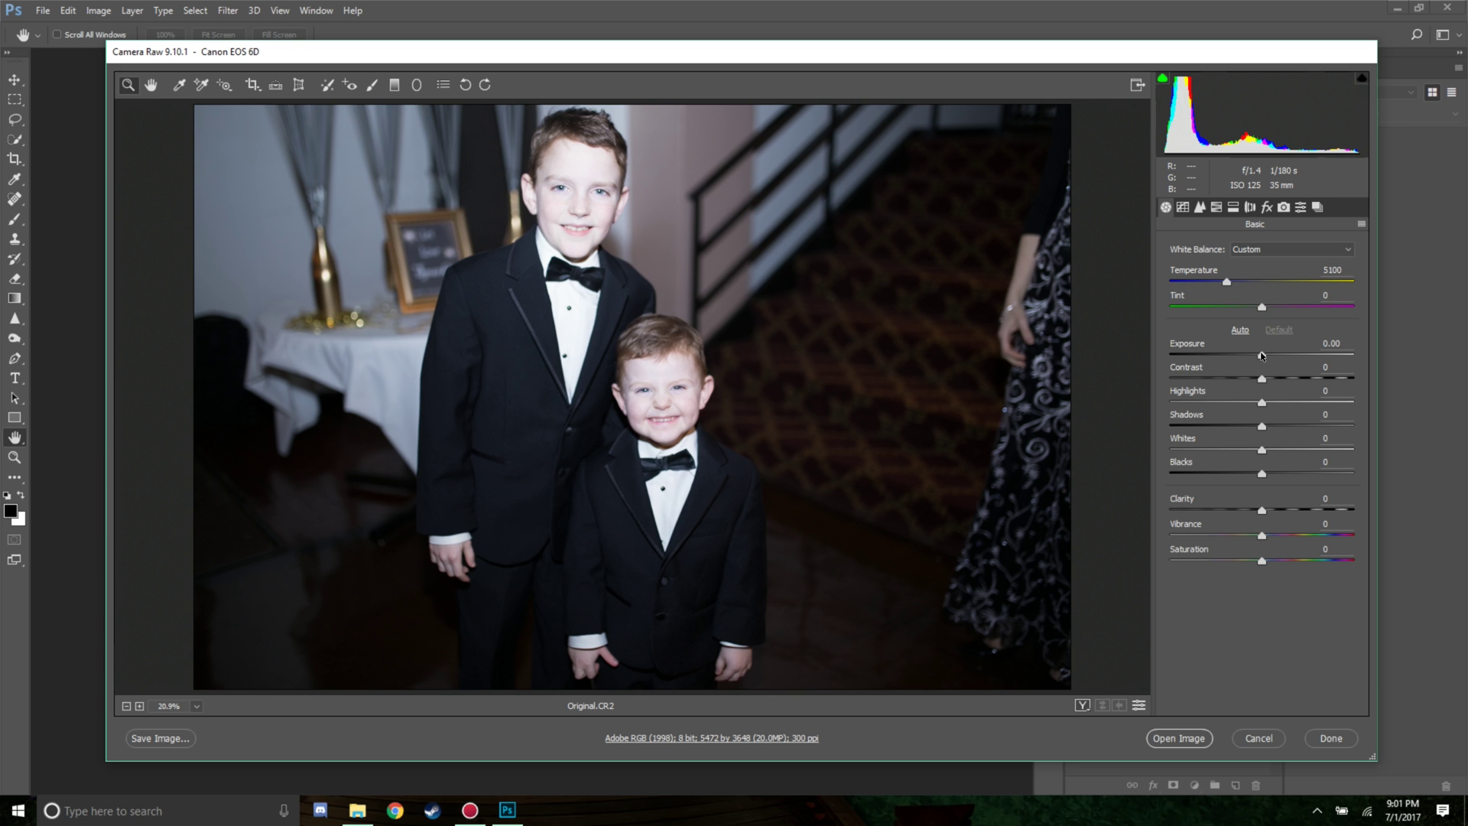
left_click_drag(1262, 357, 1278, 357)
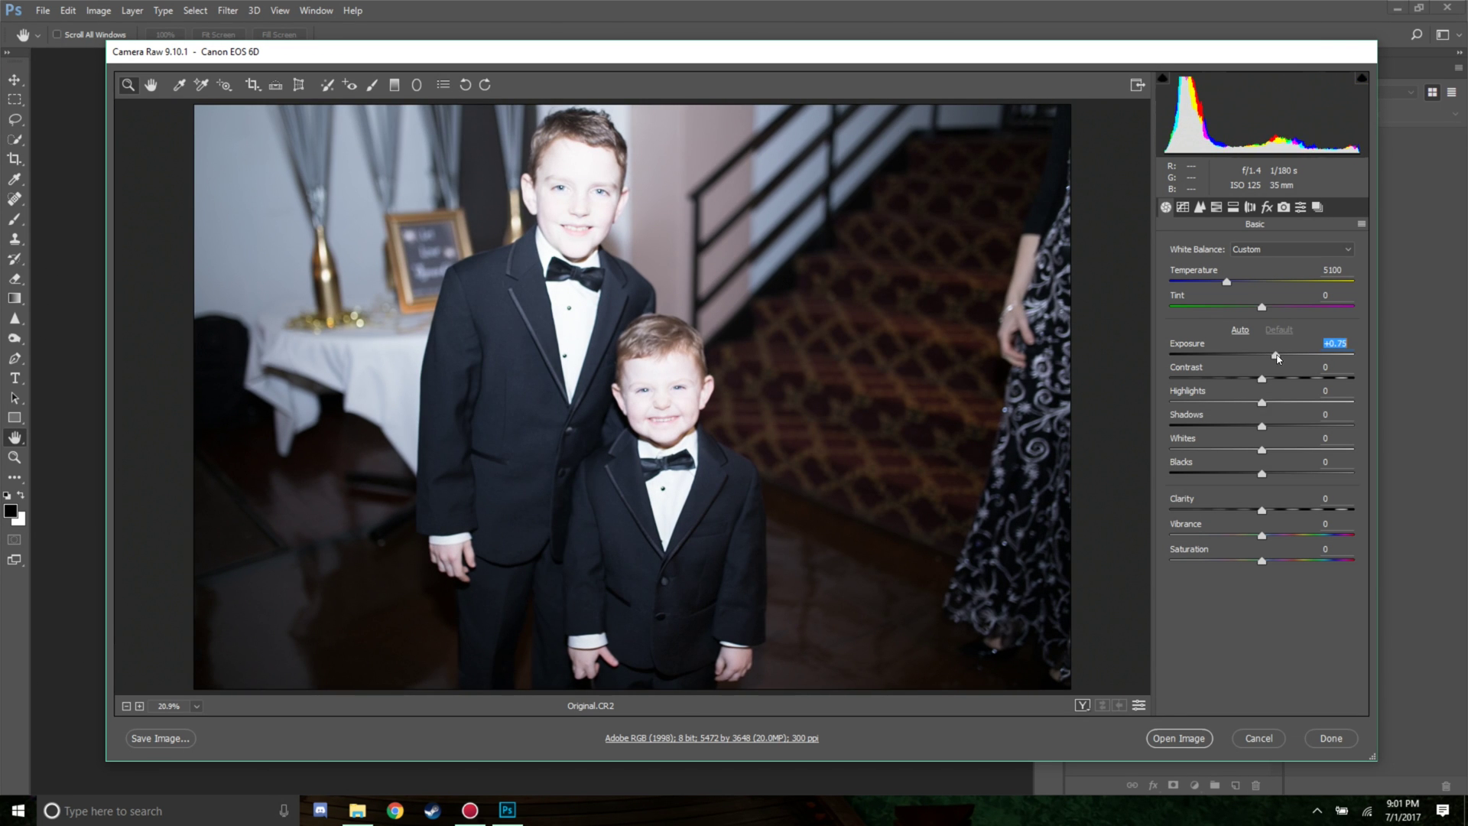
left_click_drag(1278, 358, 1280, 358)
left_click_drag(1262, 449, 1108, 453)
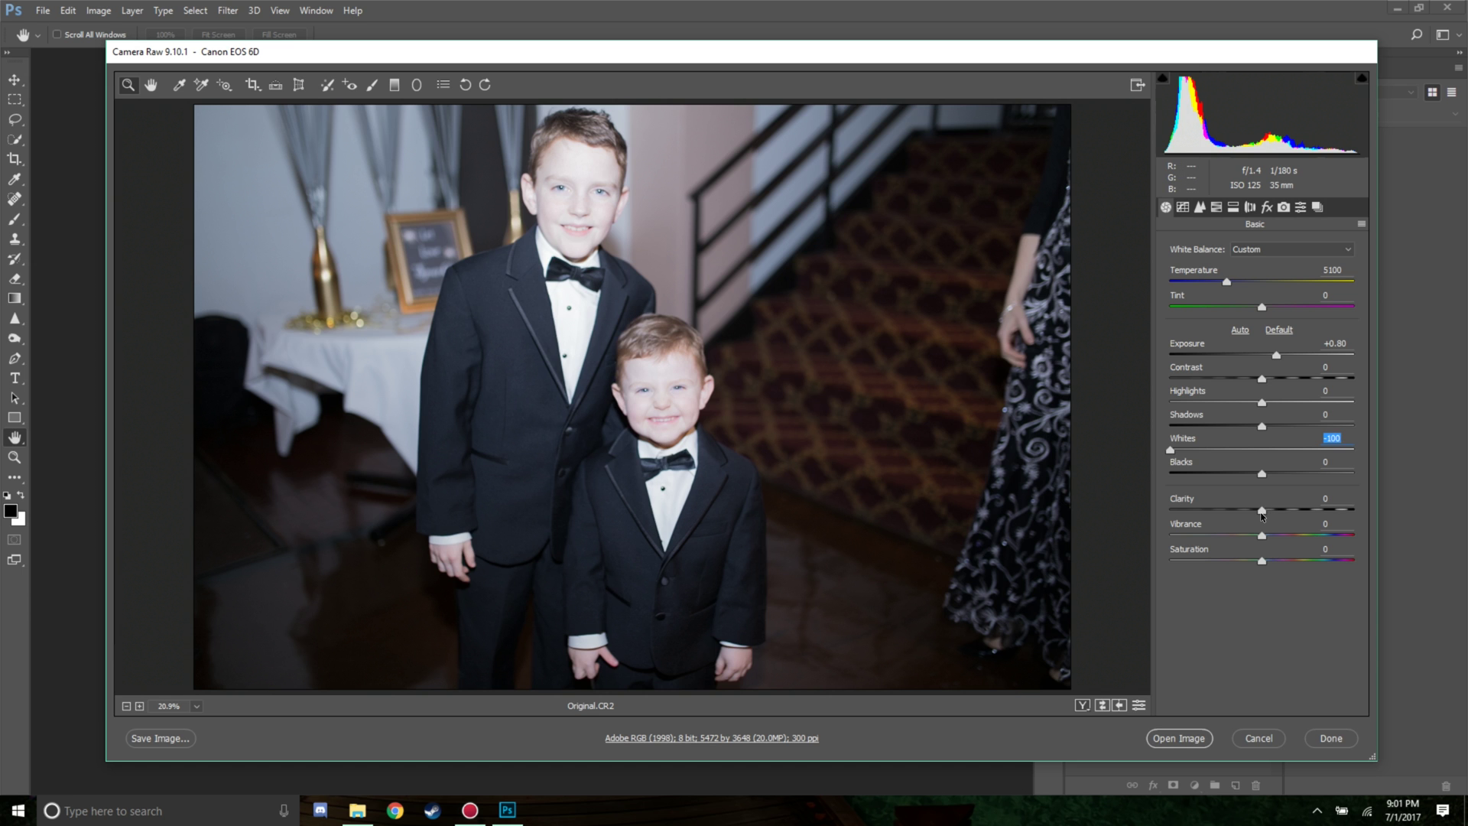
mouse_move(1261, 511)
left_mouse_down()
mouse_move(1288, 511)
mouse_move(1276, 508)
left_mouse_up()
left_click(1177, 738)
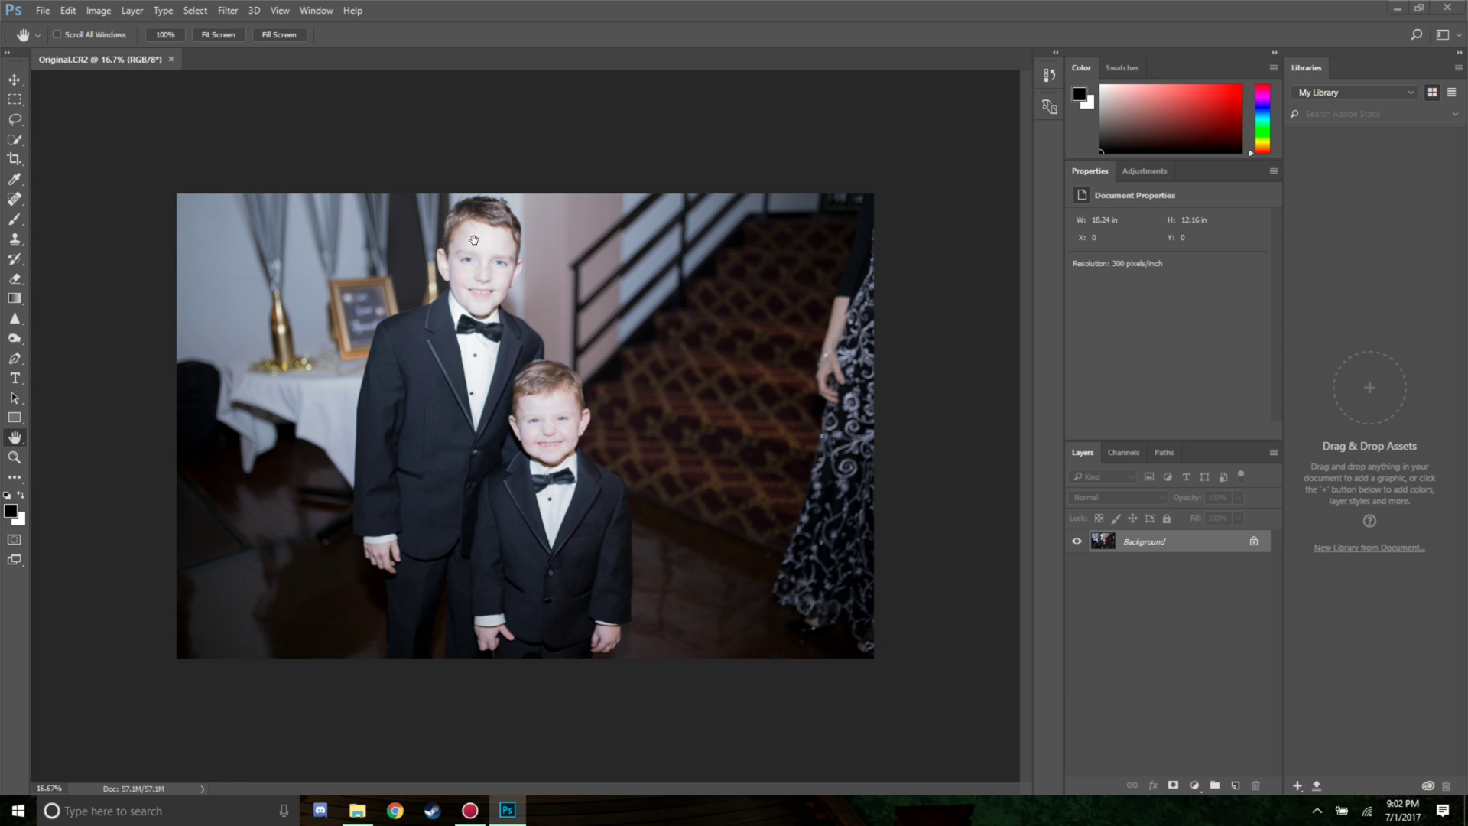
Step: Zoom in on the older boy's face until the view reaches 100%
left_click(15, 458)
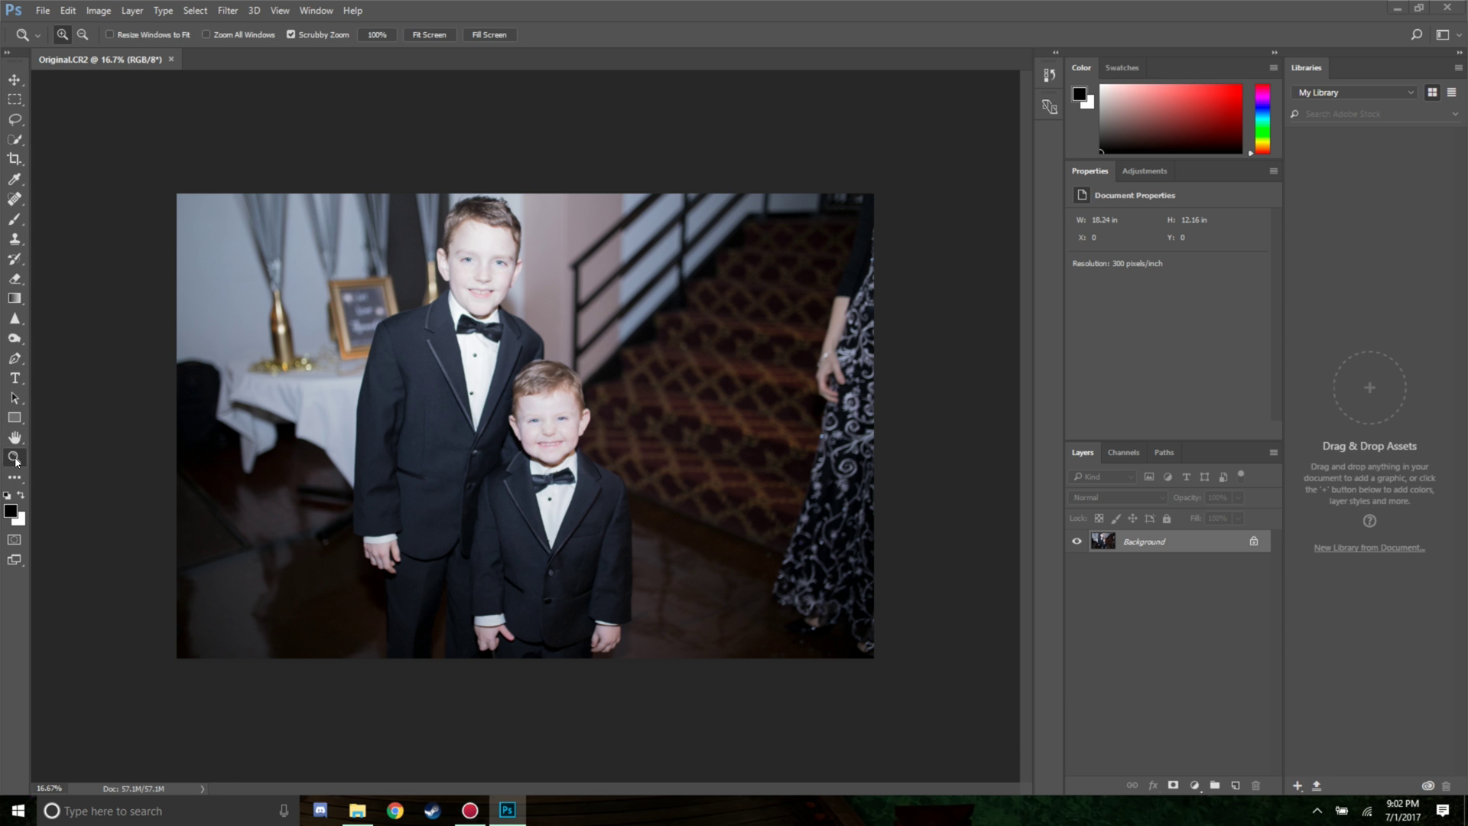
left_click(469, 247)
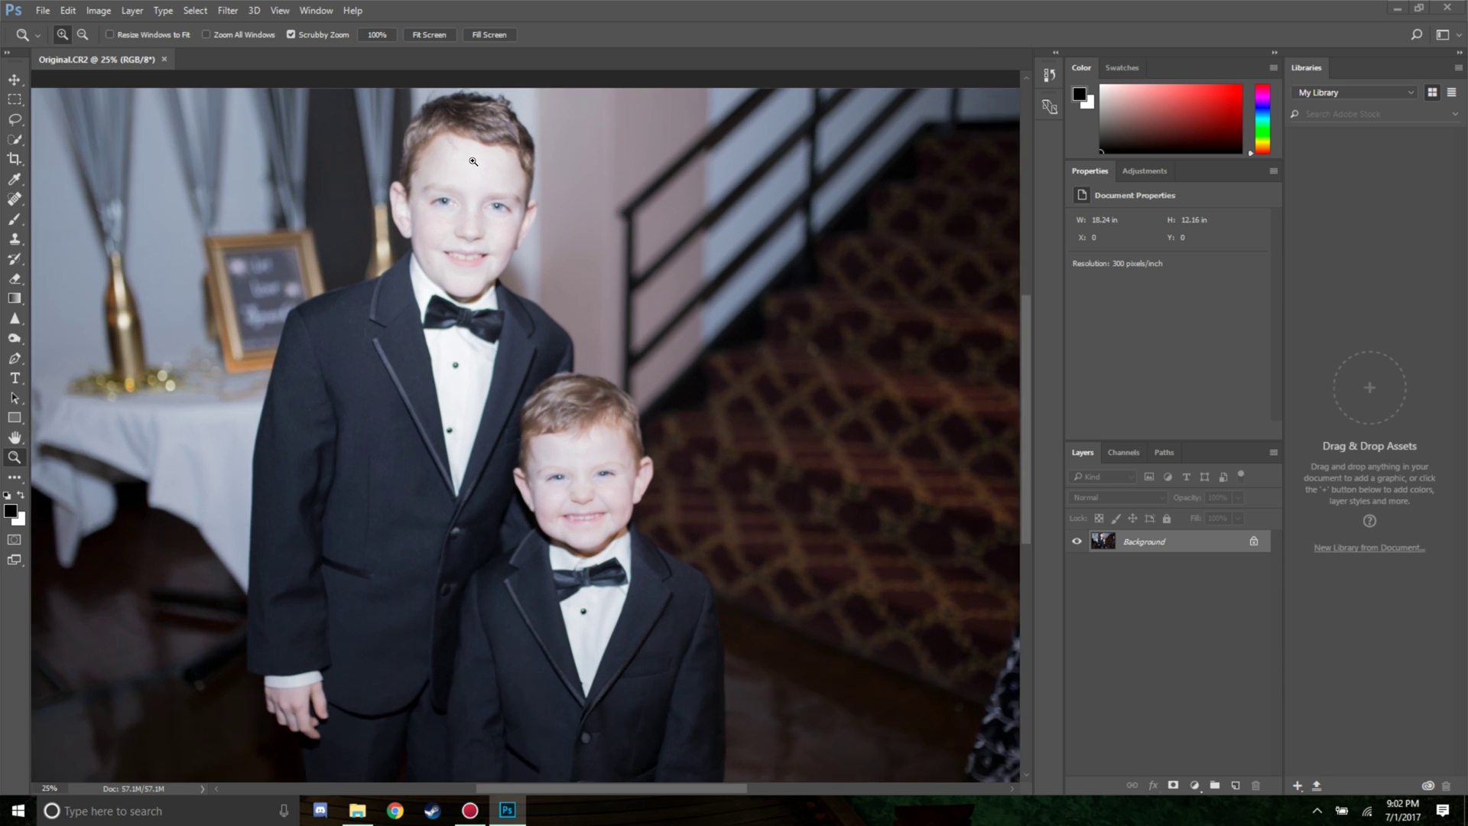
left_click(473, 161)
left_click(471, 163)
left_click(459, 167)
left_click(452, 168)
scroll(537, 388, "up", 3)
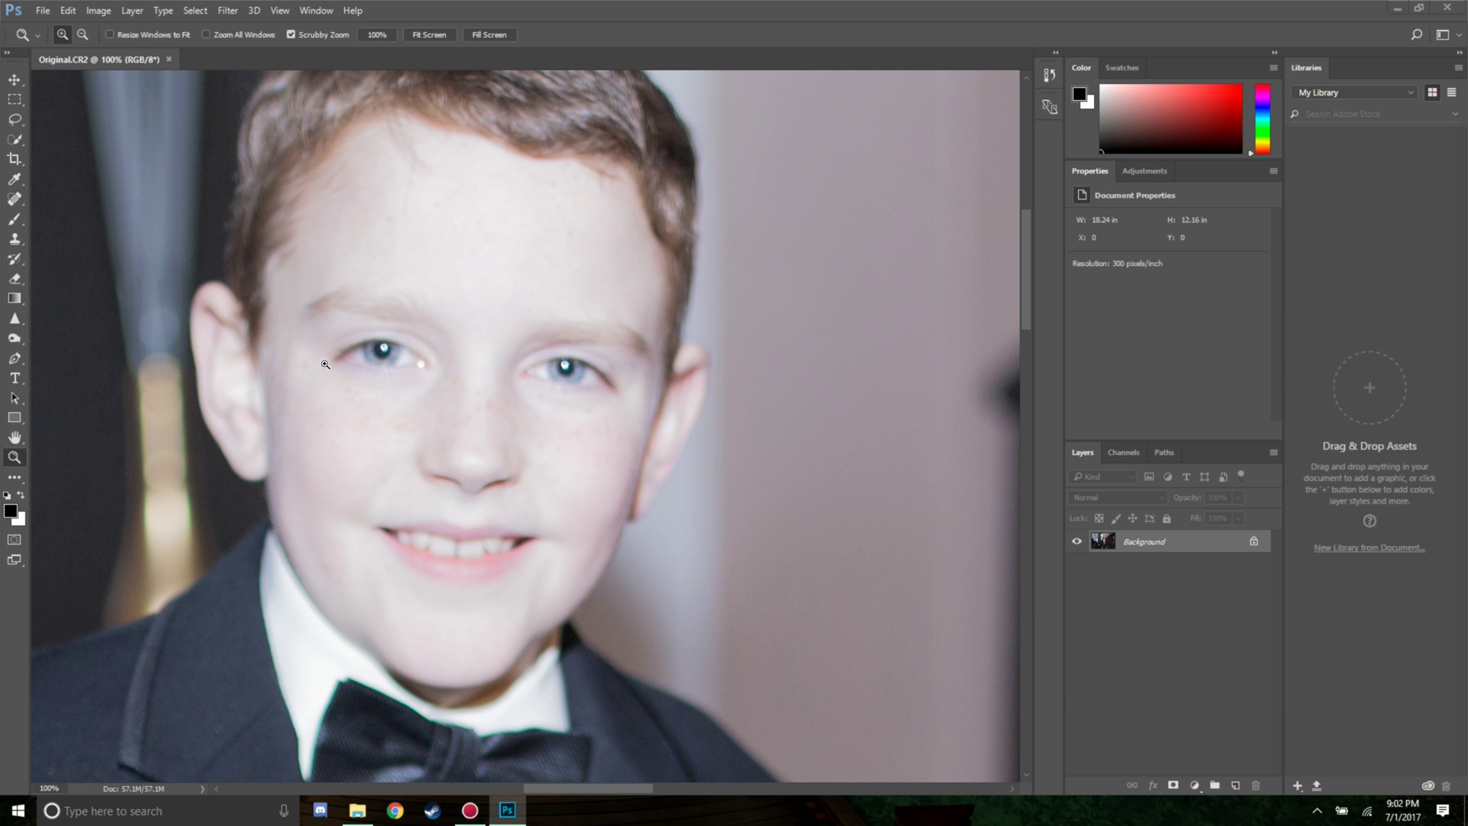
right_click(375, 376)
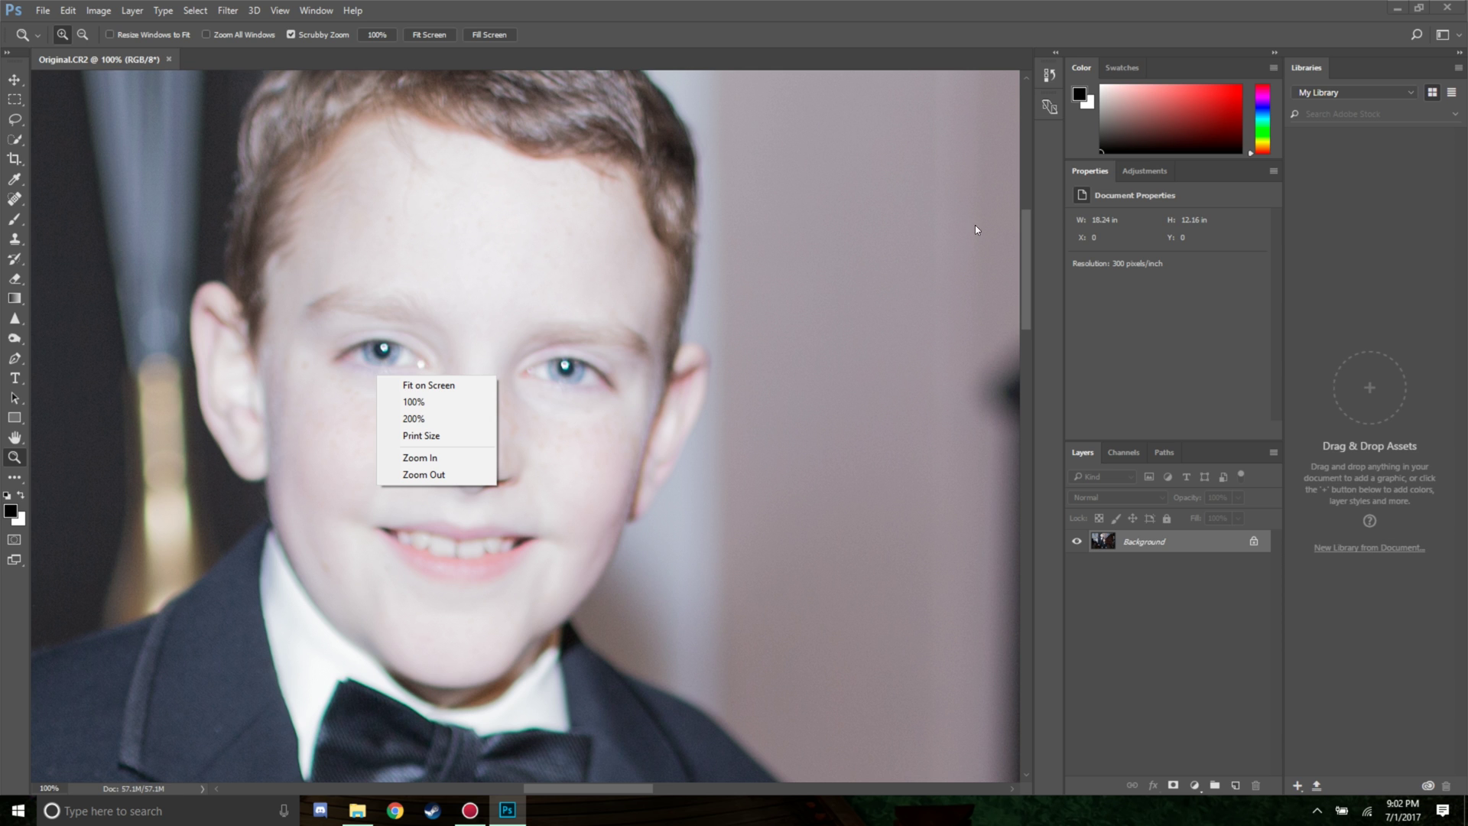
left_click(1023, 310)
scroll(1023, 310, "up", 1)
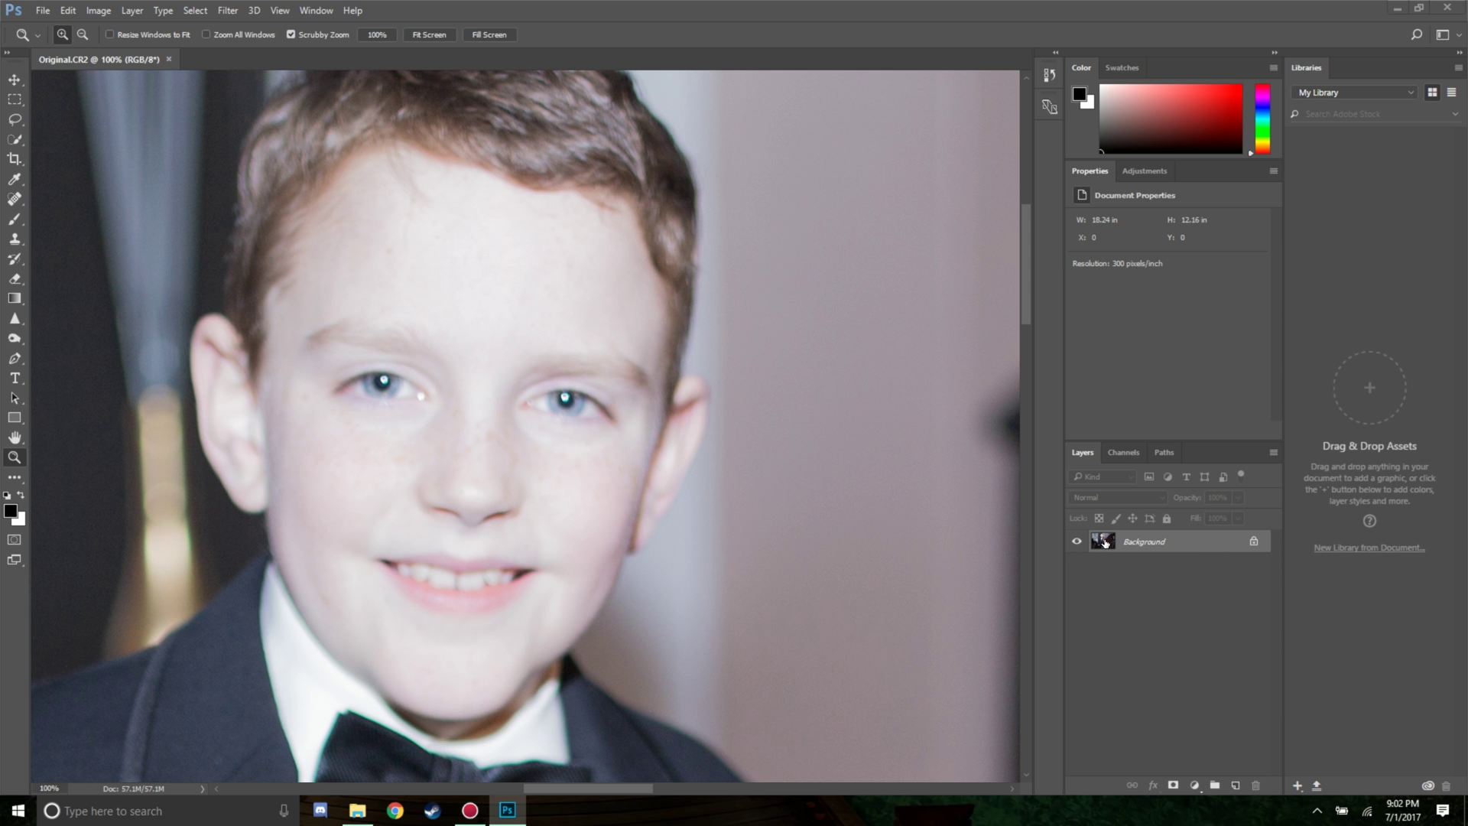
Step: Duplicate the Background layer, naming the copy after the older boy's face
right_click(1157, 550)
left_click(1222, 584)
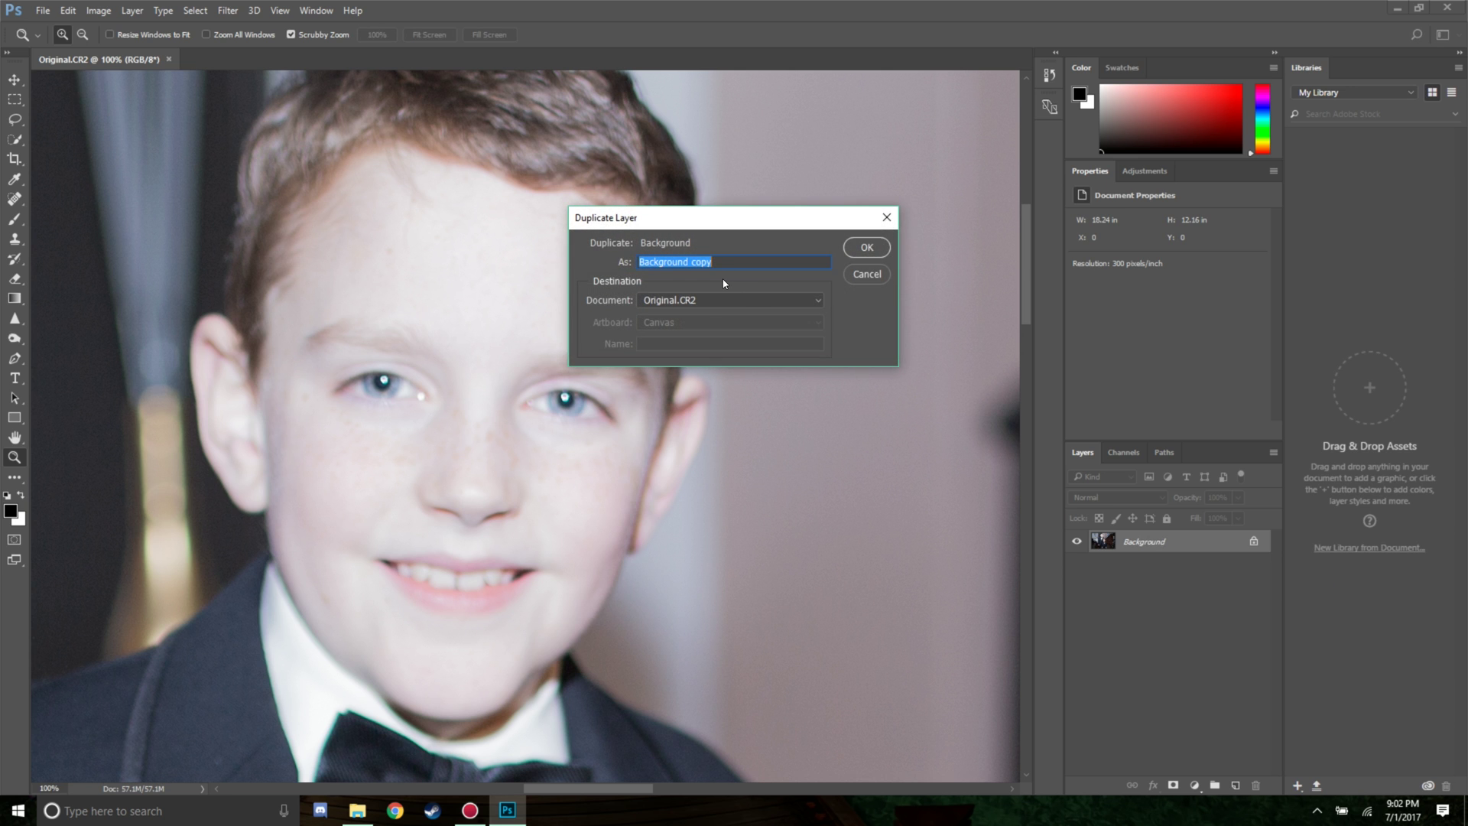
type("Tristand")
left_click(872, 247)
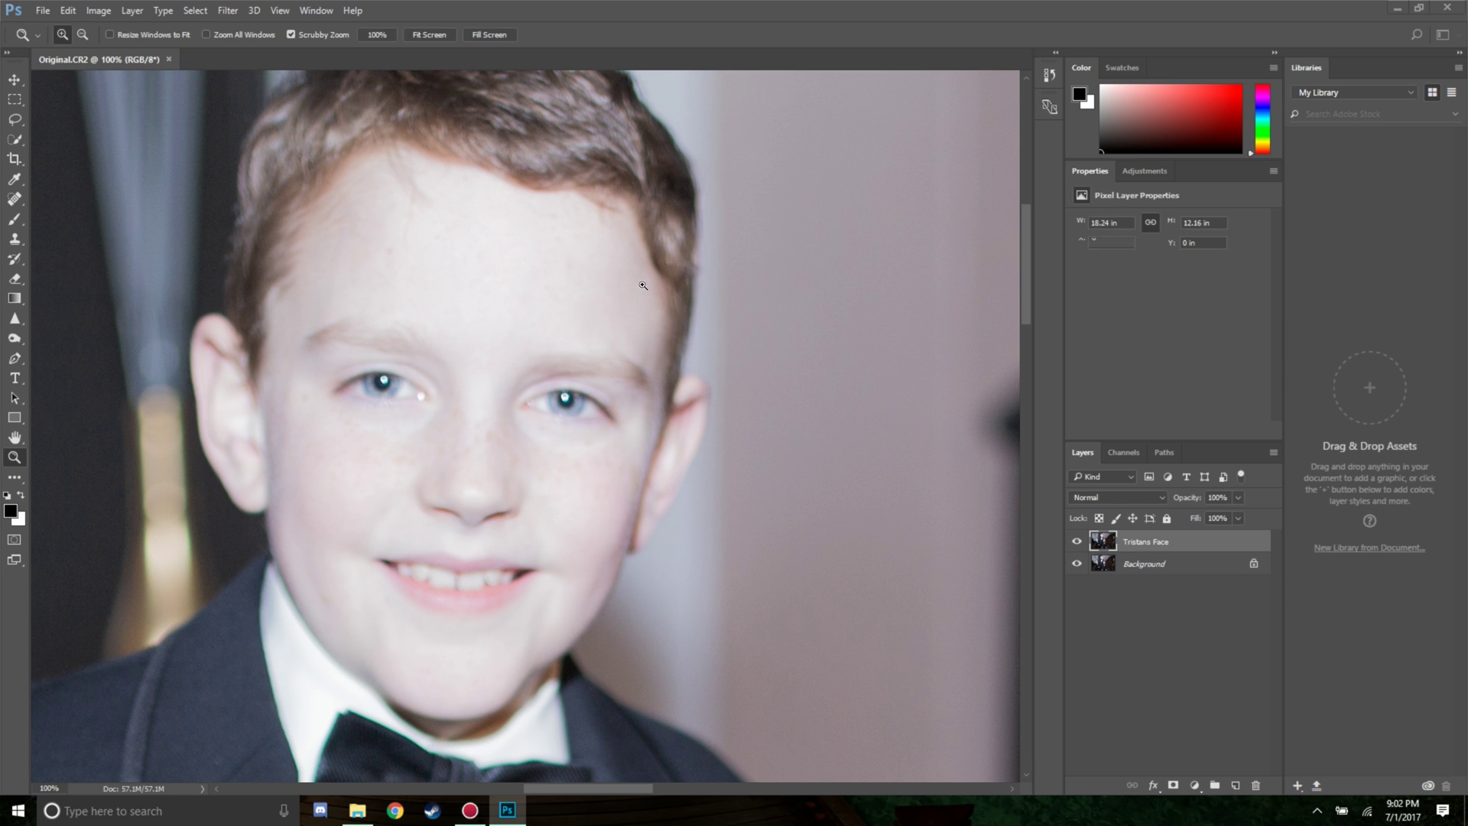
left_click(14, 122)
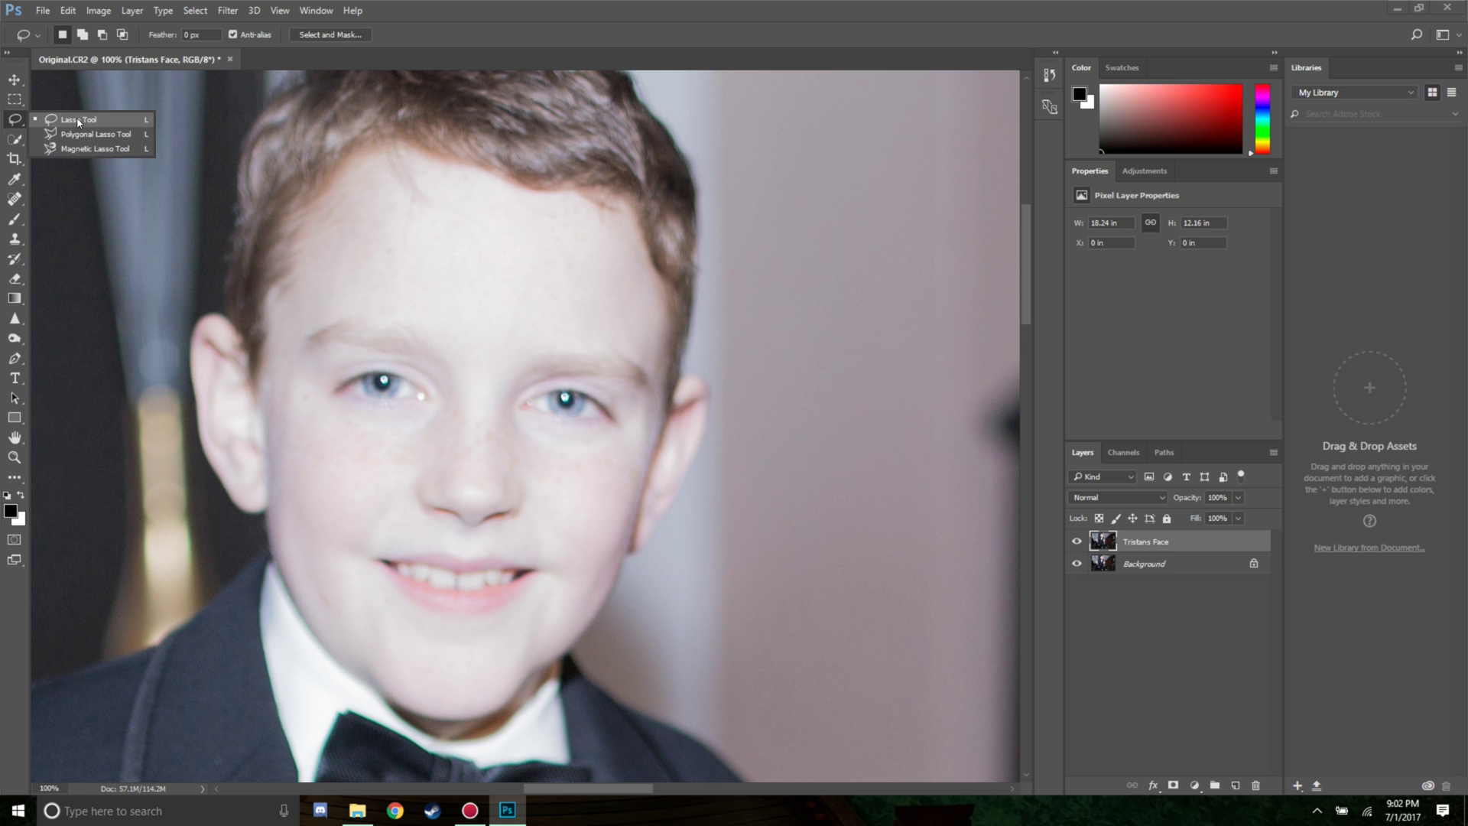
Step: Lasso around the older boy's face and trim the selection along the jaw and ear
left_click(79, 121)
mouse_move(400, 155)
left_mouse_down()
mouse_move(324, 195)
mouse_move(301, 250)
mouse_move(277, 565)
mouse_move(356, 659)
mouse_move(413, 695)
mouse_move(492, 704)
mouse_move(576, 637)
mouse_move(646, 486)
mouse_move(663, 339)
mouse_move(652, 273)
mouse_move(614, 230)
mouse_move(375, 149)
left_mouse_up()
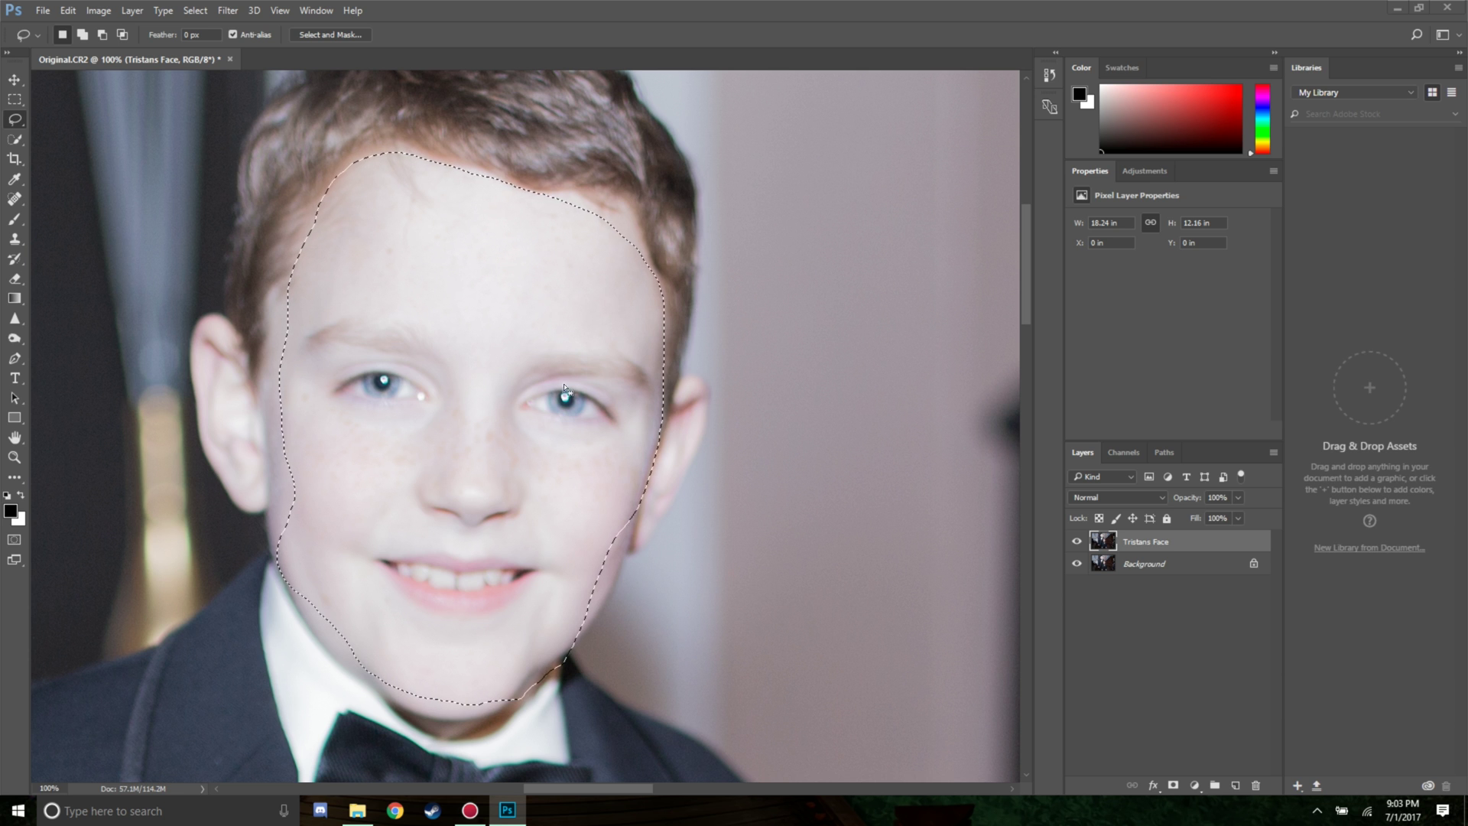
mouse_move(597, 633)
left_mouse_down()
mouse_move(468, 718)
mouse_move(505, 743)
mouse_move(696, 688)
mouse_move(589, 647)
left_mouse_up()
left_click_drag(262, 511, 291, 567)
left_click_drag(265, 514, 262, 511)
Step: Subtract the hair and upper corner from the face selection, down to just below the hairline
mouse_move(264, 247)
left_mouse_down()
mouse_move(512, 252)
mouse_move(524, 138)
mouse_move(237, 230)
mouse_move(268, 251)
left_mouse_up()
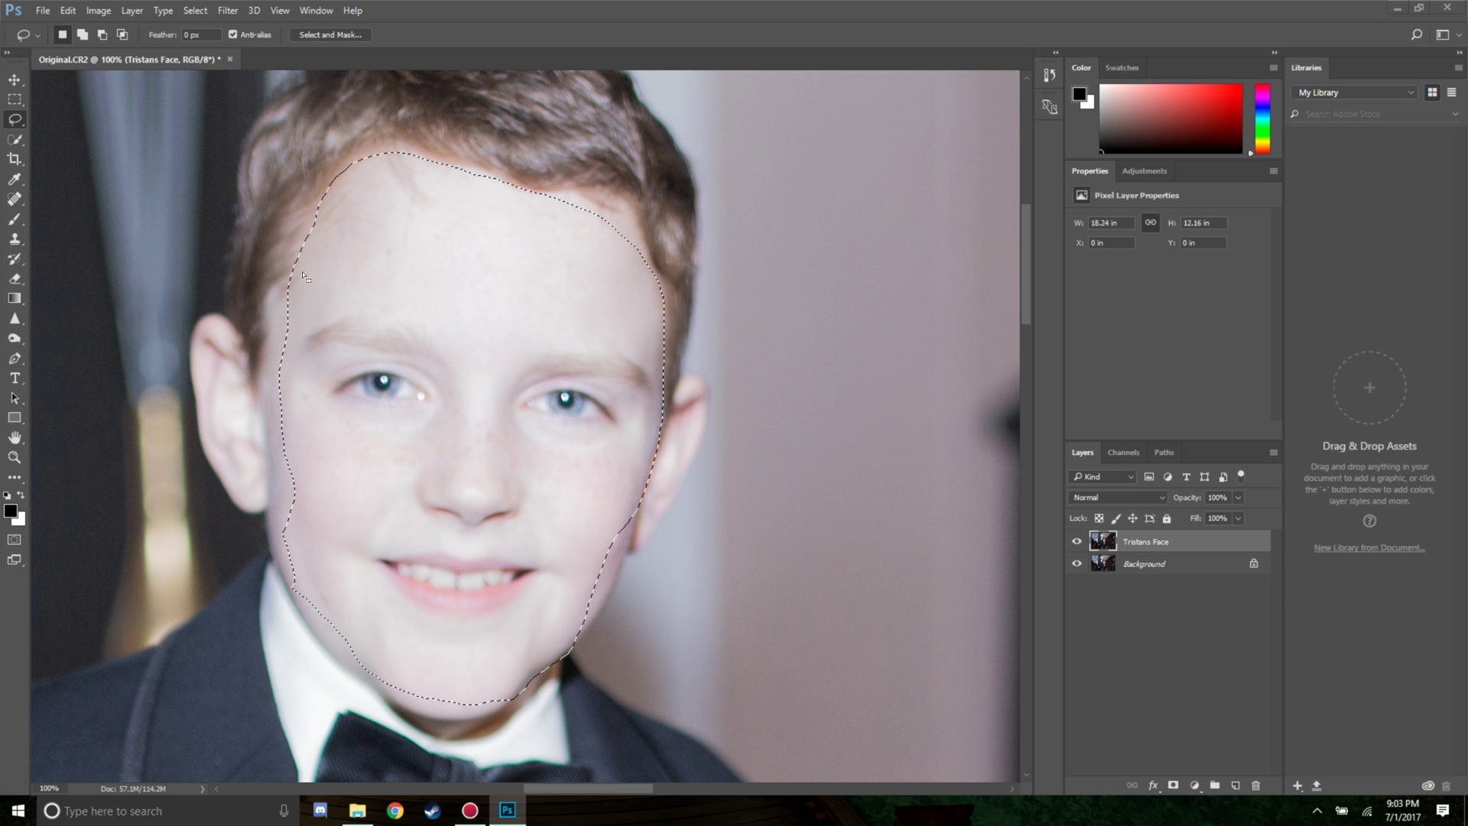
mouse_move(339, 220)
left_mouse_down()
mouse_move(284, 271)
mouse_move(297, 229)
mouse_move(338, 220)
left_mouse_up()
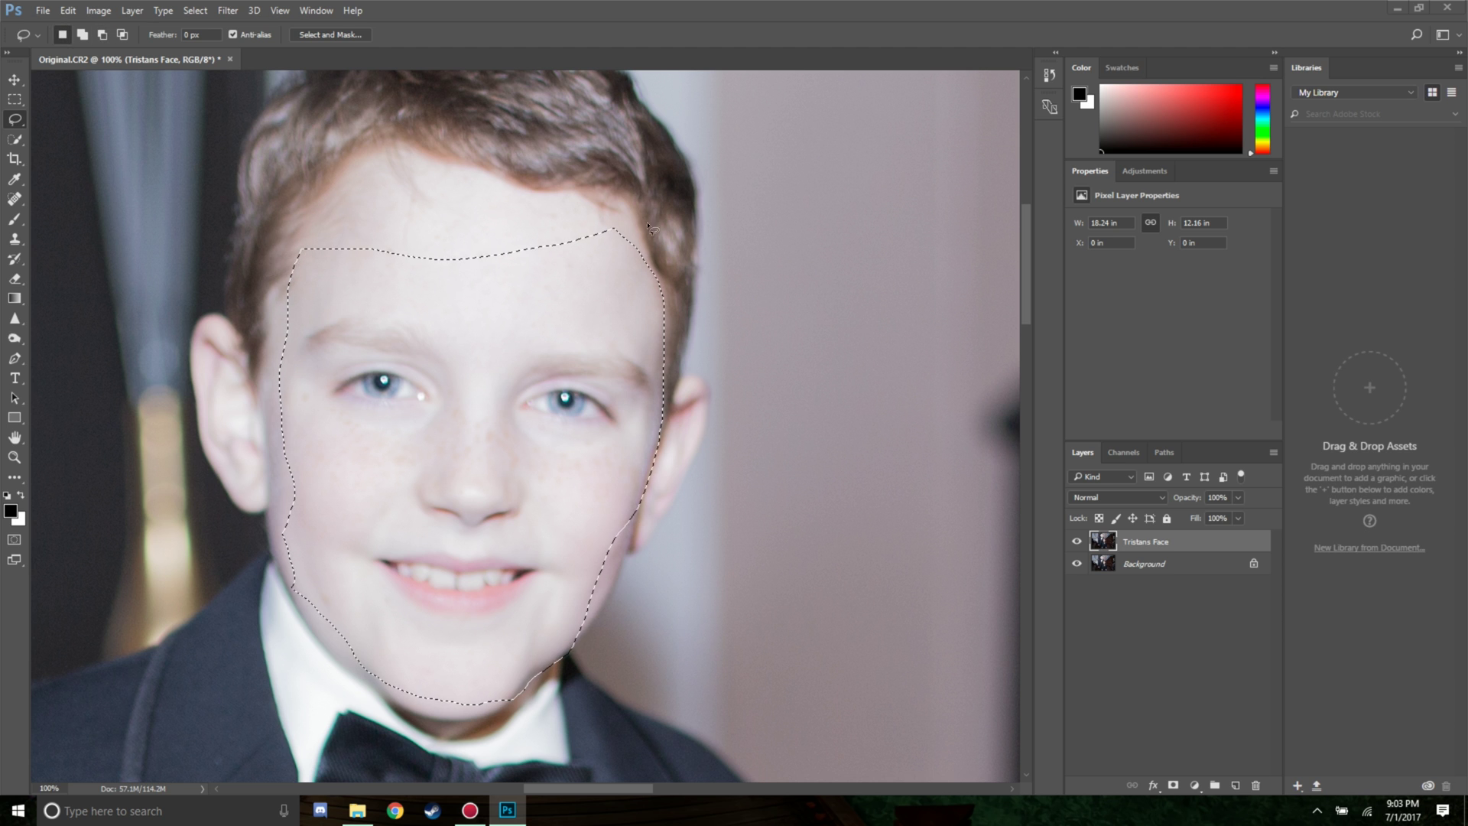
mouse_move(631, 208)
left_mouse_down()
mouse_move(590, 213)
mouse_move(669, 251)
mouse_move(631, 210)
left_mouse_up()
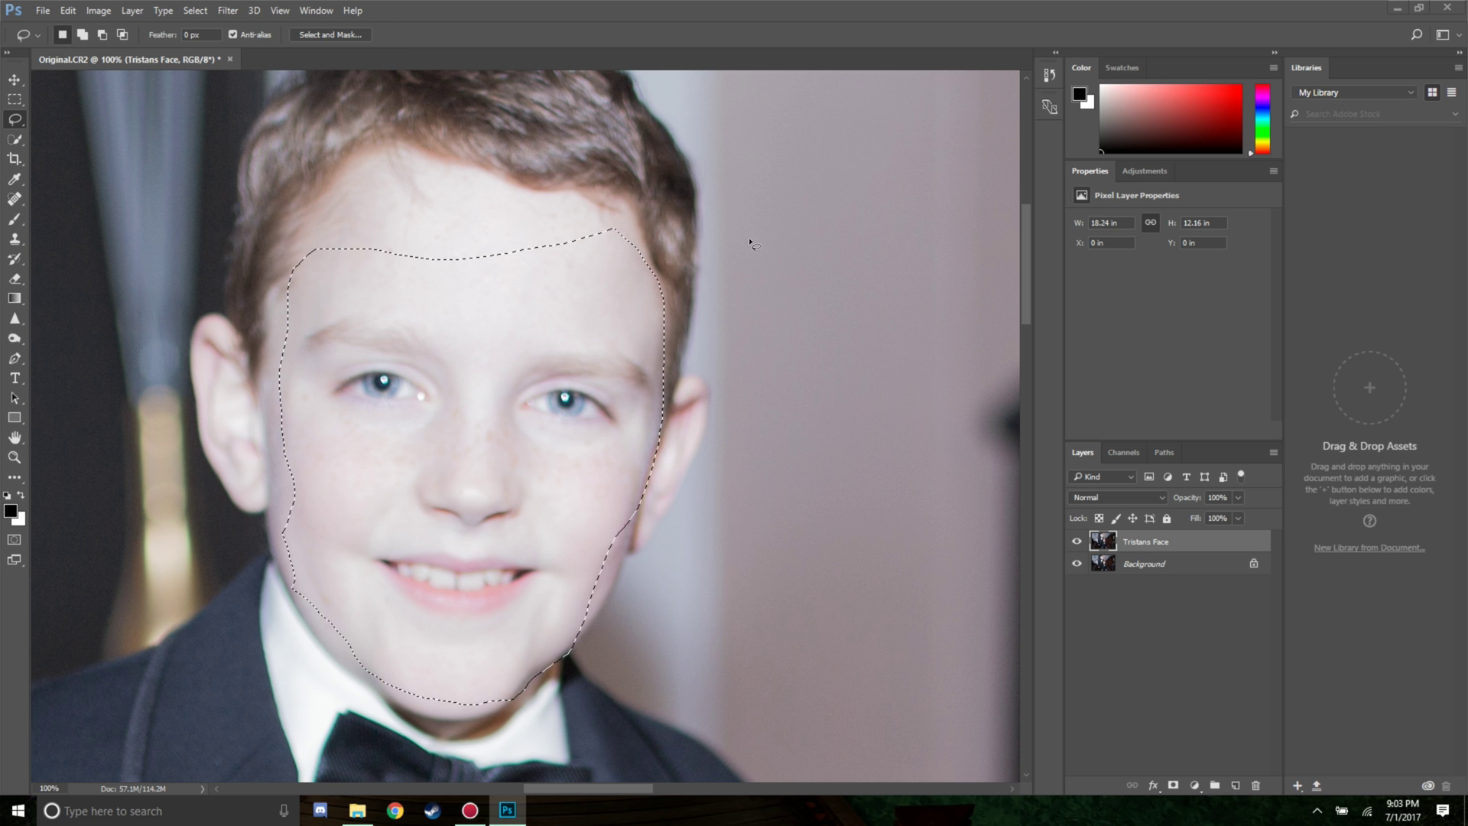
key("w")
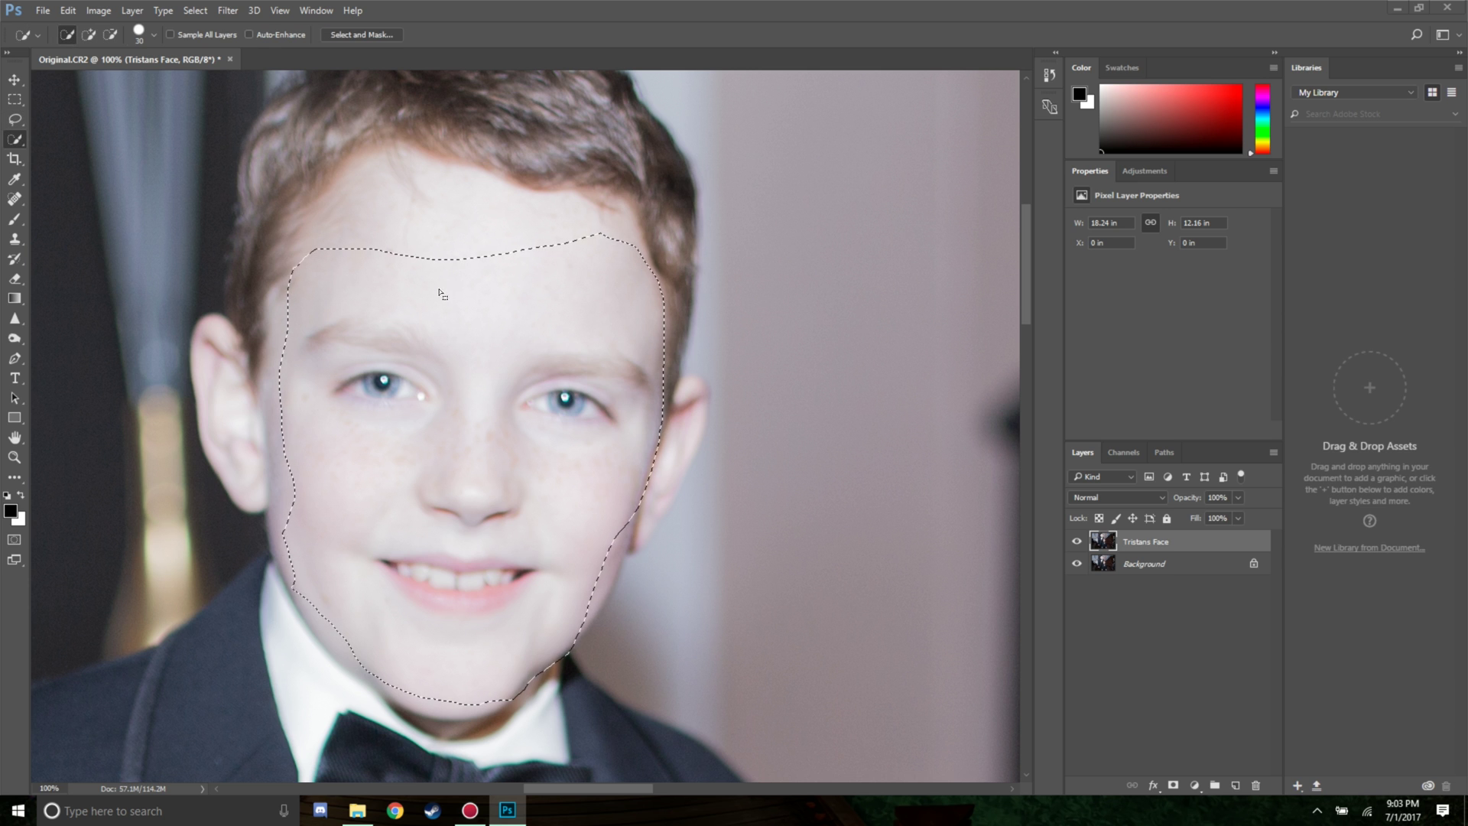
left_click(15, 119)
left_click(228, 10)
mouse_move(194, 10)
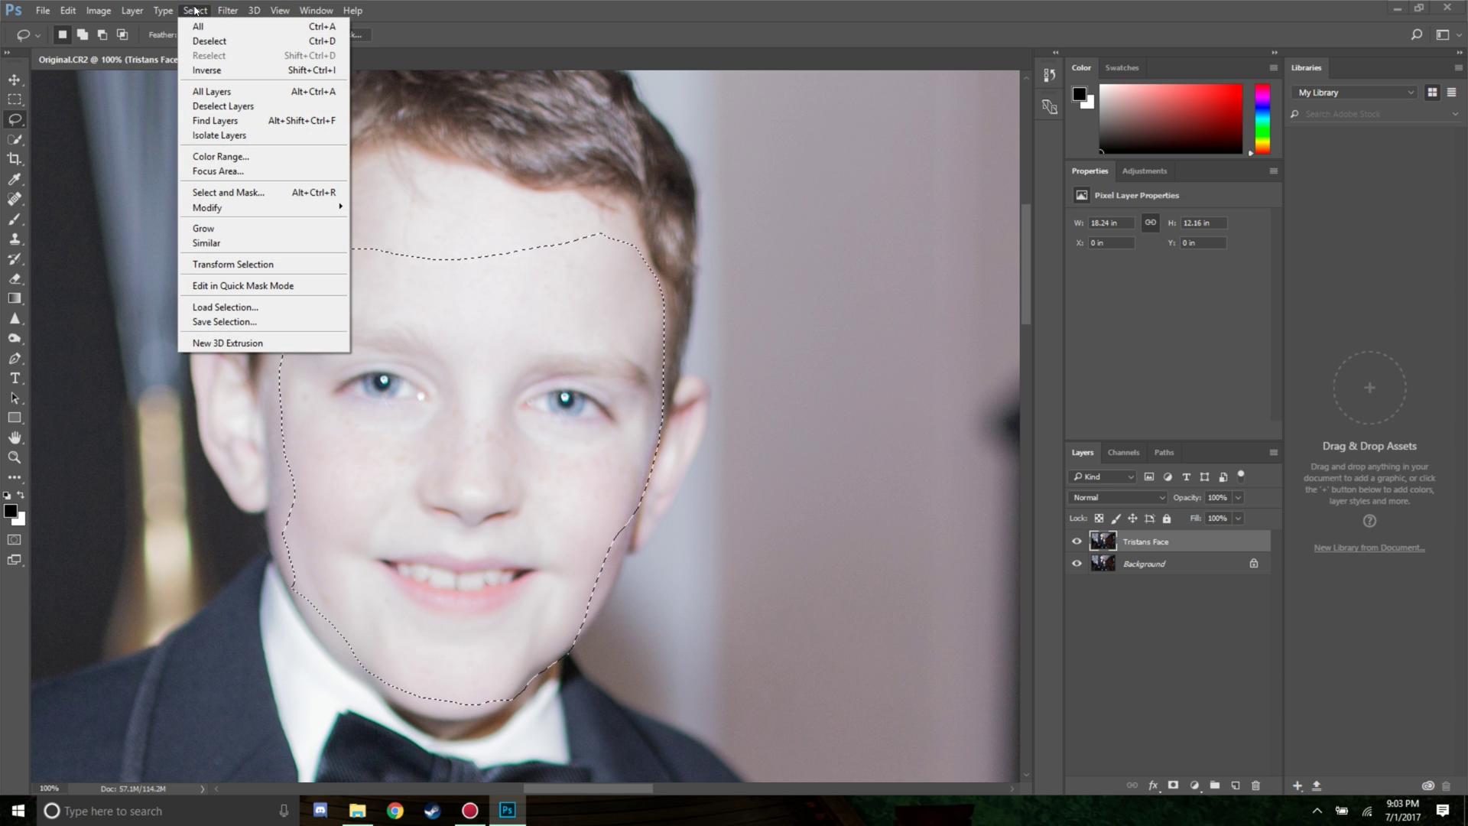
Step: Open Smart Sharpen for the face selection and move the dialog aside to reveal the face
left_click(194, 10)
left_click(228, 10)
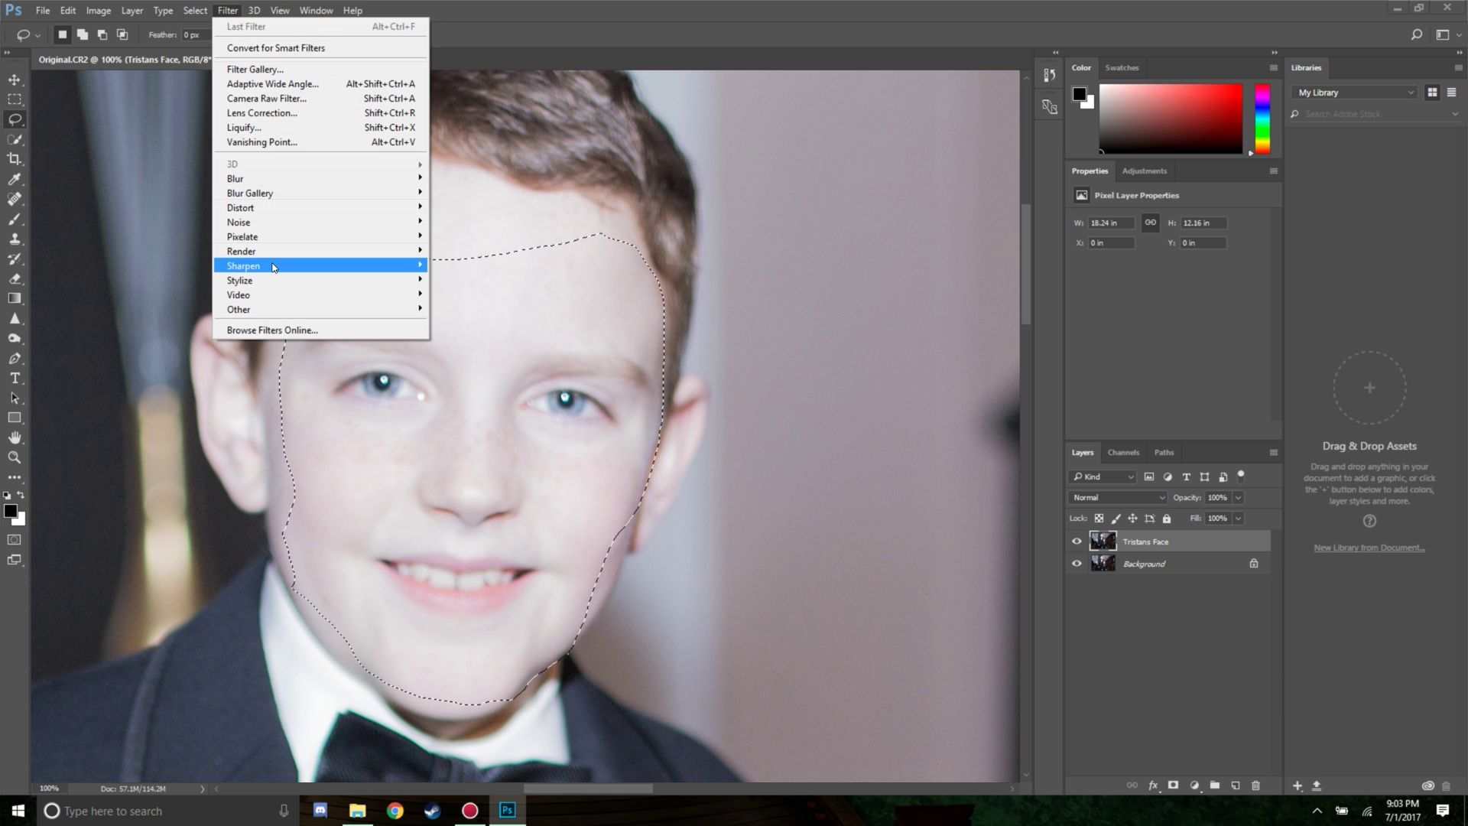
mouse_move(272, 267)
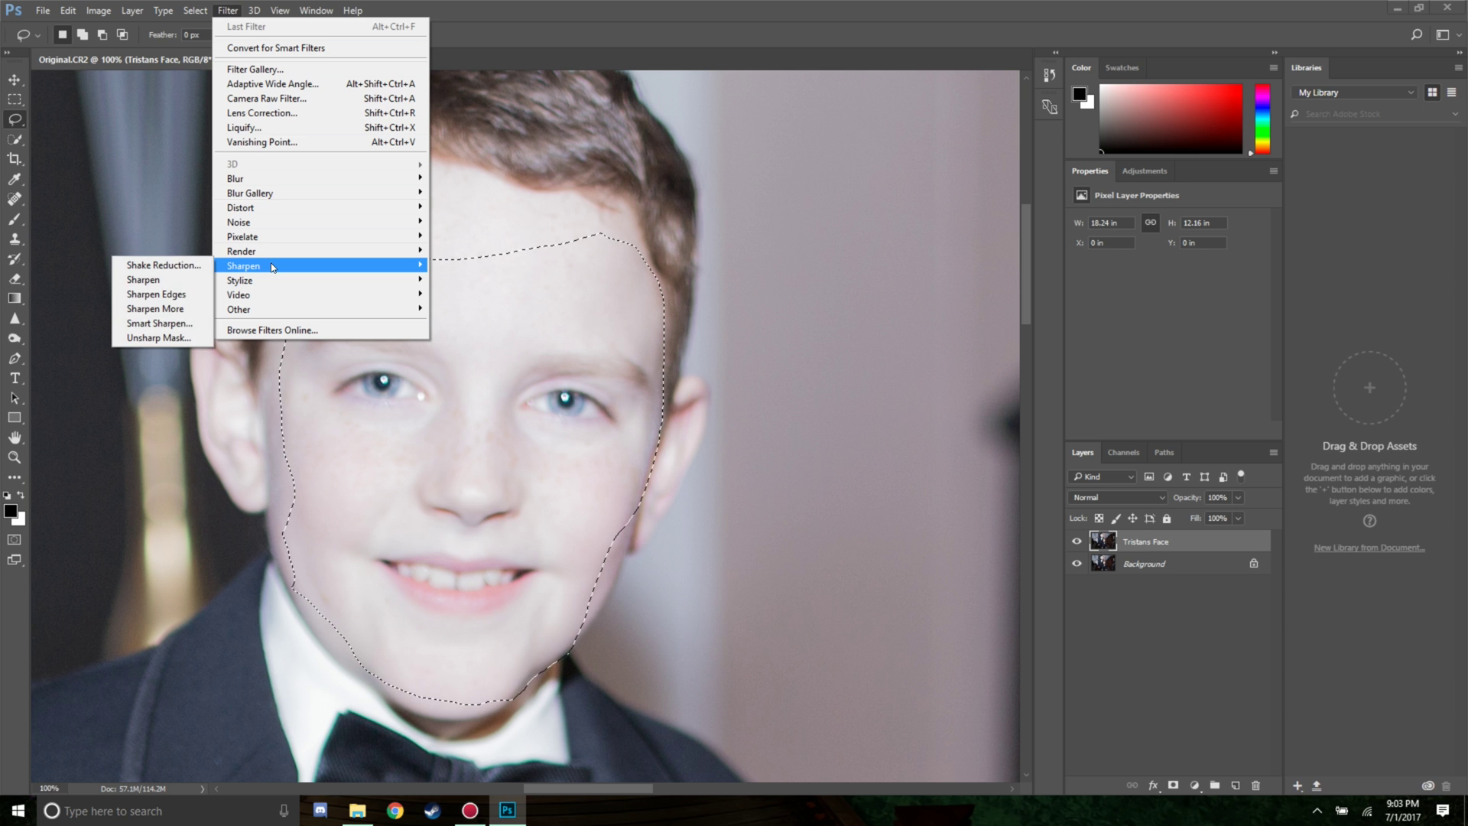
left_click(172, 322)
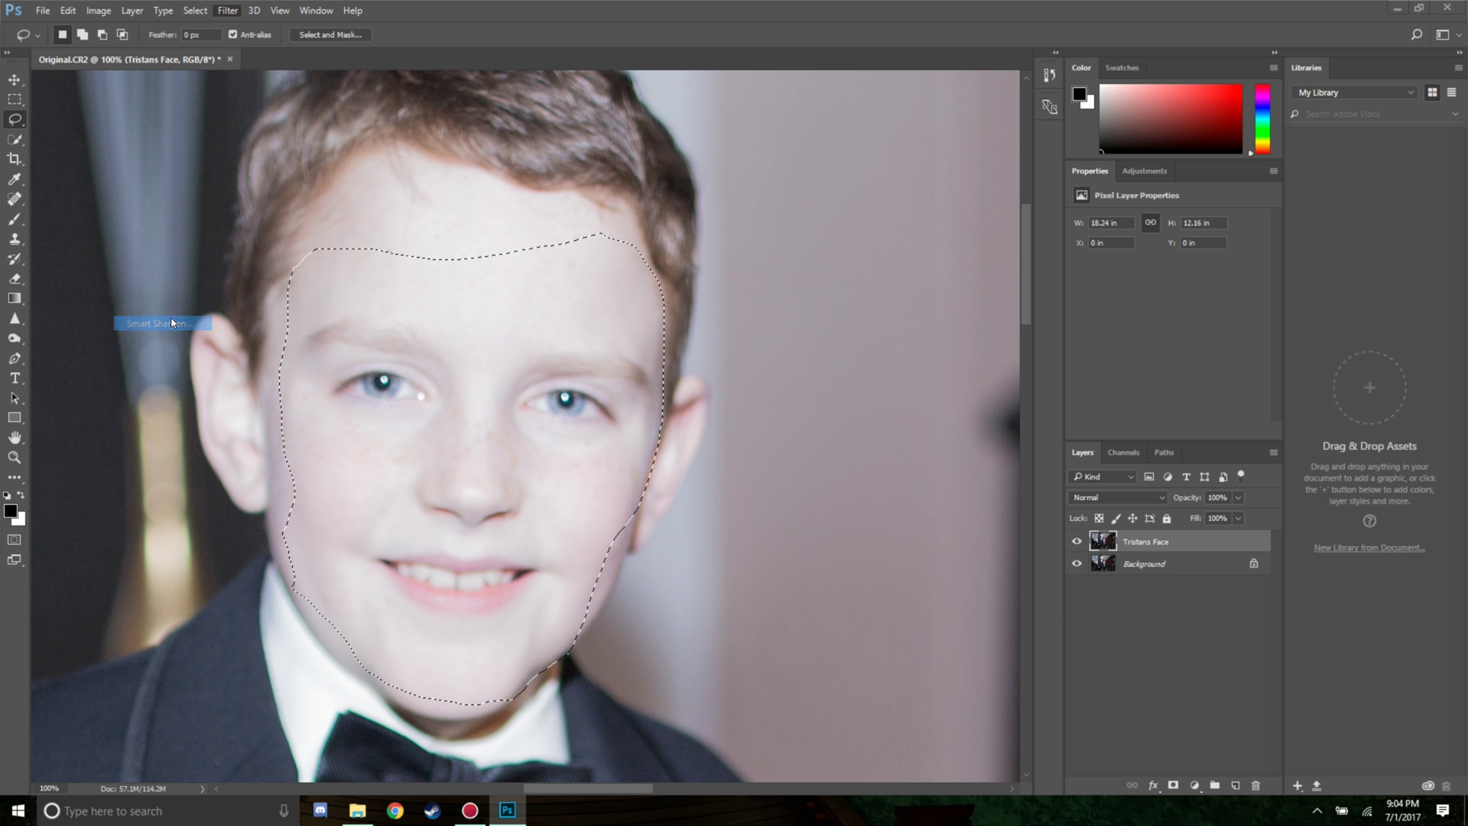
left_click_drag(524, 100, 932, 116)
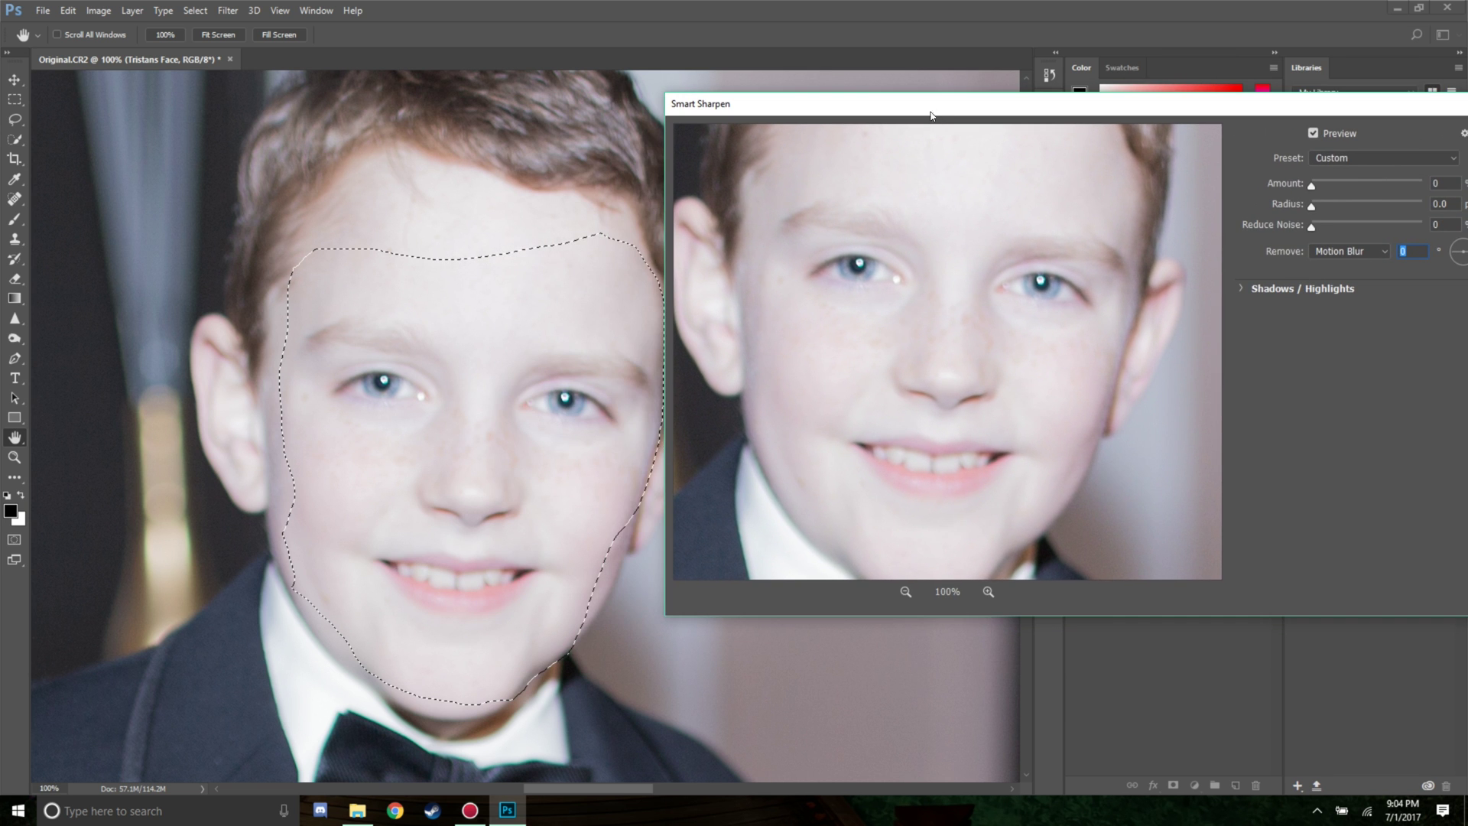
Step: Magnify the Smart Sharpen preview to 300% on the boy's face and reposition the dialog
left_click(988, 591)
left_click(988, 591)
left_click_drag(891, 250, 1116, 476)
left_click_drag(898, 104, 709, 46)
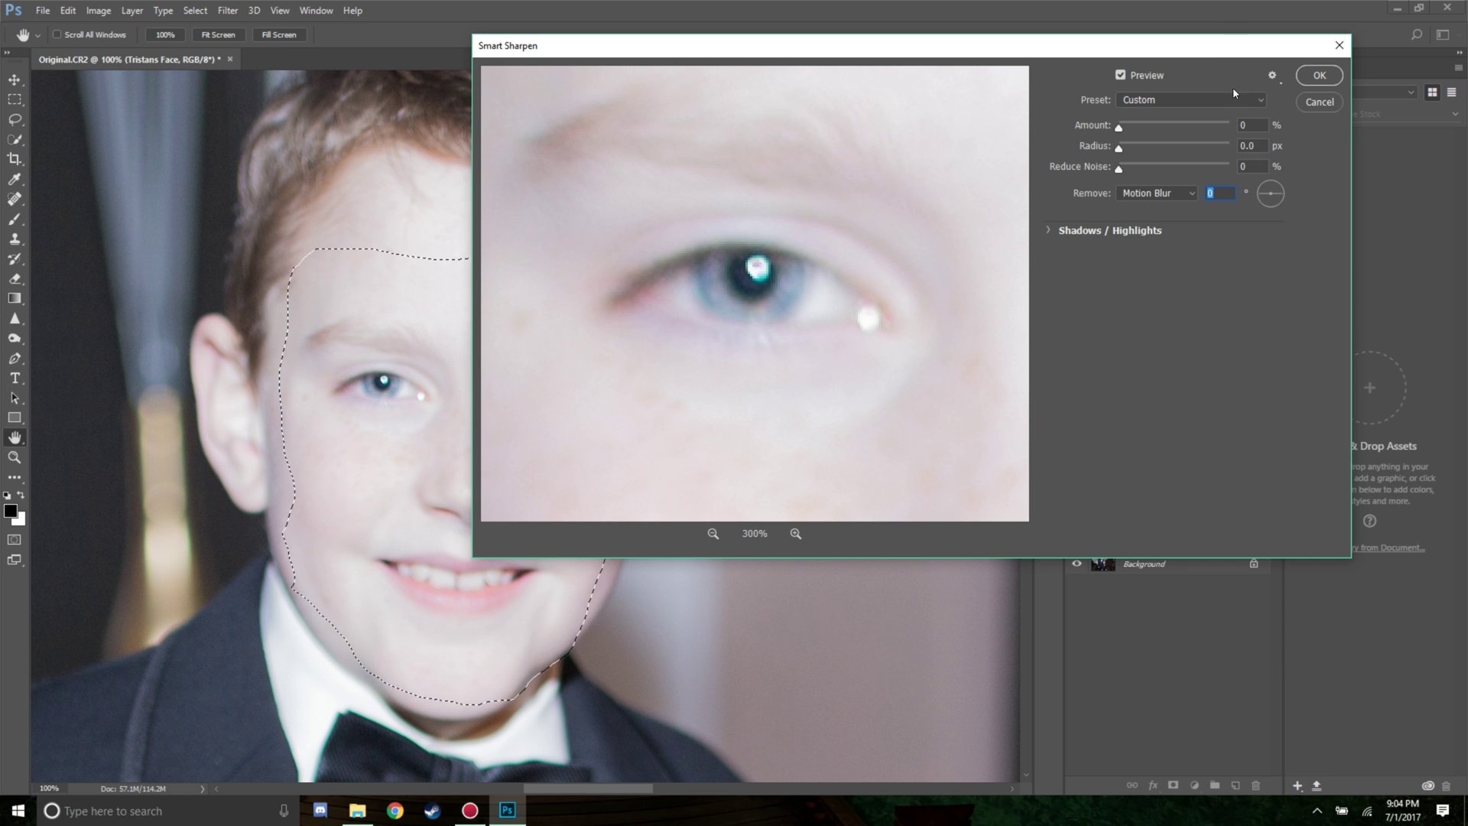
Step: Test Radius 44.7 px and Amount 438%, then reset both to 0
left_click_drag(1120, 150, 1219, 147)
left_click_drag(1118, 128, 1216, 128)
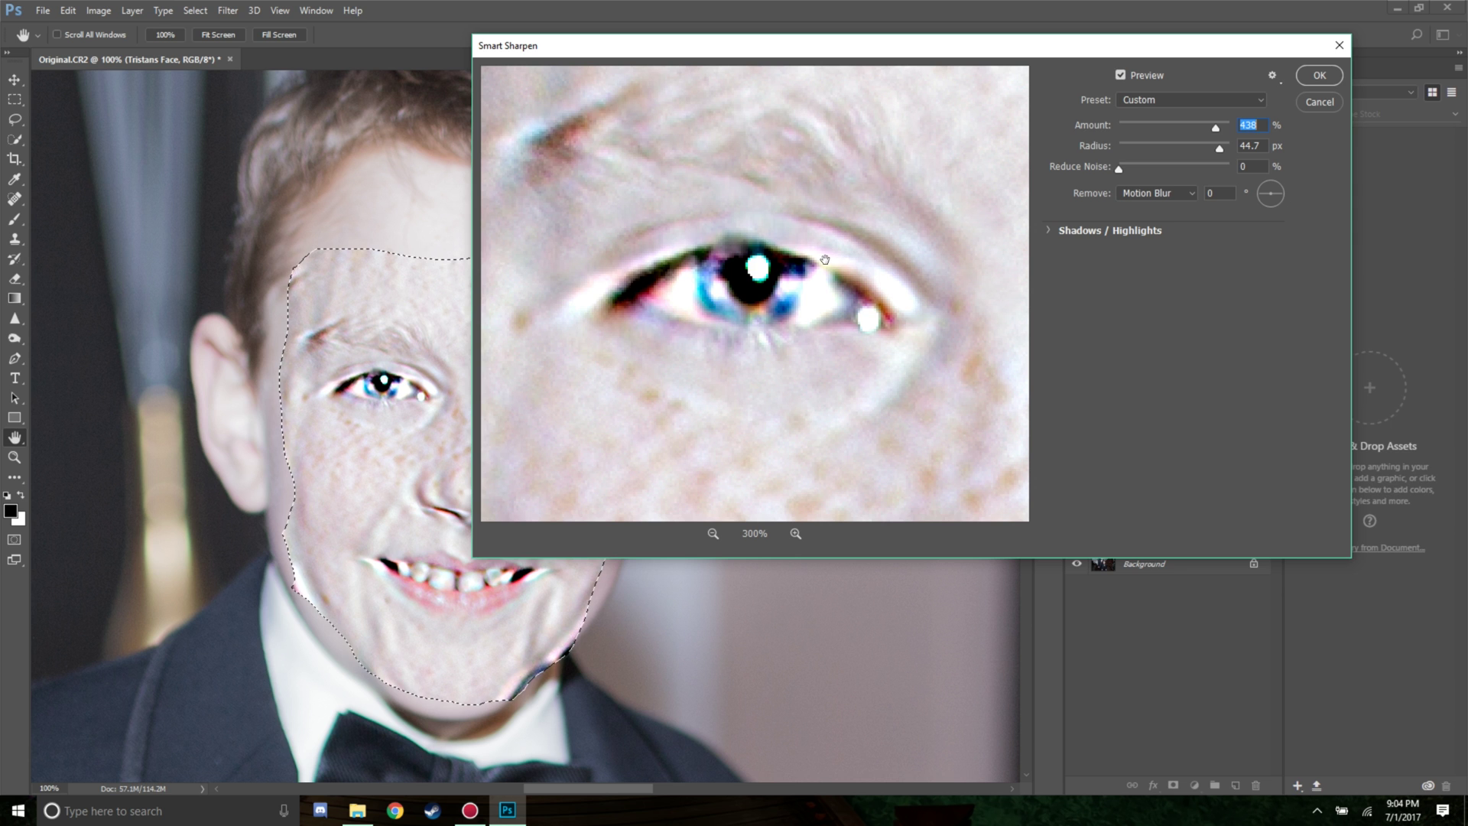
left_click_drag(1221, 150, 1119, 148)
left_click_drag(1216, 128, 1118, 128)
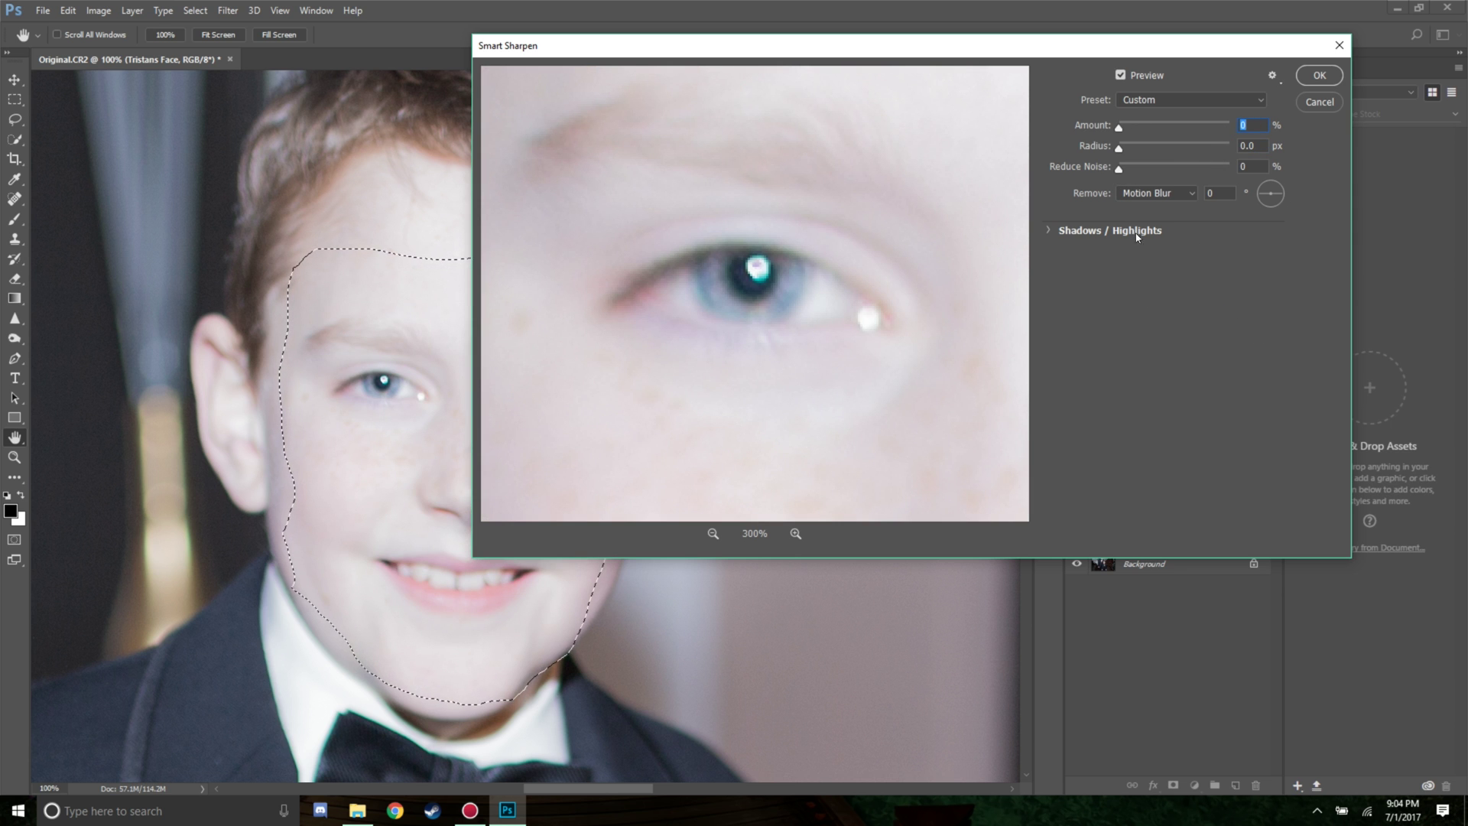
Step: Compare Motion, Gaussian and Lens Blur removal, settling on Gaussian Blur
left_click(1168, 194)
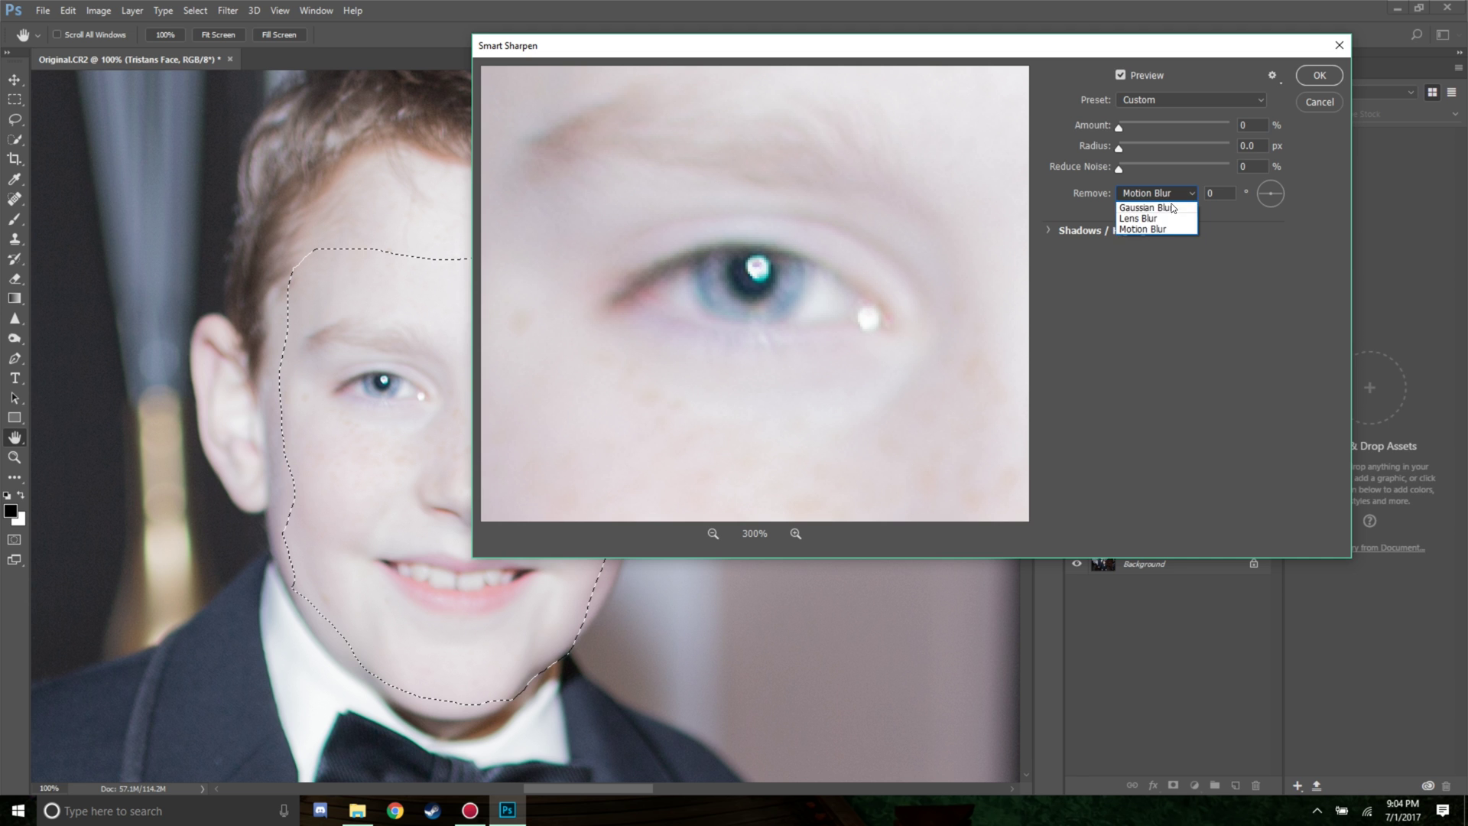
left_click(1181, 197)
left_click(1186, 196)
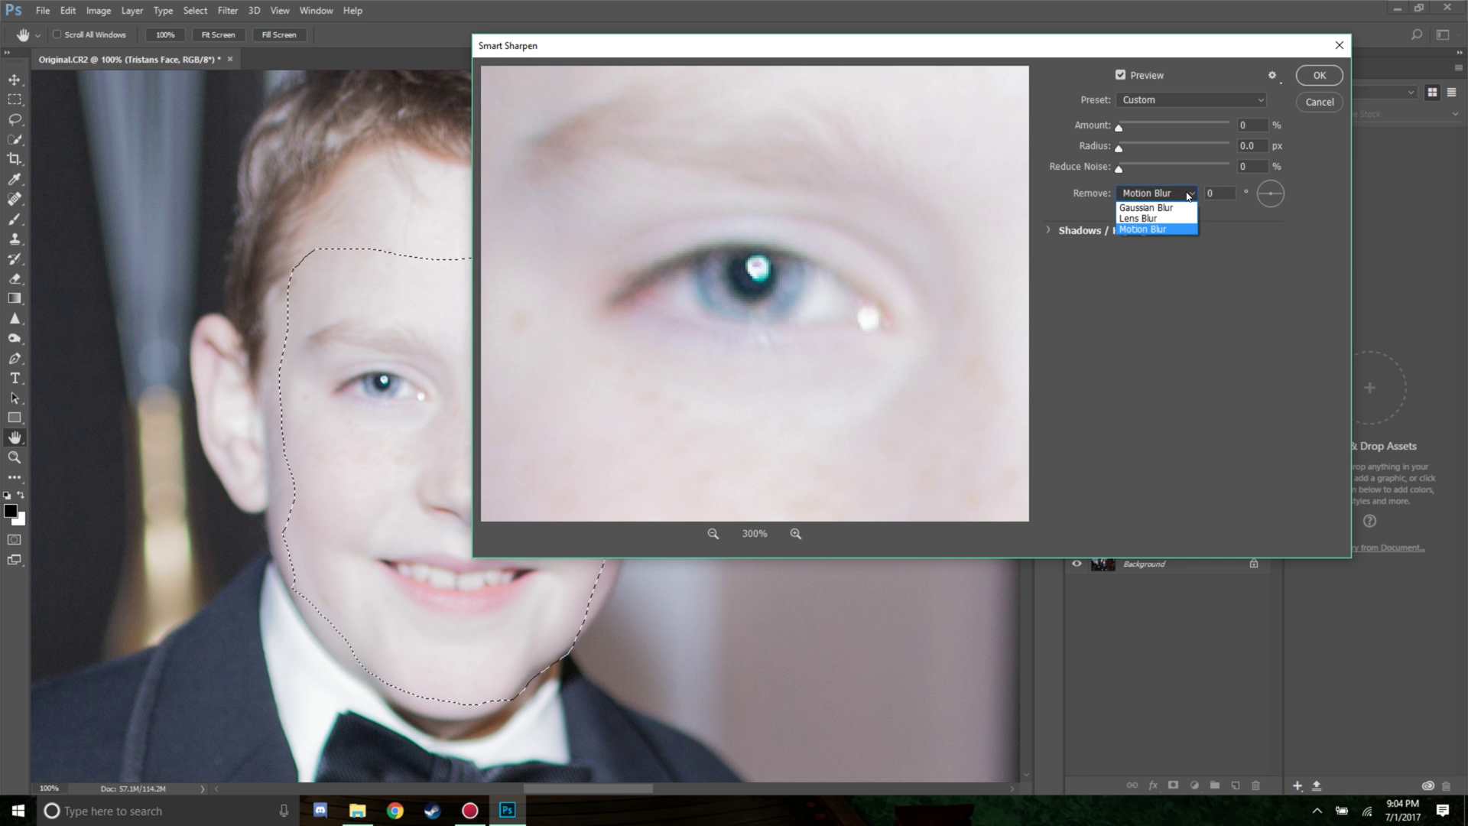
left_click(1160, 210)
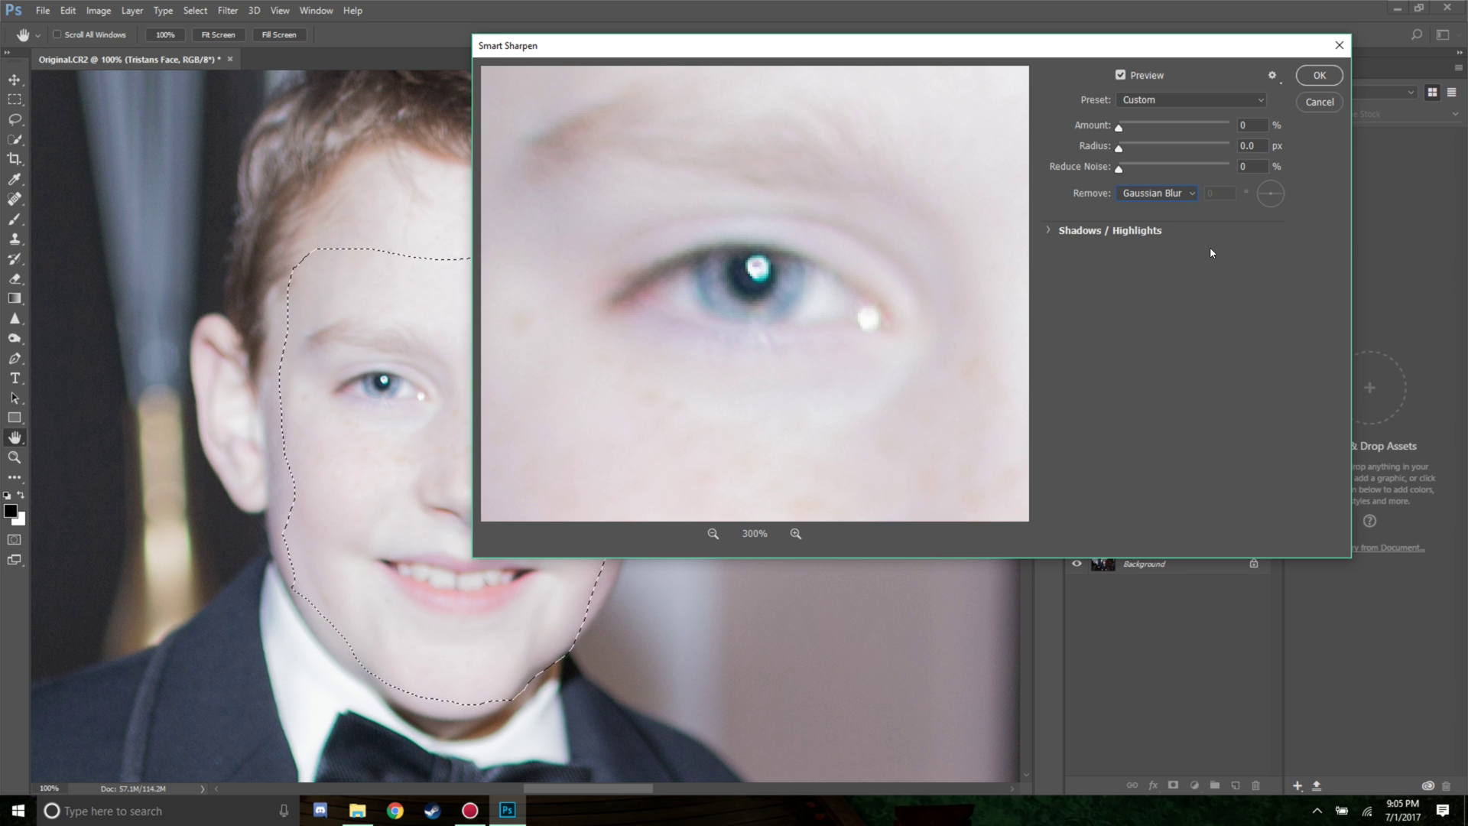
left_click(1149, 196)
left_click(1152, 222)
left_click(1155, 193)
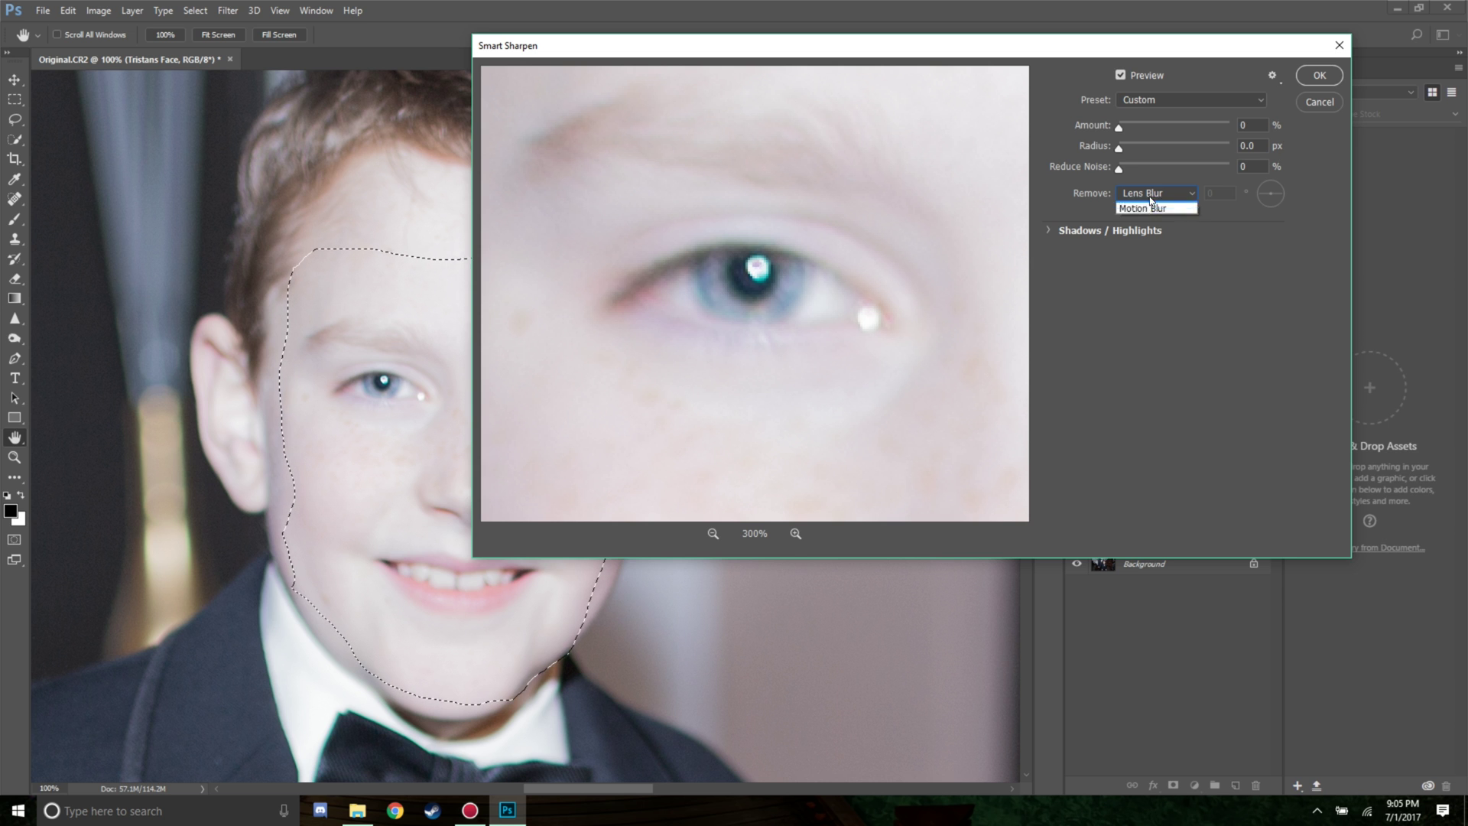
left_click(1153, 228)
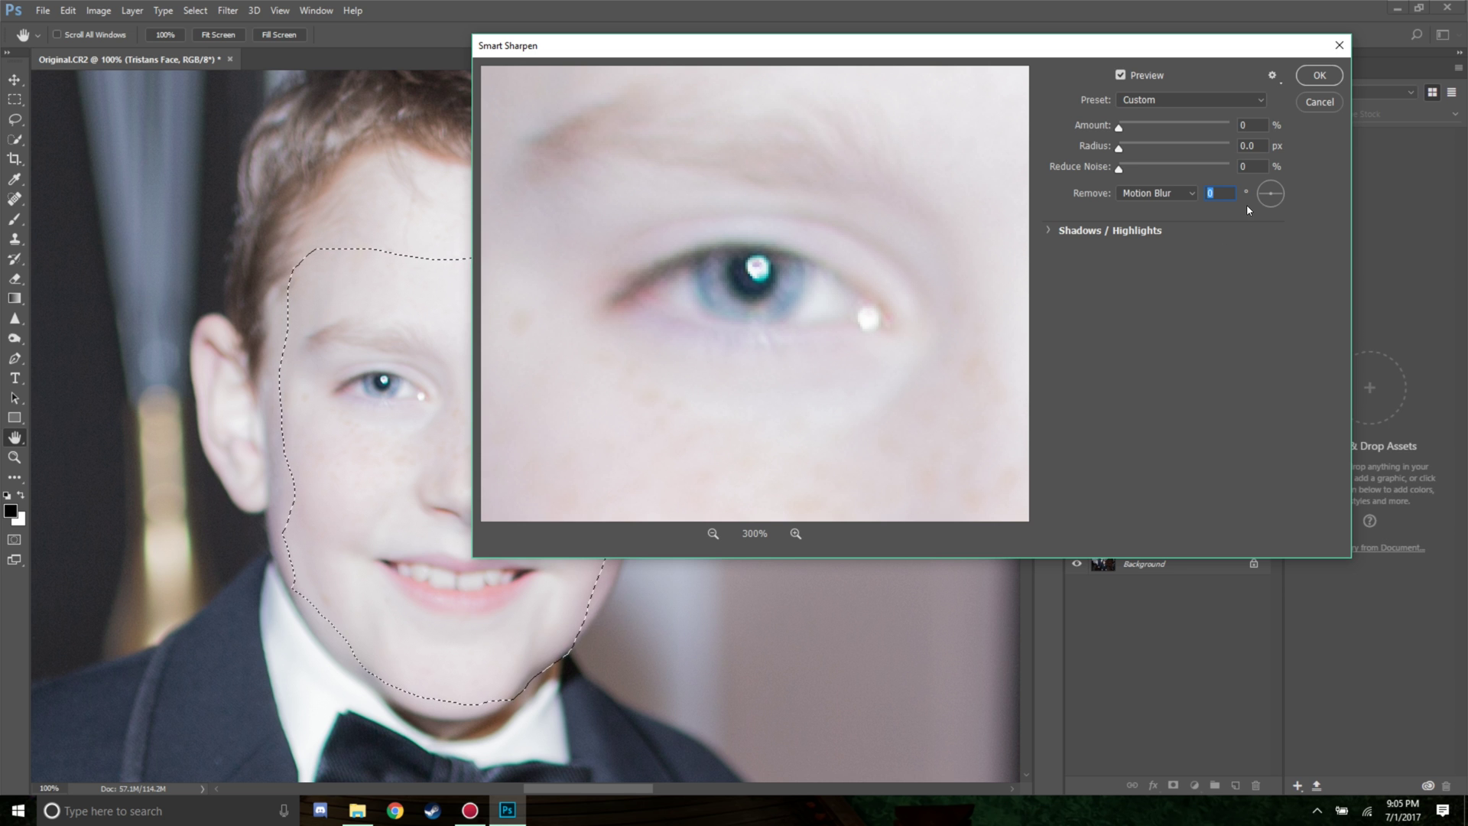
left_click(1170, 197)
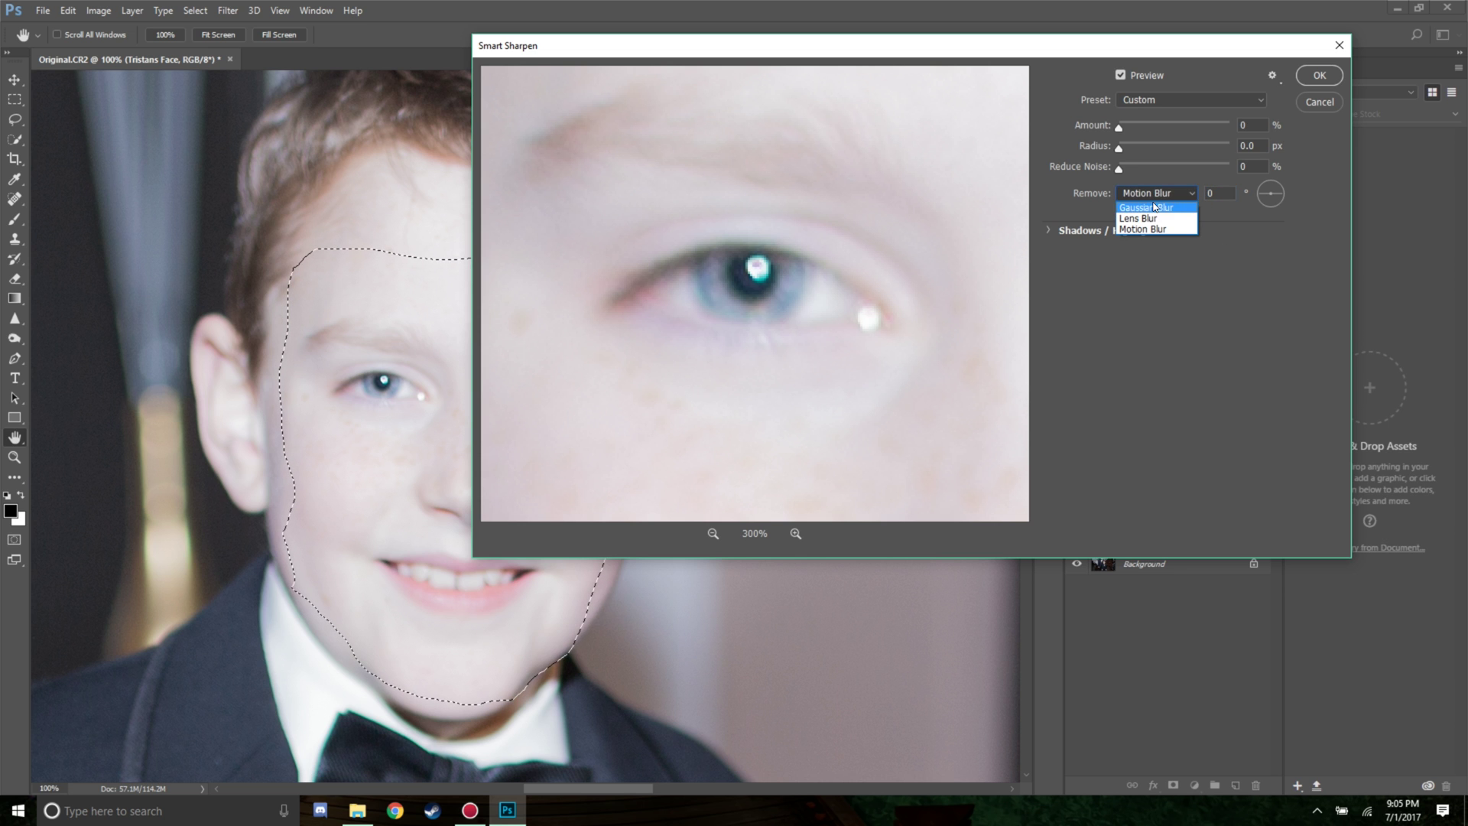
left_click(1155, 206)
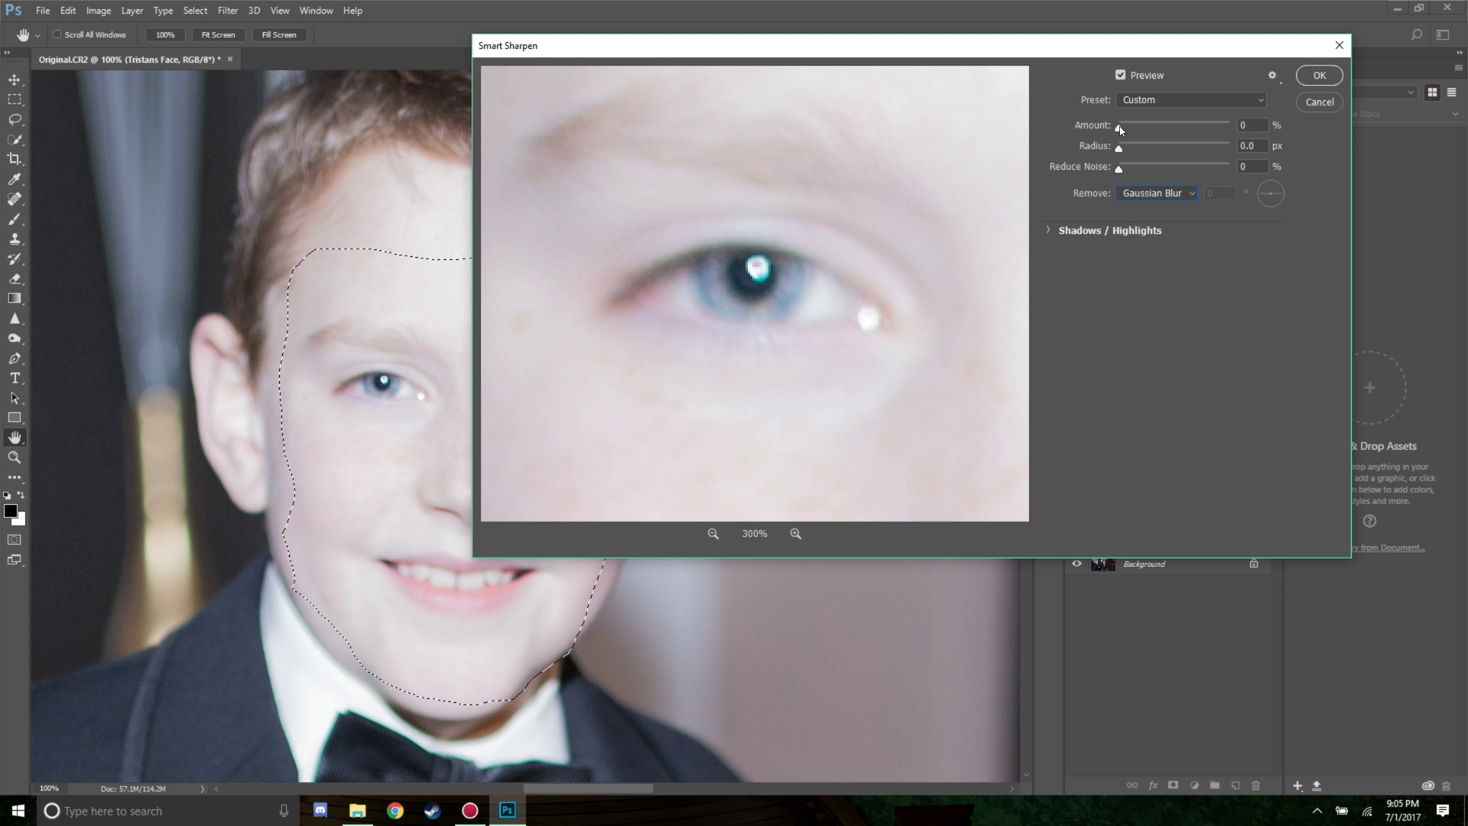
Step: Sharpen the face with Amount 350%, Reduce Noise 30% and Radius about 1.6 px
left_click_drag(1120, 127, 1209, 128)
type("350")
left_click_drag(1119, 170, 1141, 178)
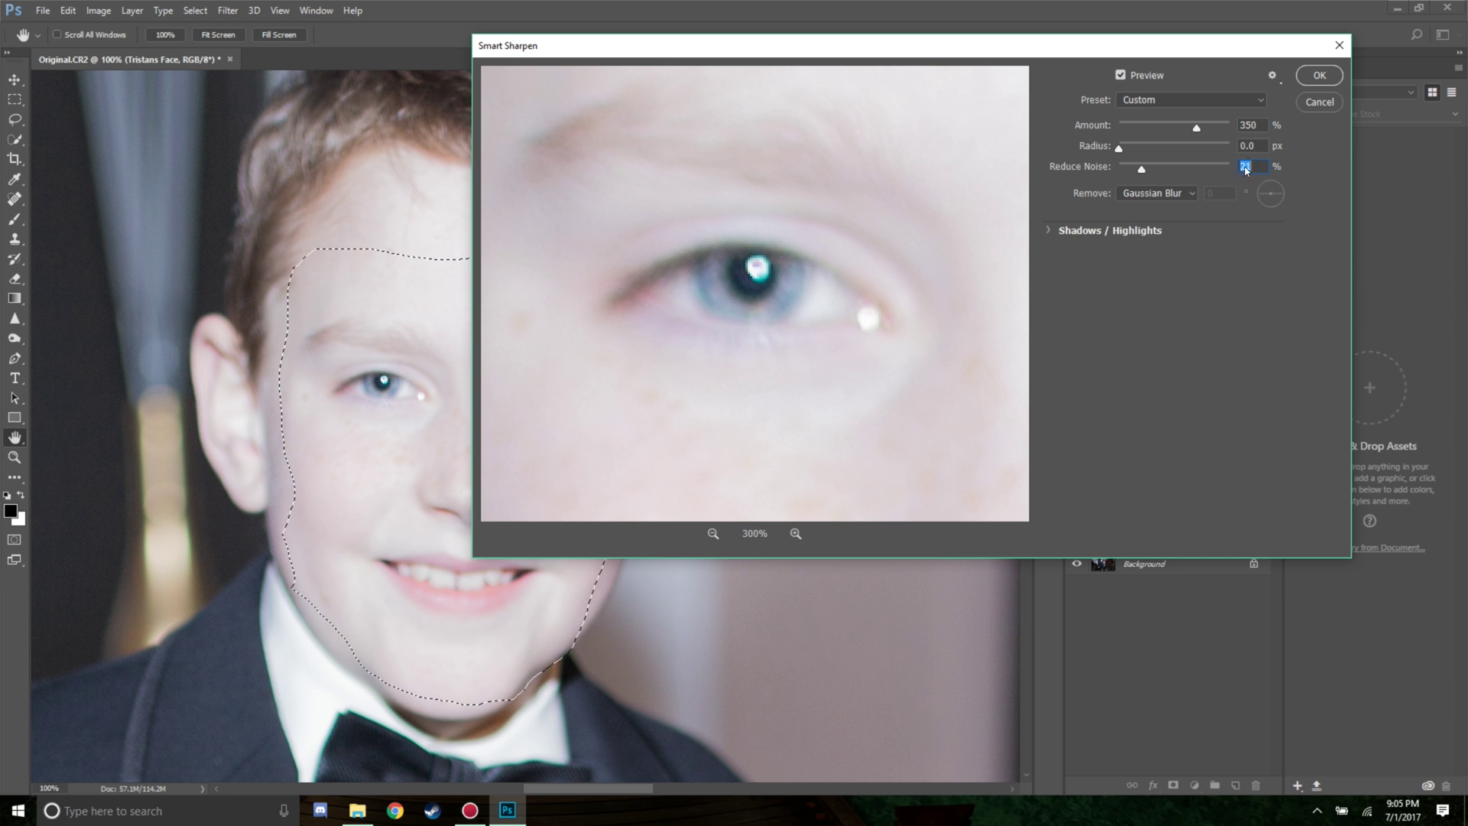
type("30")
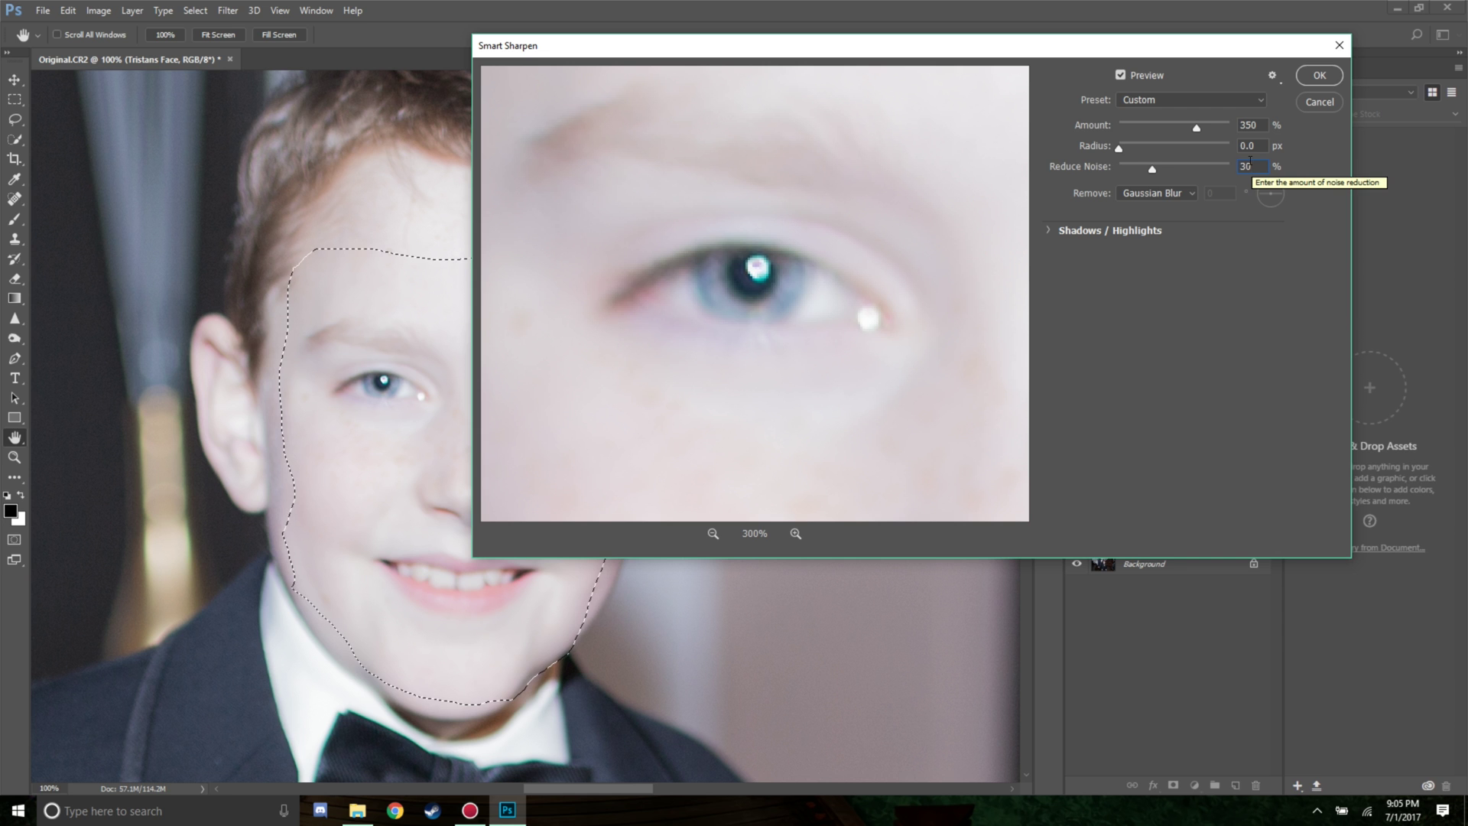
left_click_drag(1118, 149, 1149, 149)
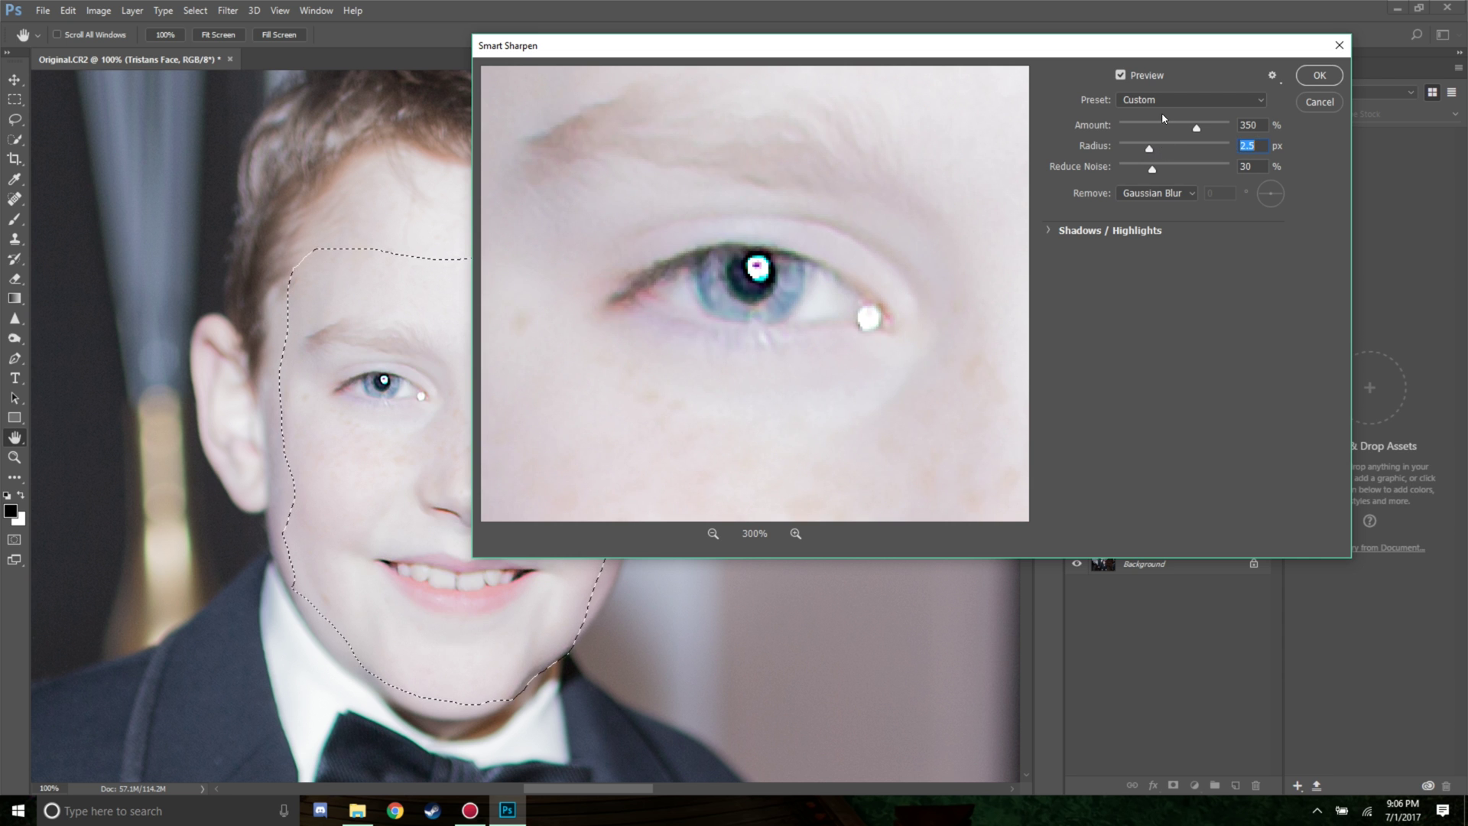
key("Down")
key("Down")
key("Down")
key("Down")
key("Down")
key("Down")
key("Down")
key("Down")
key("Down")
key("Down")
key("Down")
key("Down")
key("Down")
key("Down")
key("Down")
key("Down")
key("Down")
key("Down")
key("Up")
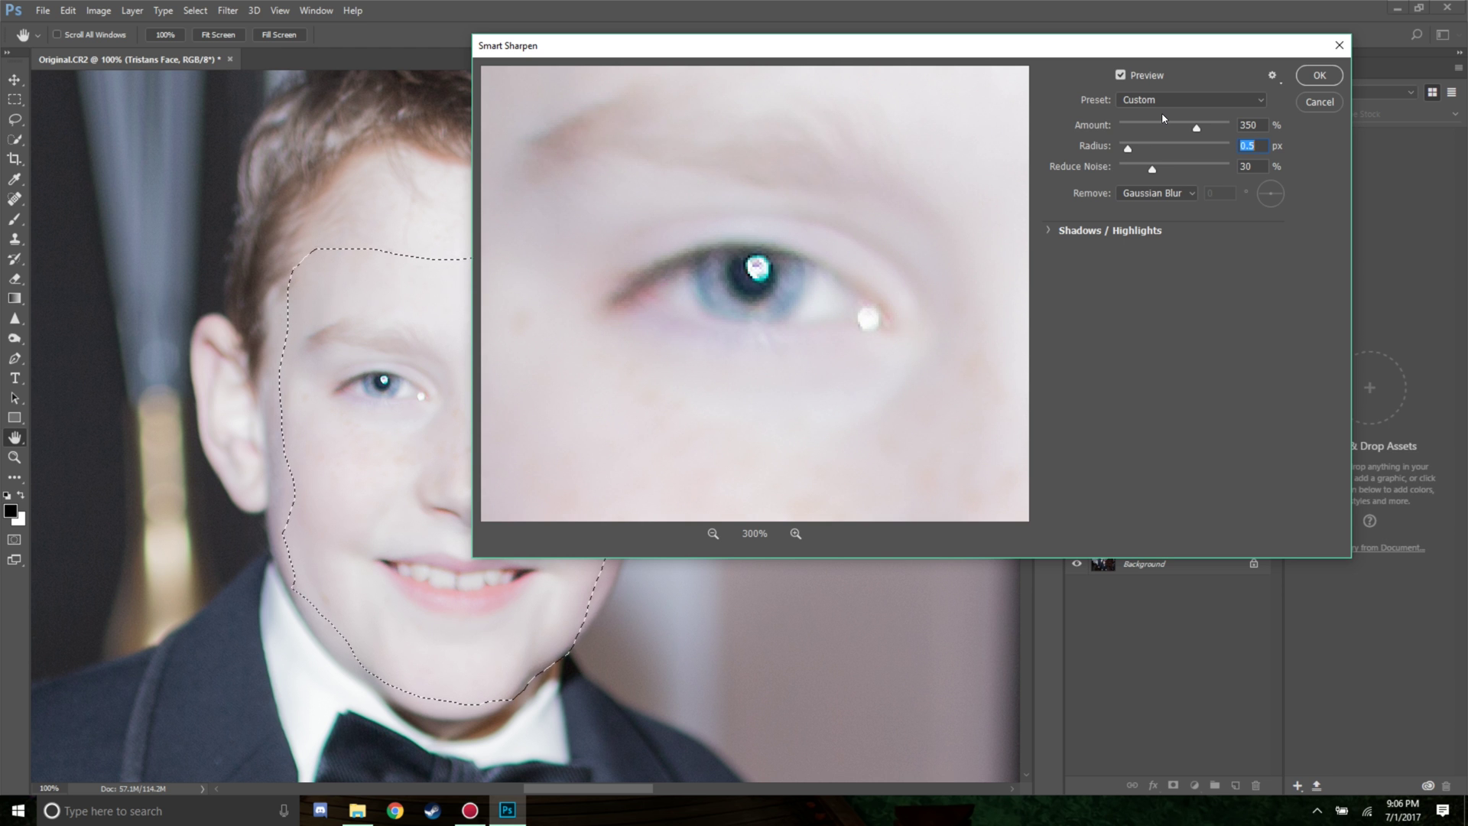
key("Up")
key("Up")
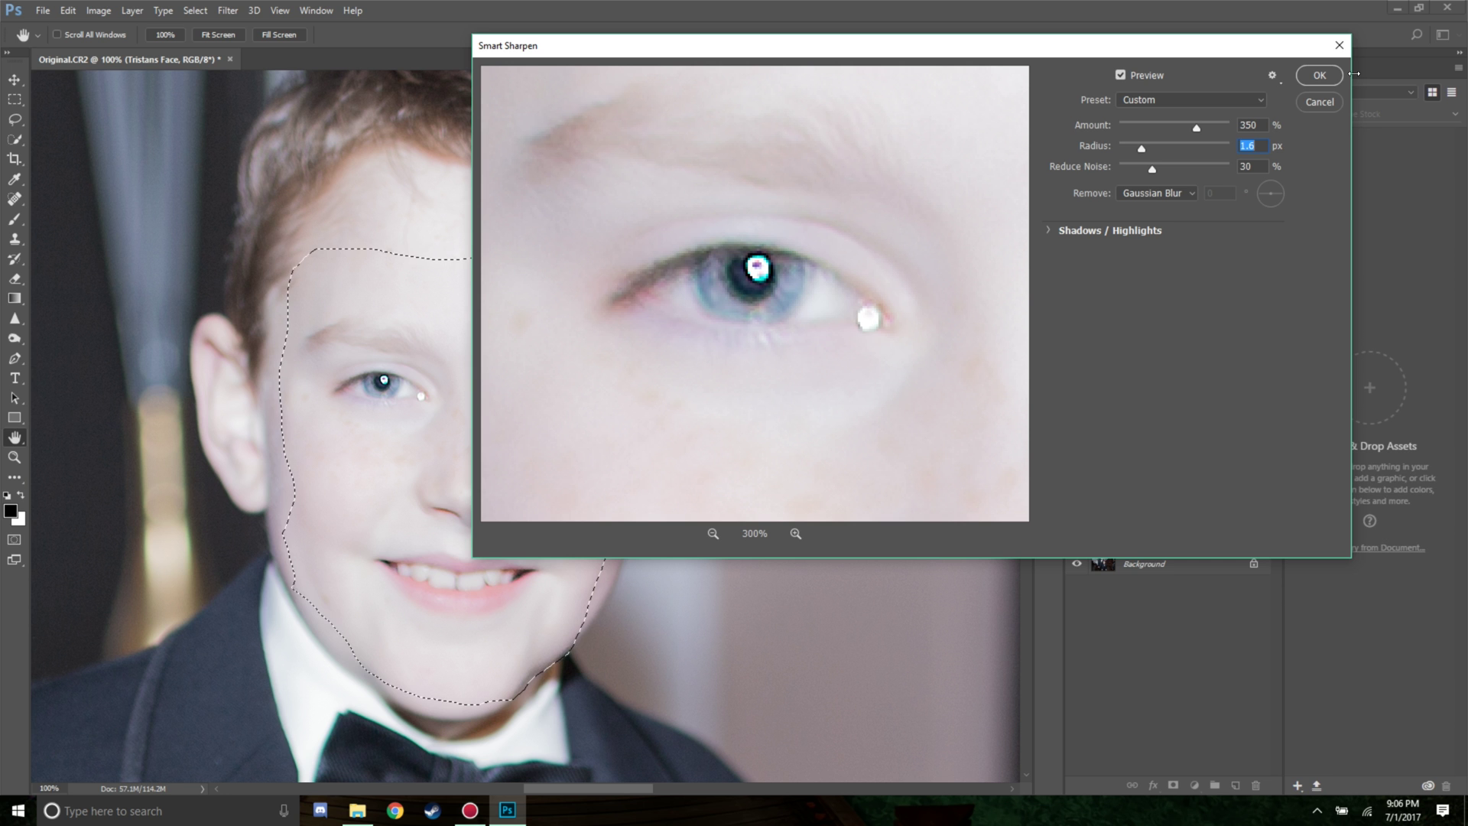
left_click(1306, 78)
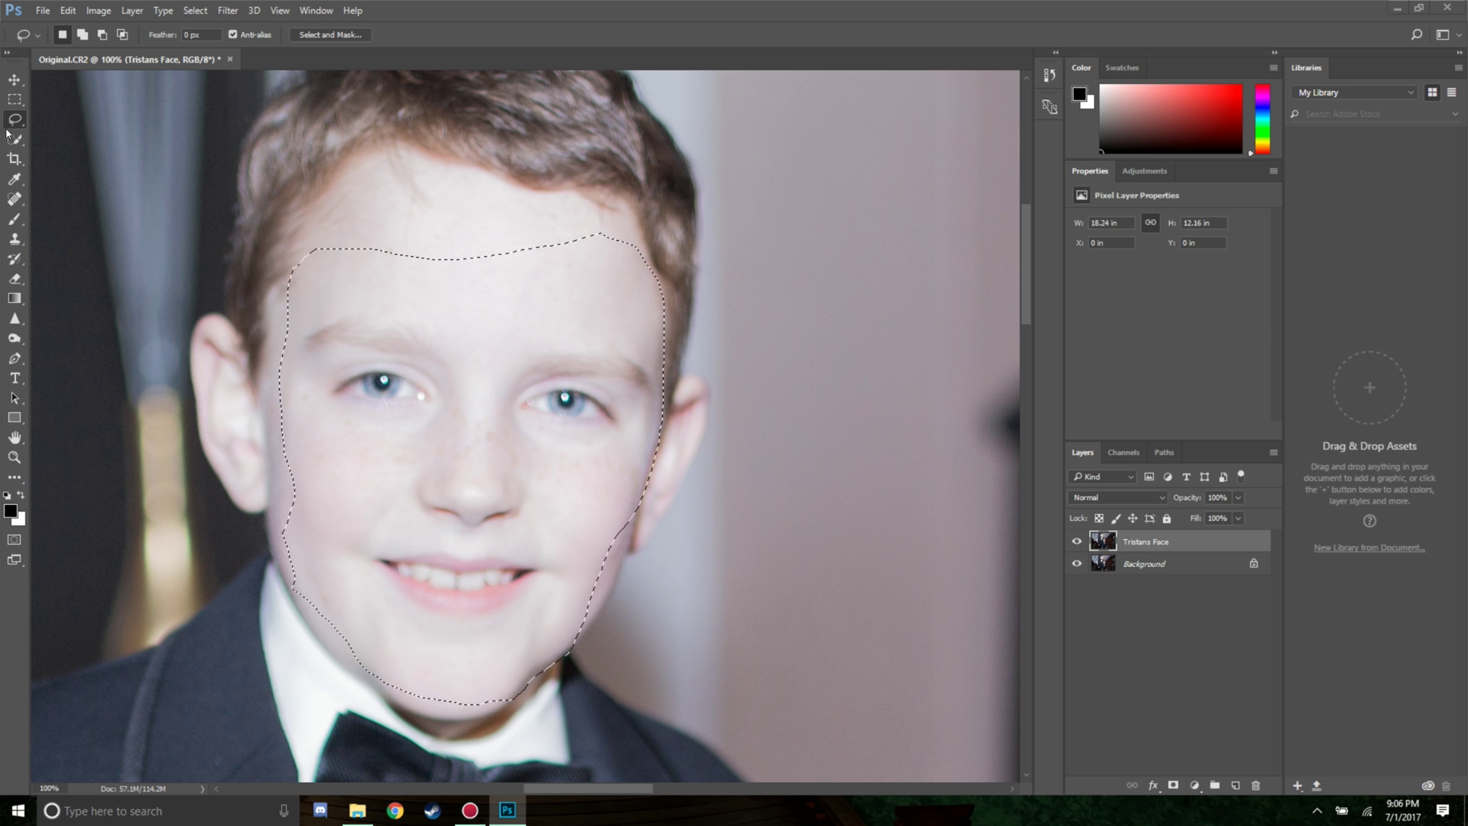
left_click(15, 455)
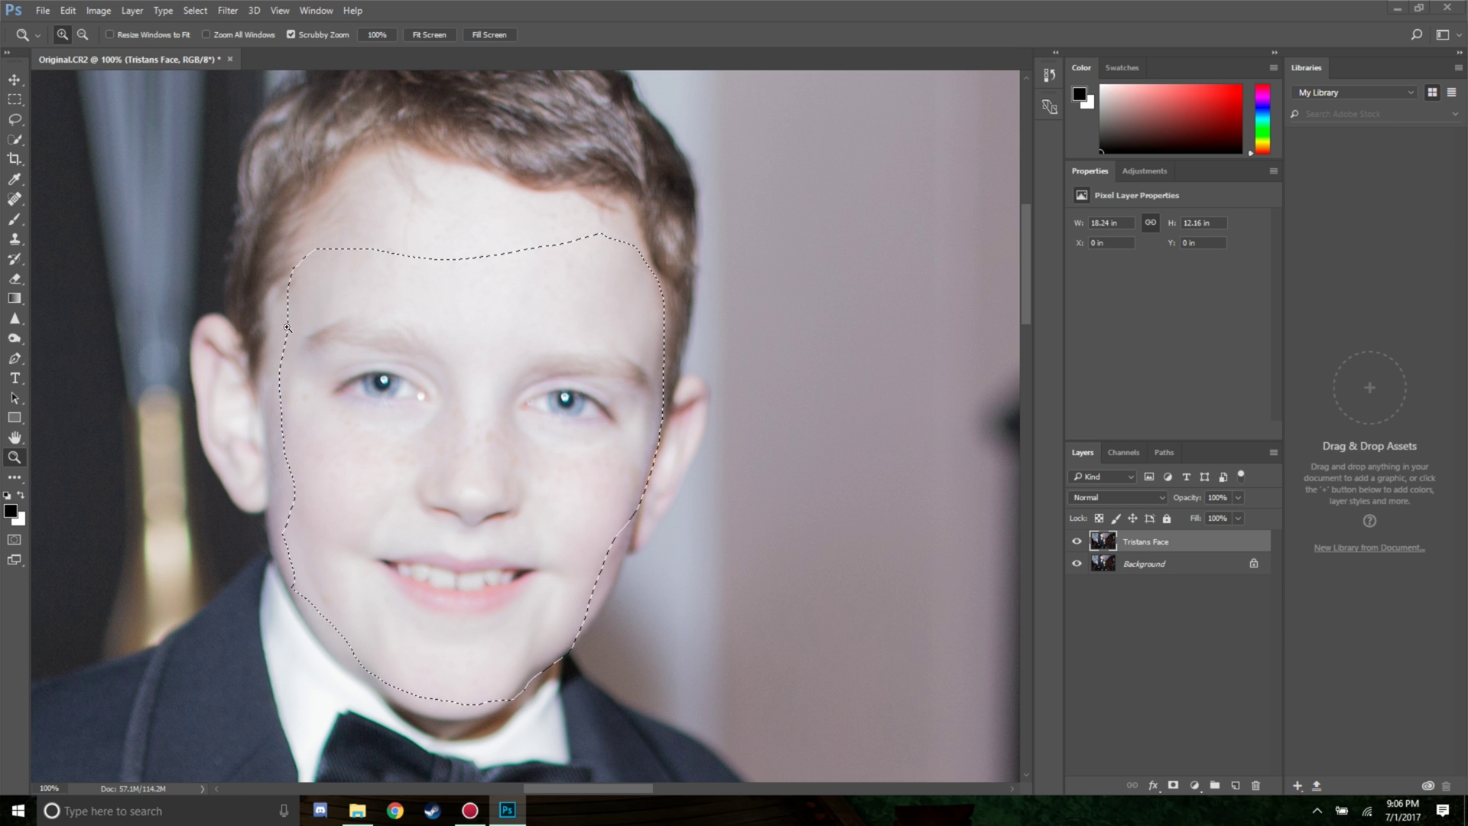
left_click_drag(368, 377, 619, 564)
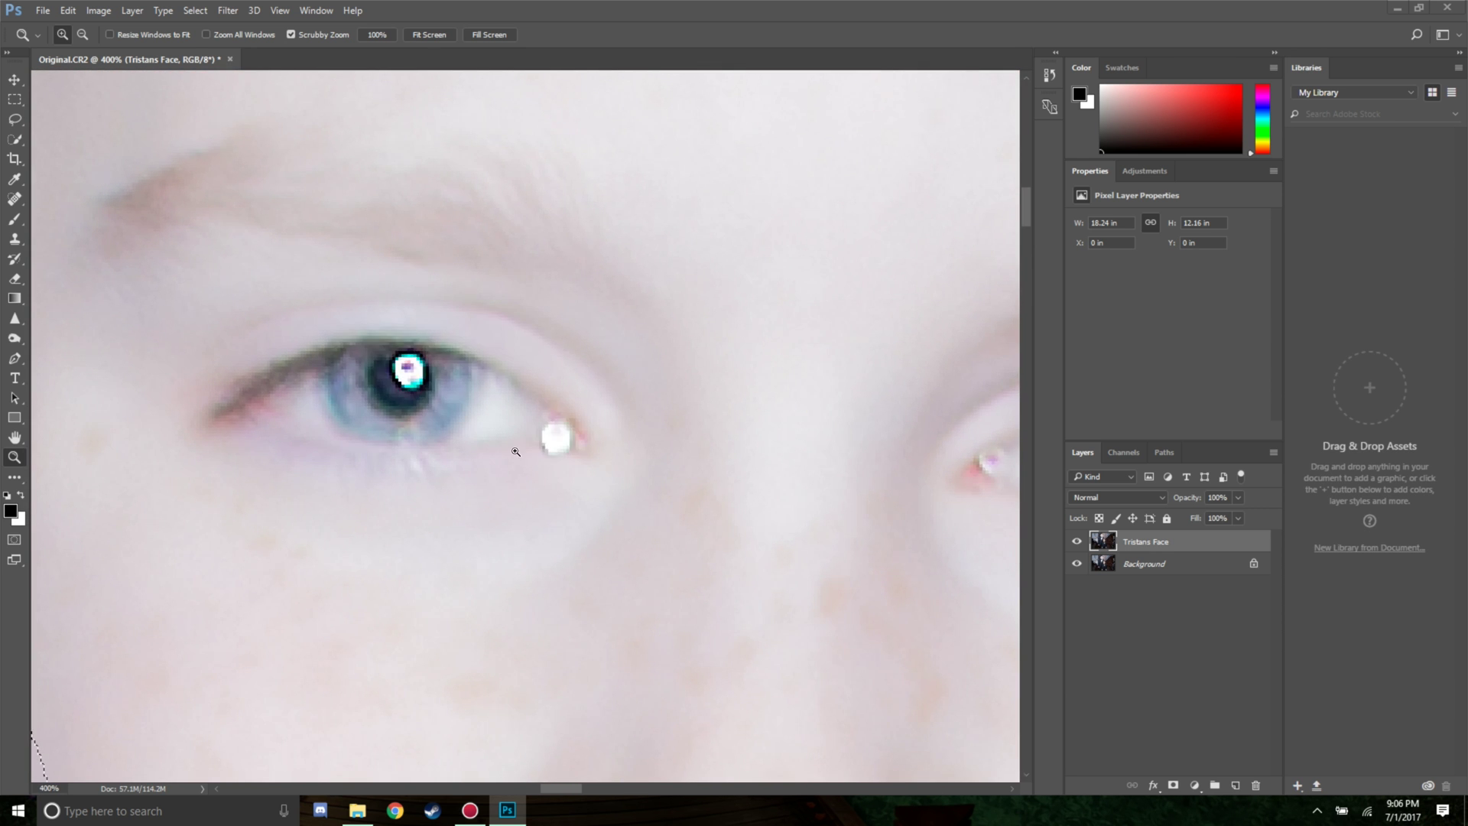
left_click(382, 339, "alt")
left_click(382, 339, "alt")
left_click(413, 359, "alt")
left_click(444, 375, "alt")
left_click(472, 387, "alt")
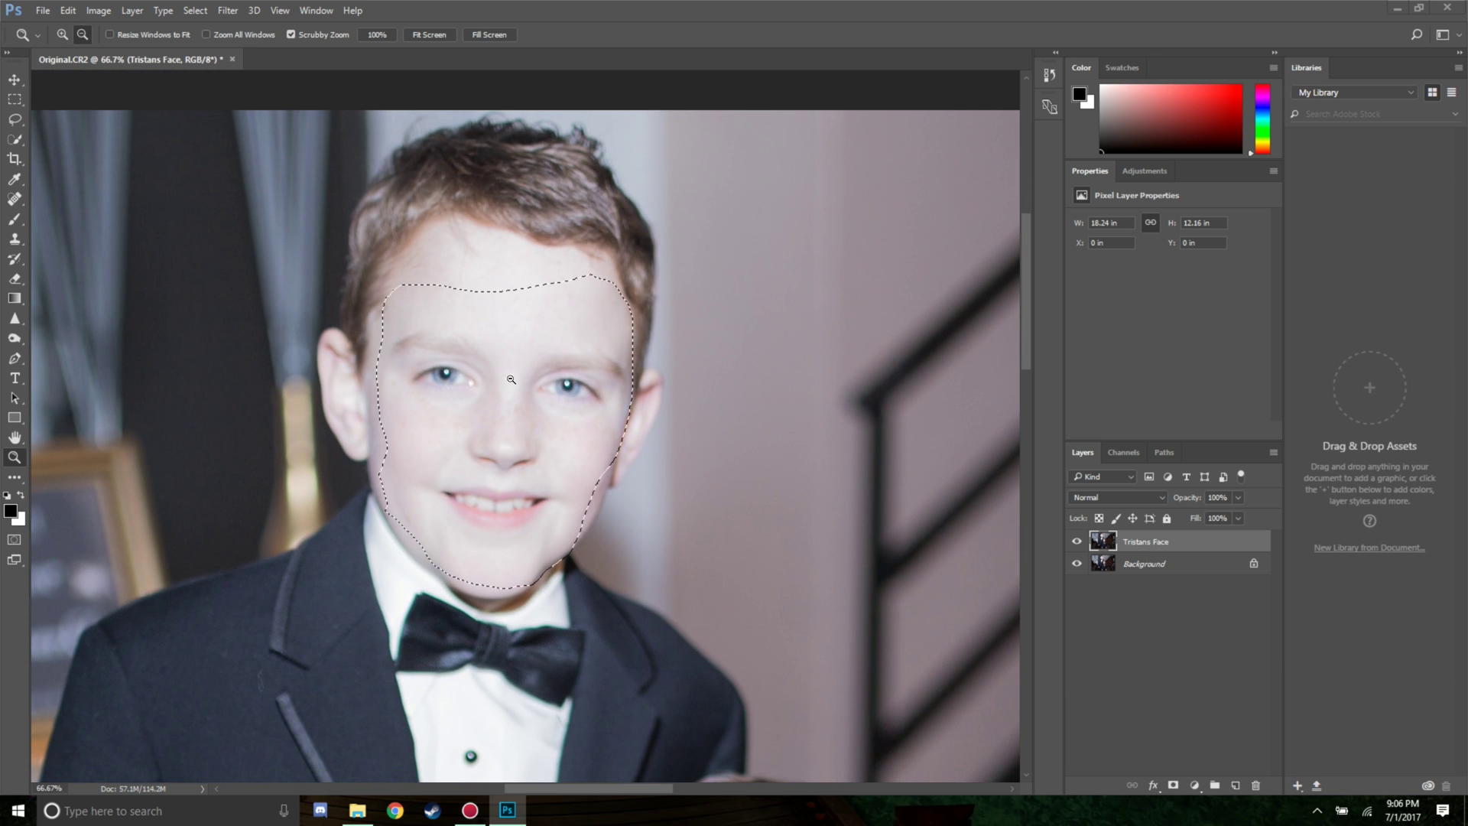
left_click(482, 394, "alt")
left_click(501, 405, "alt")
left_click(535, 413, "alt")
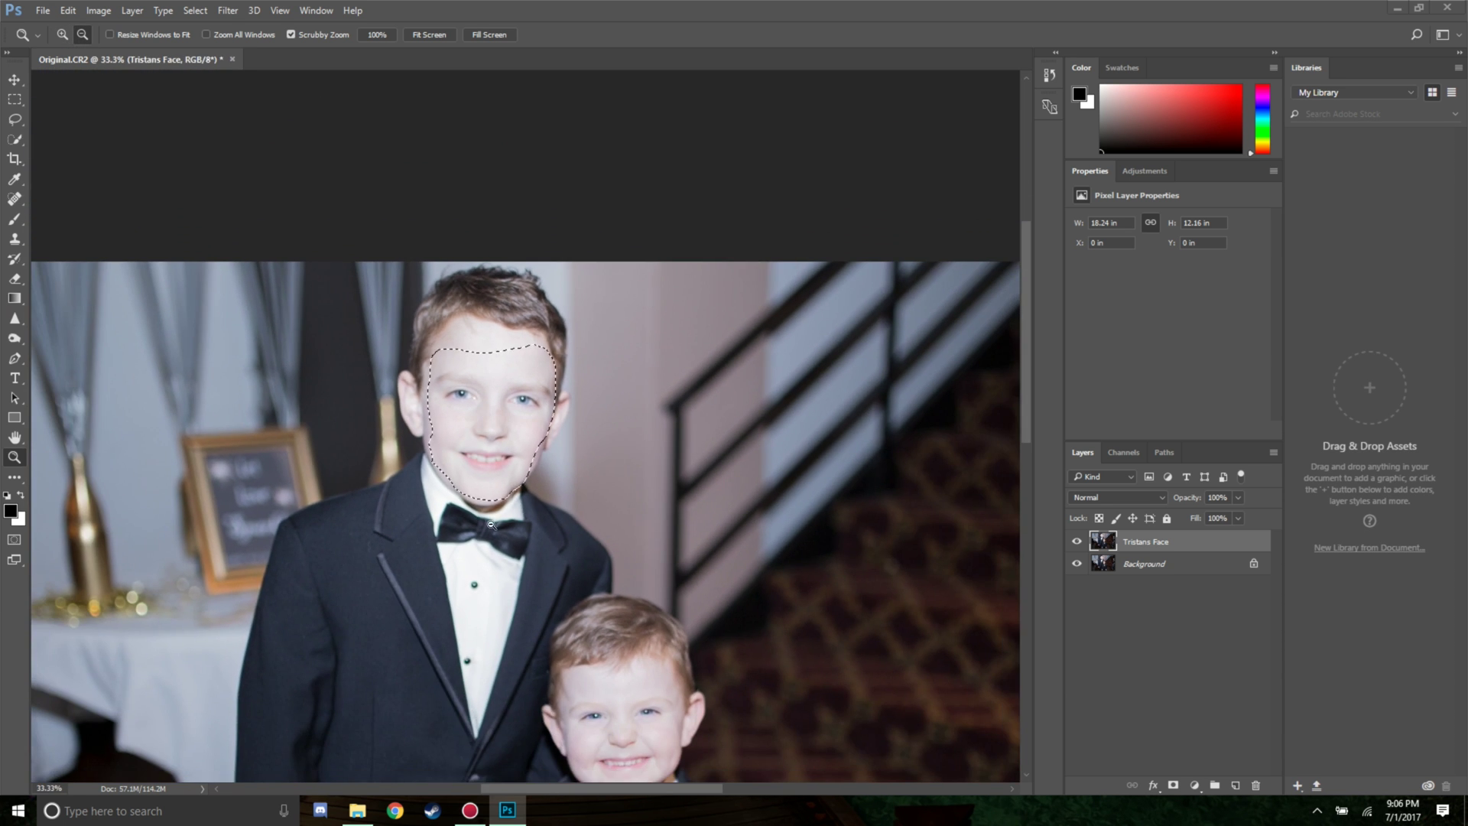
left_click(526, 459, "alt")
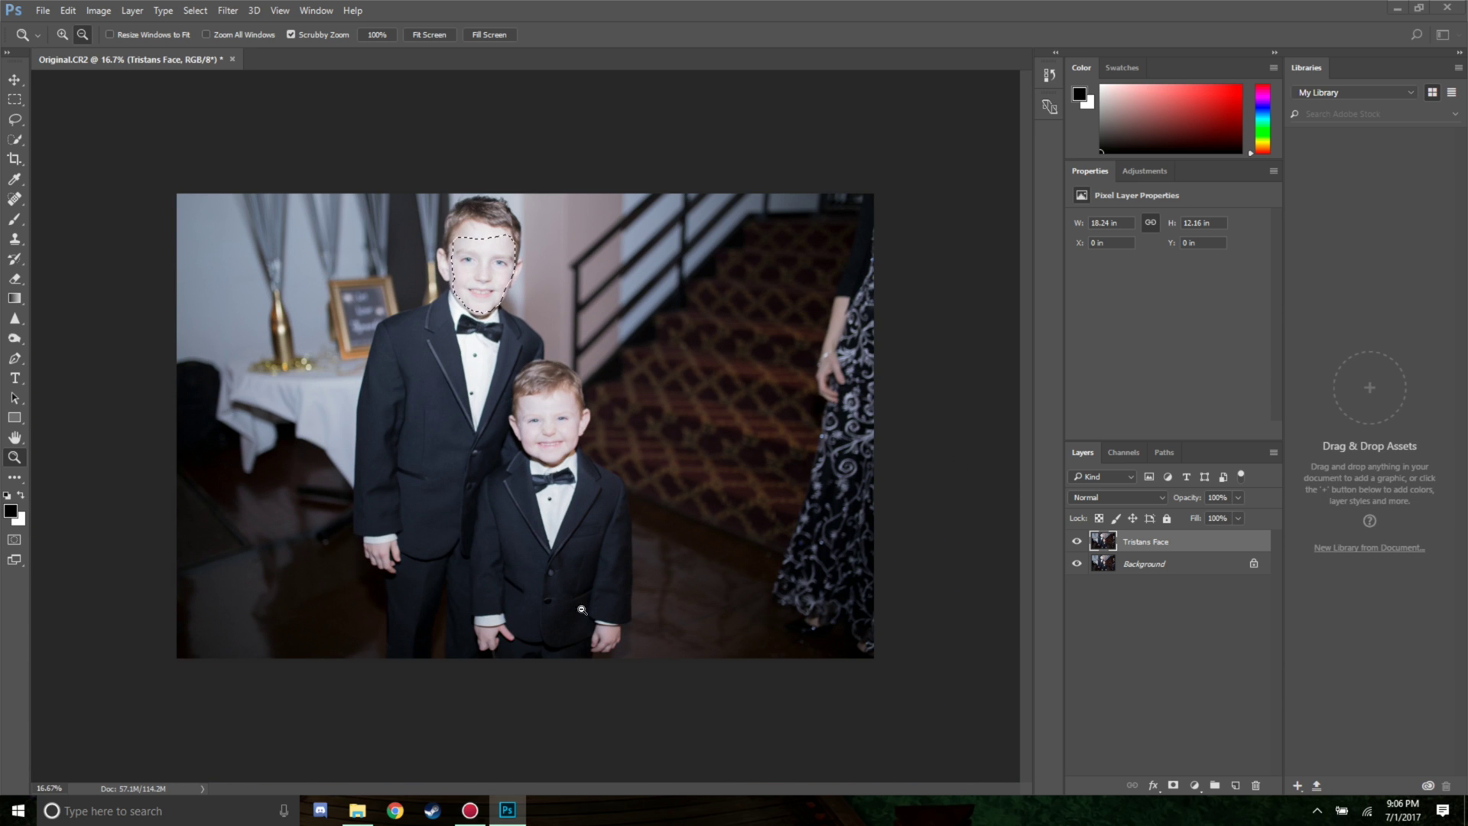
left_click(64, 37)
left_click(548, 407)
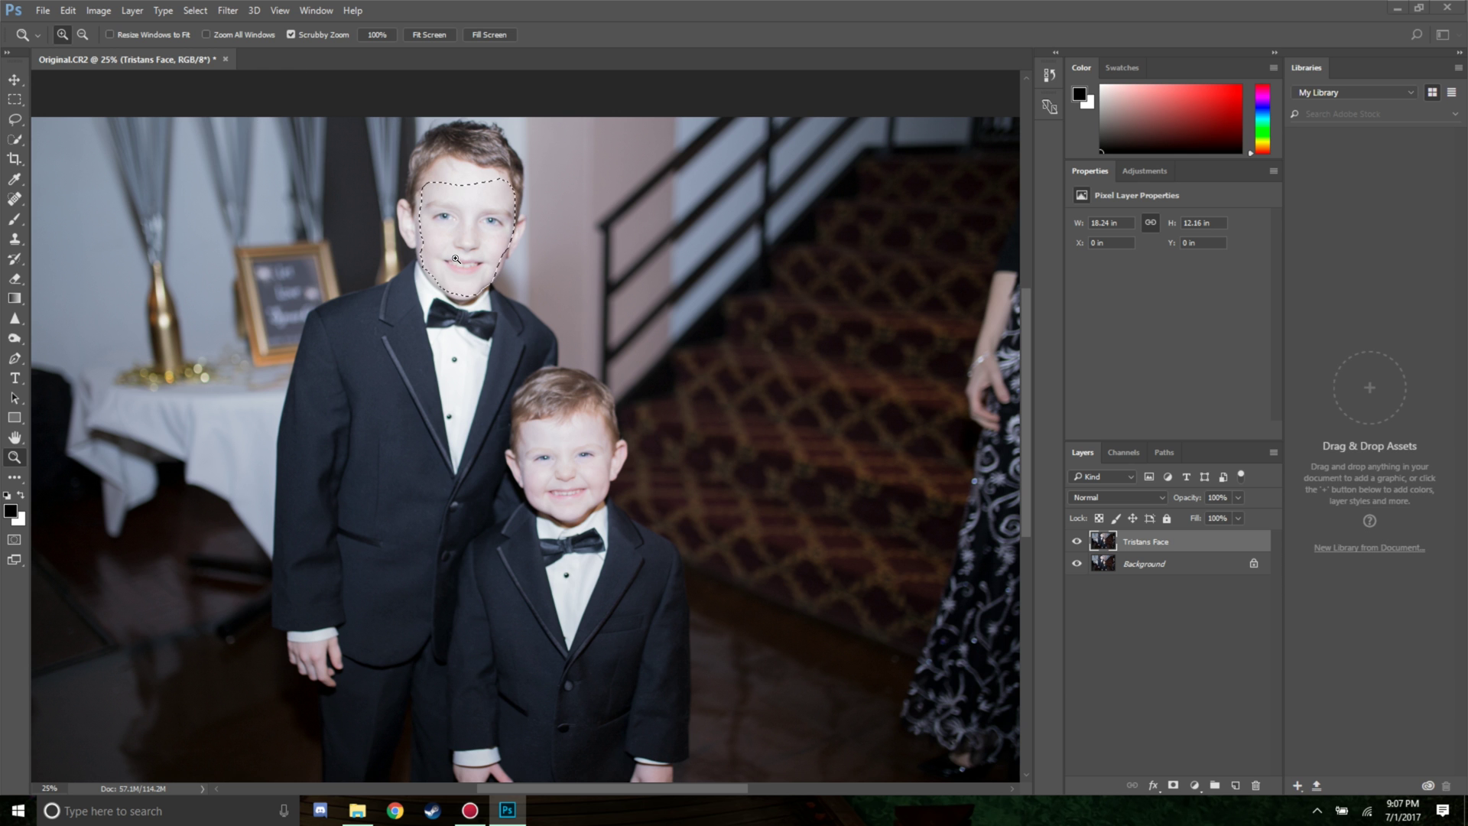
left_click_drag(427, 190, 423, 203)
left_click(424, 203)
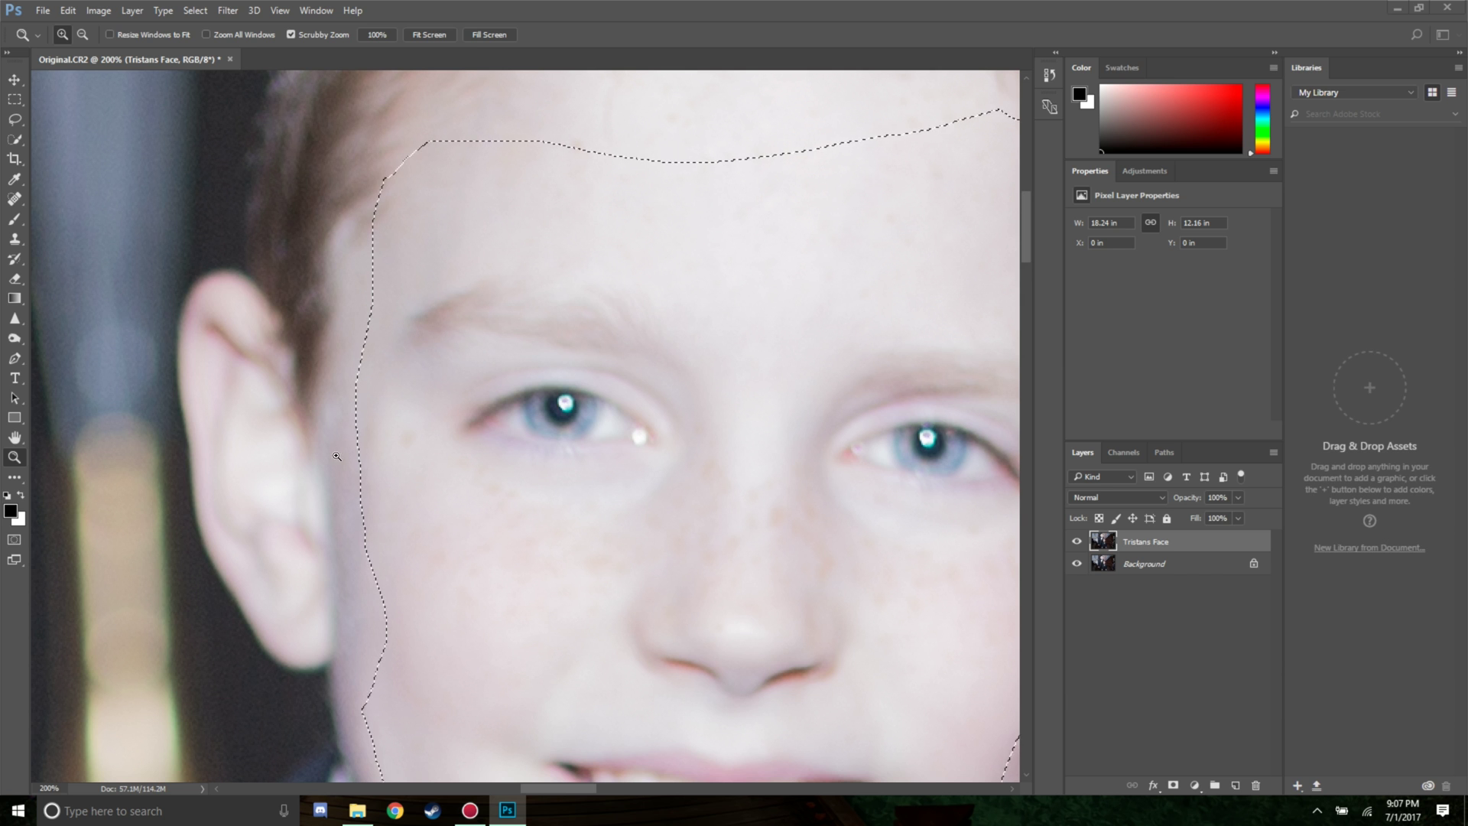
Step: Feather the face selection with a 5-pixel radius, then deselect it
left_click(196, 12)
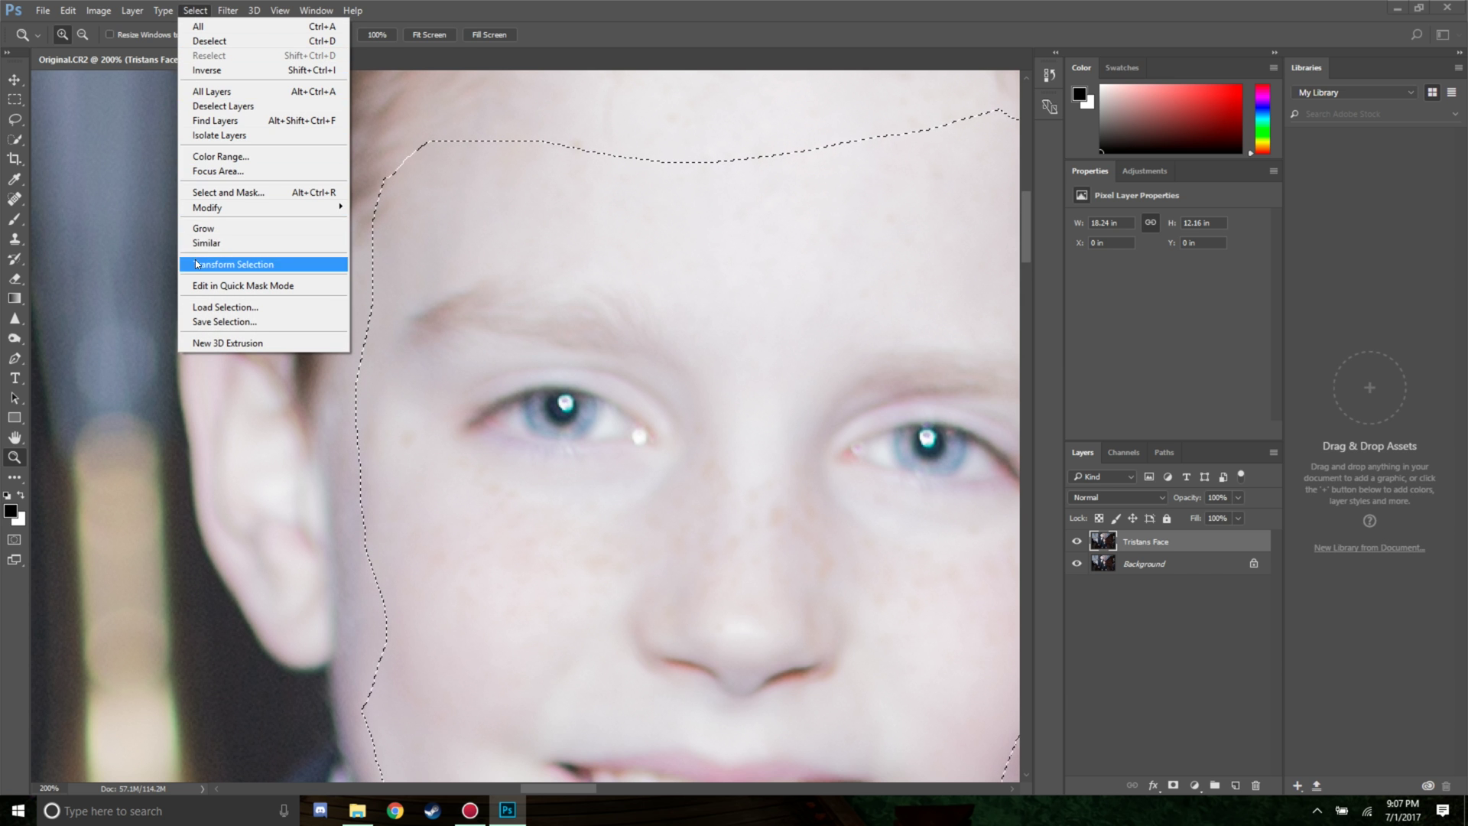
mouse_move(208, 215)
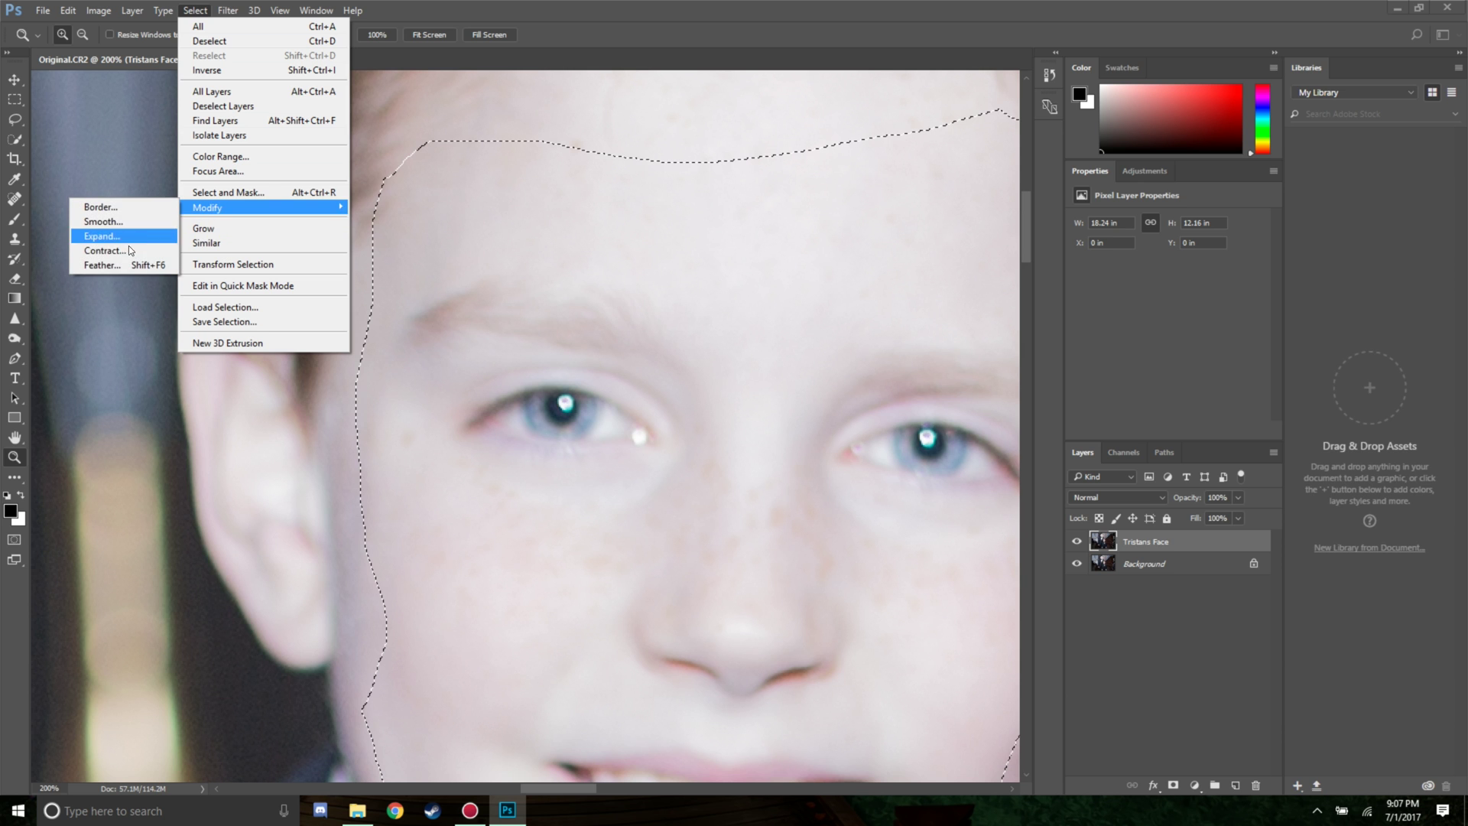
left_click(127, 266)
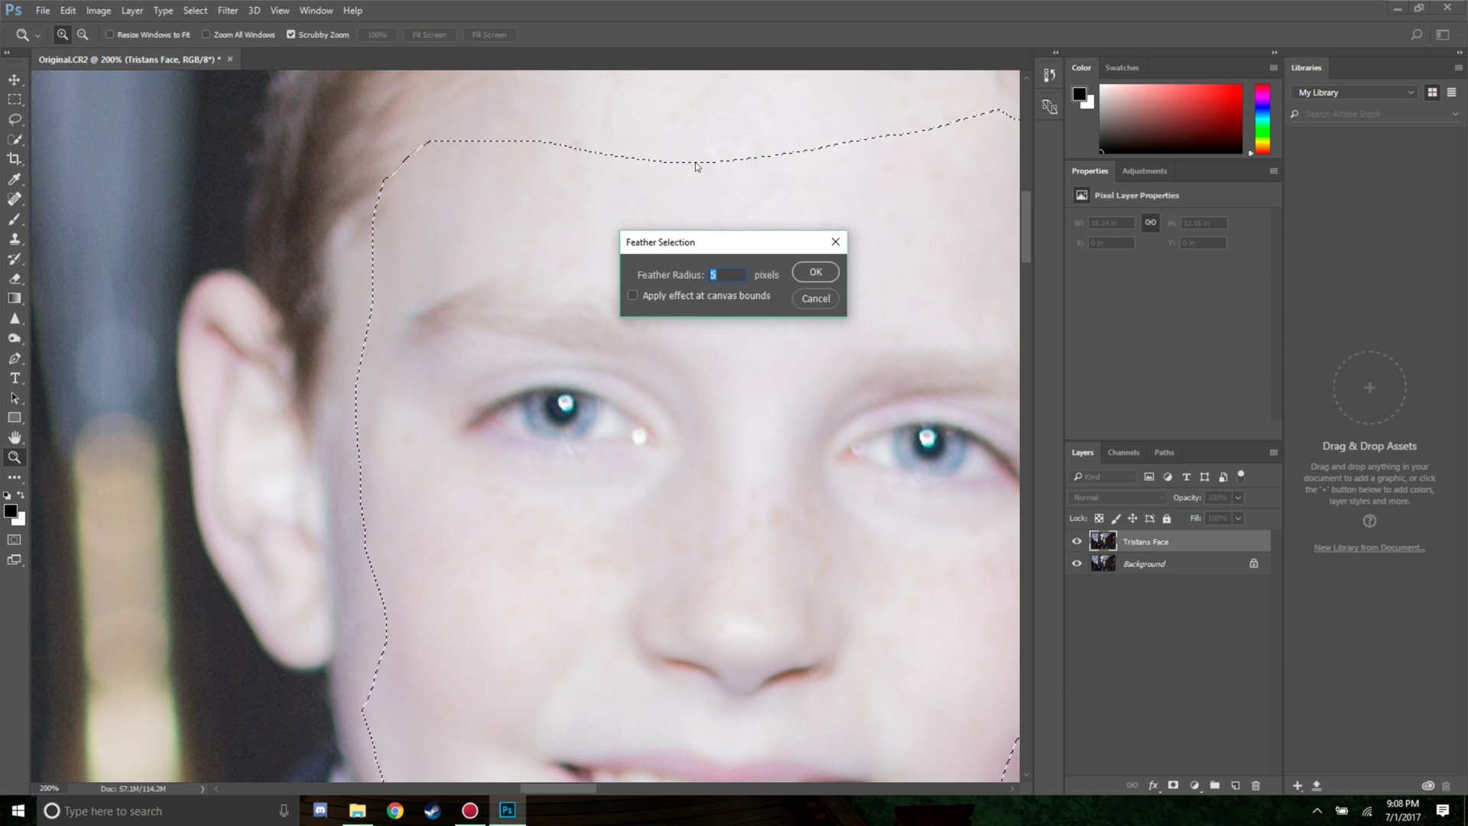
left_click(817, 272)
left_click(195, 10)
left_click(222, 42)
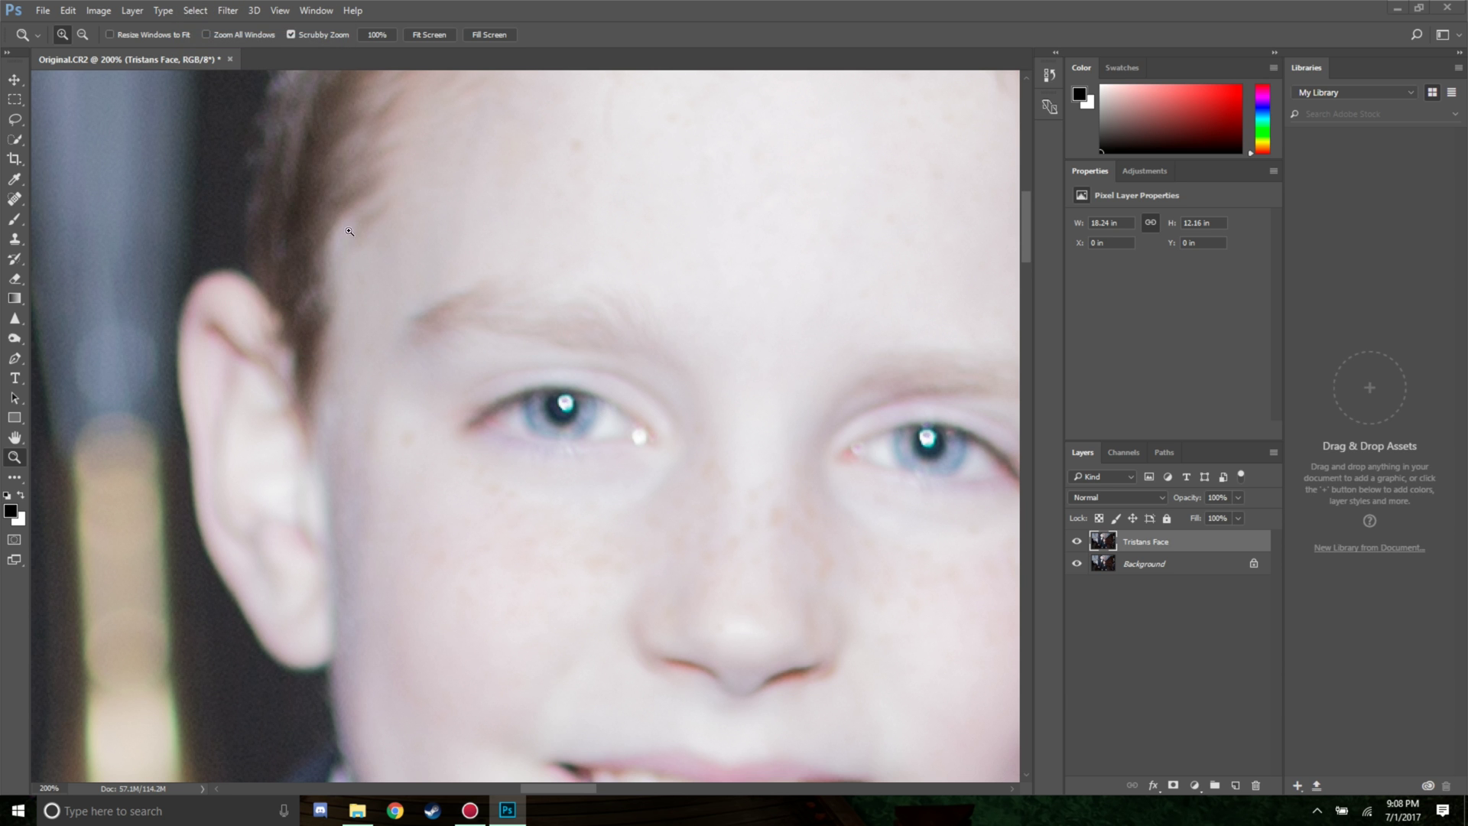
Step: Zoom in close on the older boy's left eye and pupil
left_click_drag(349, 253, 145, 101)
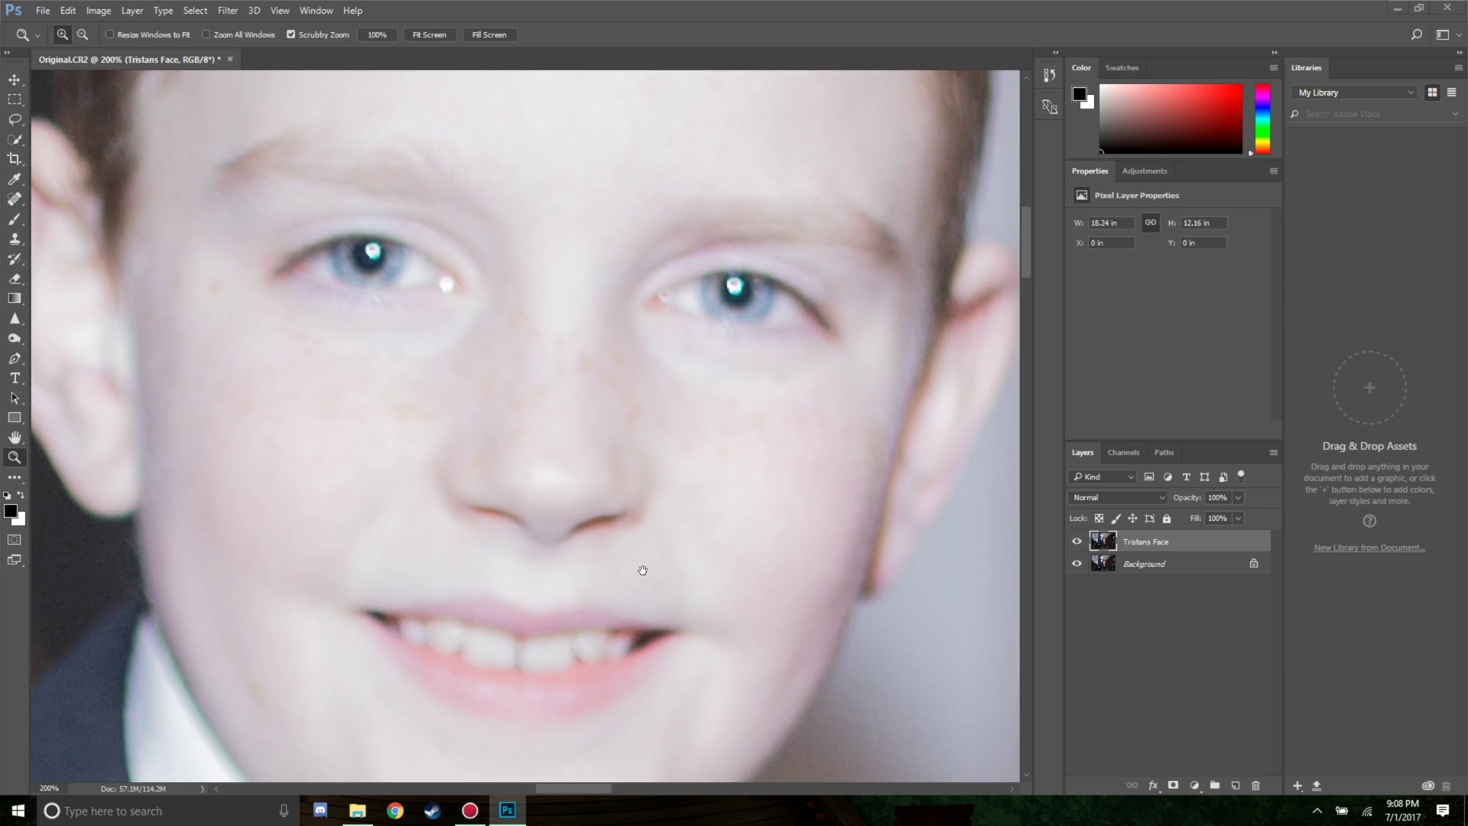
left_click_drag(414, 523, 521, 555)
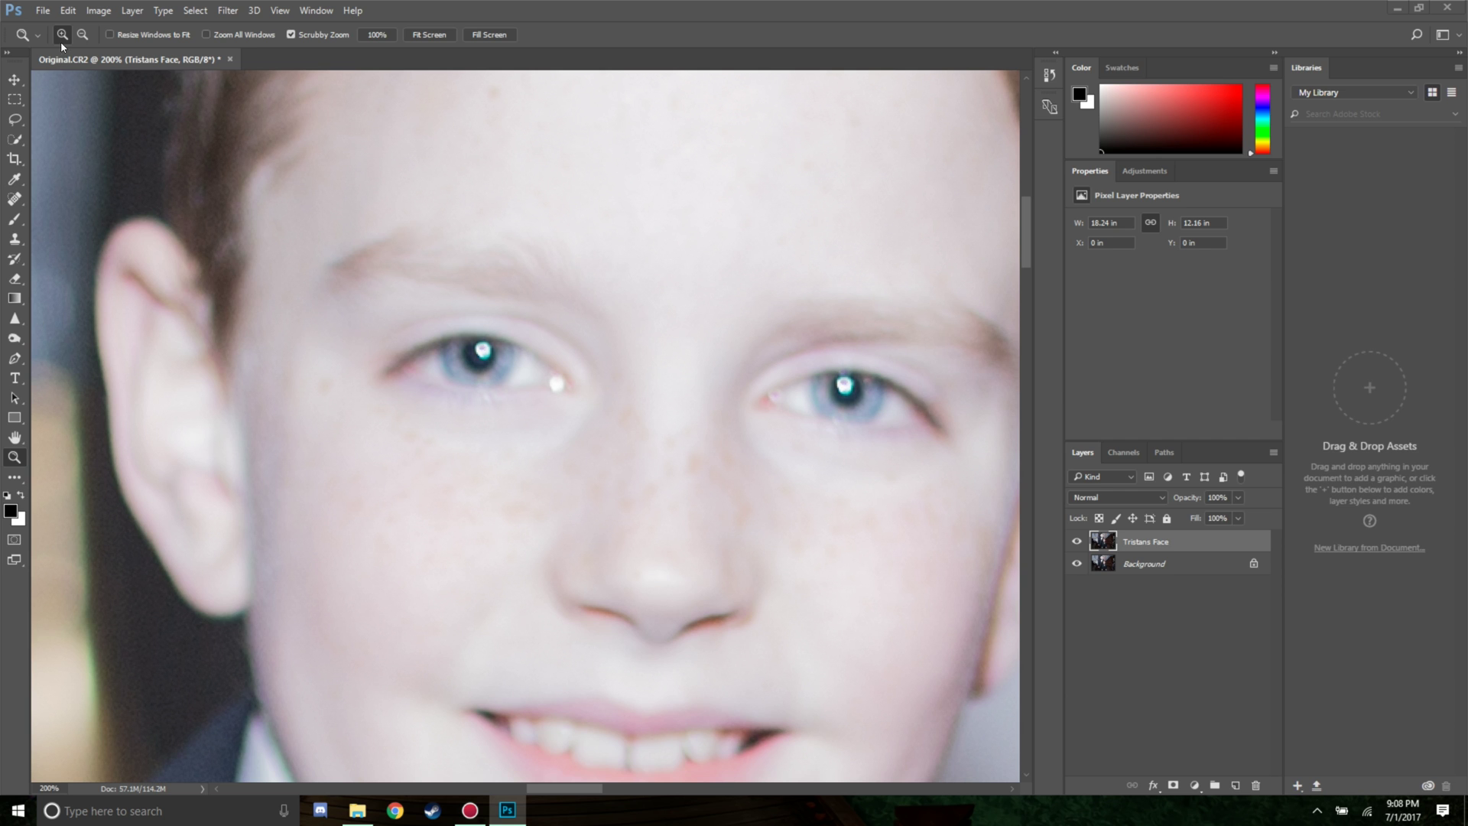
left_click(14, 318)
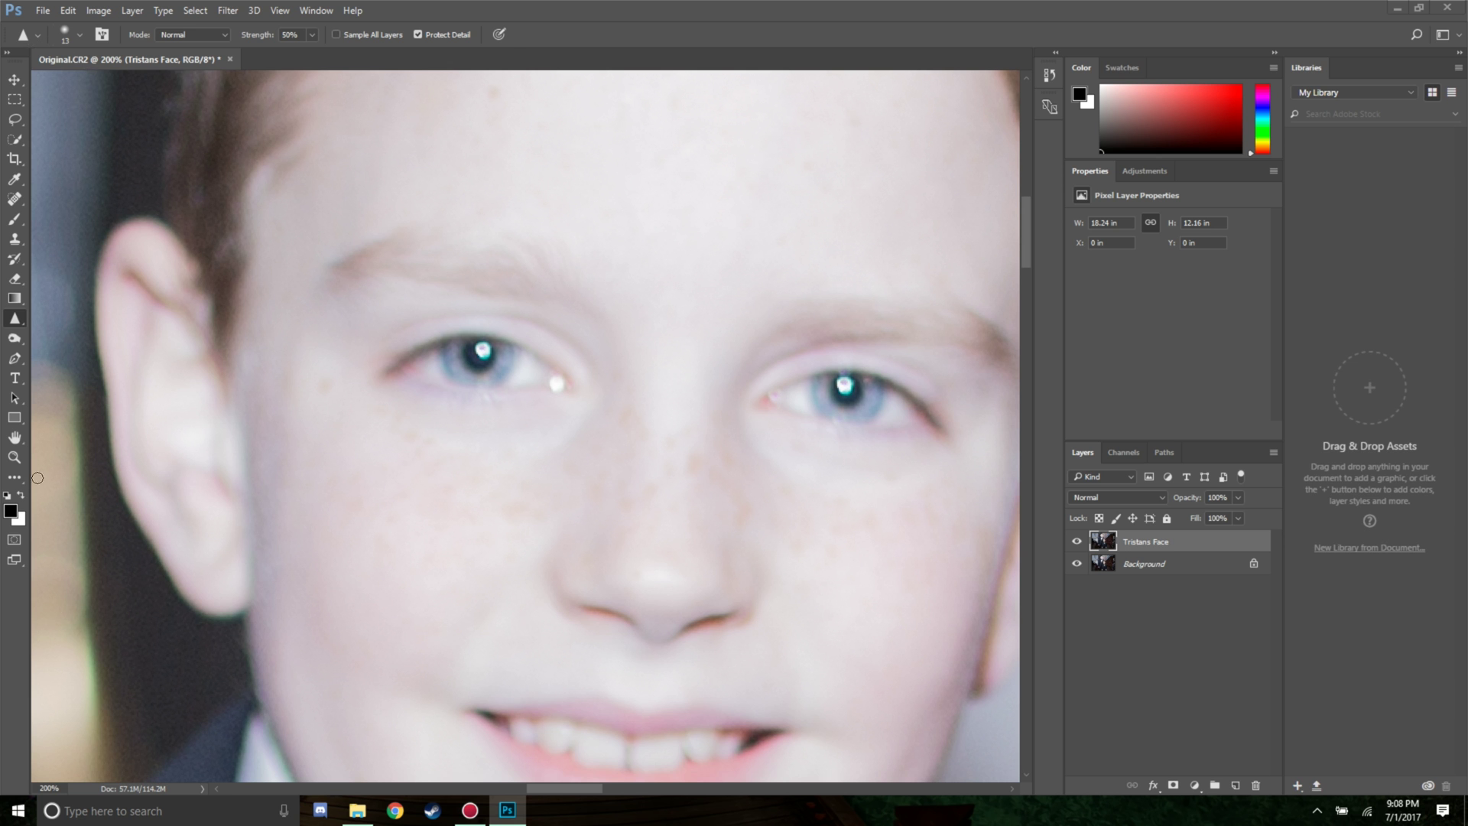
left_click(15, 459)
left_click(455, 364)
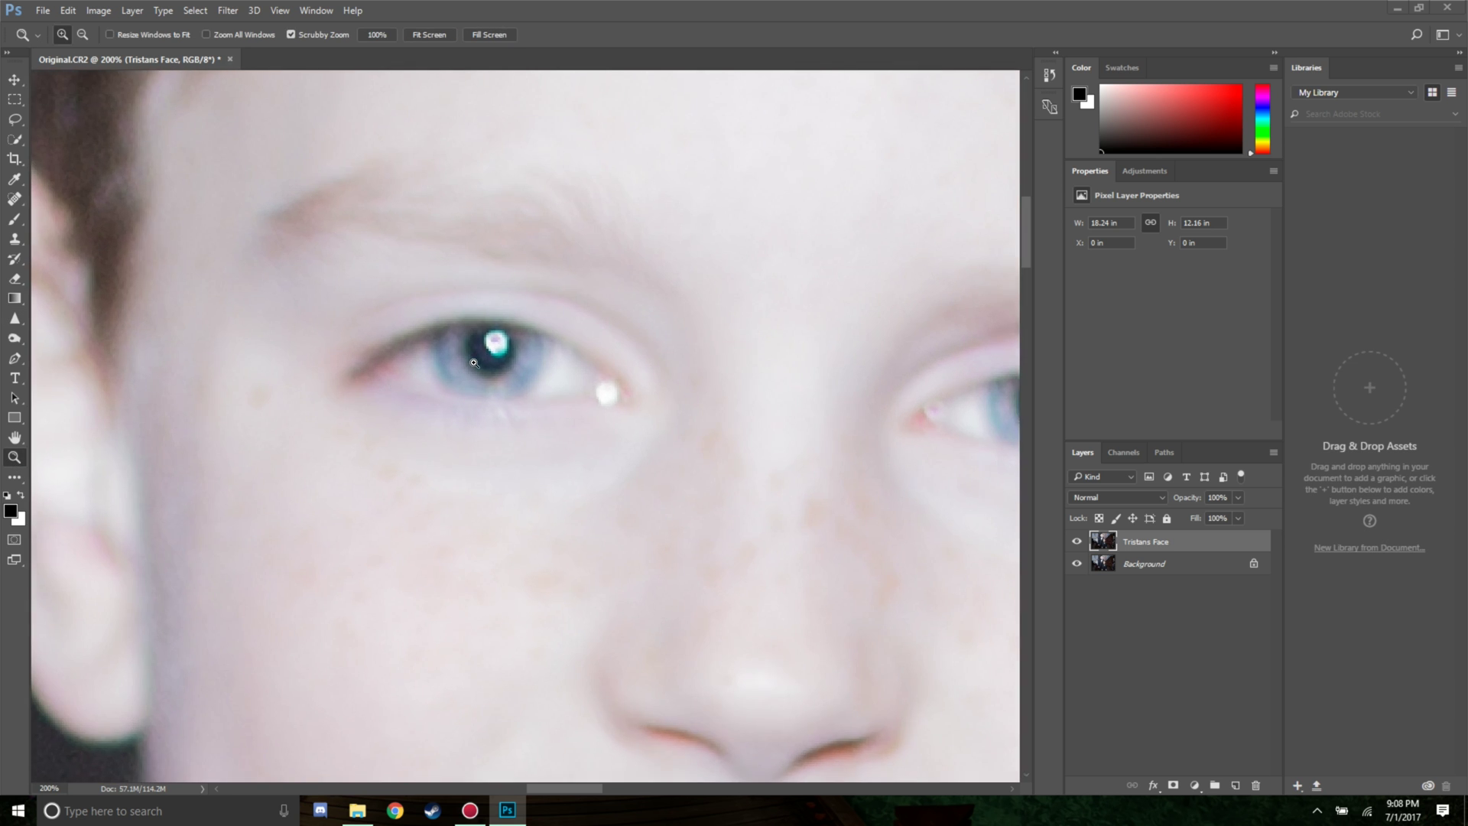
left_click(480, 359)
left_click(504, 355)
left_click(504, 356)
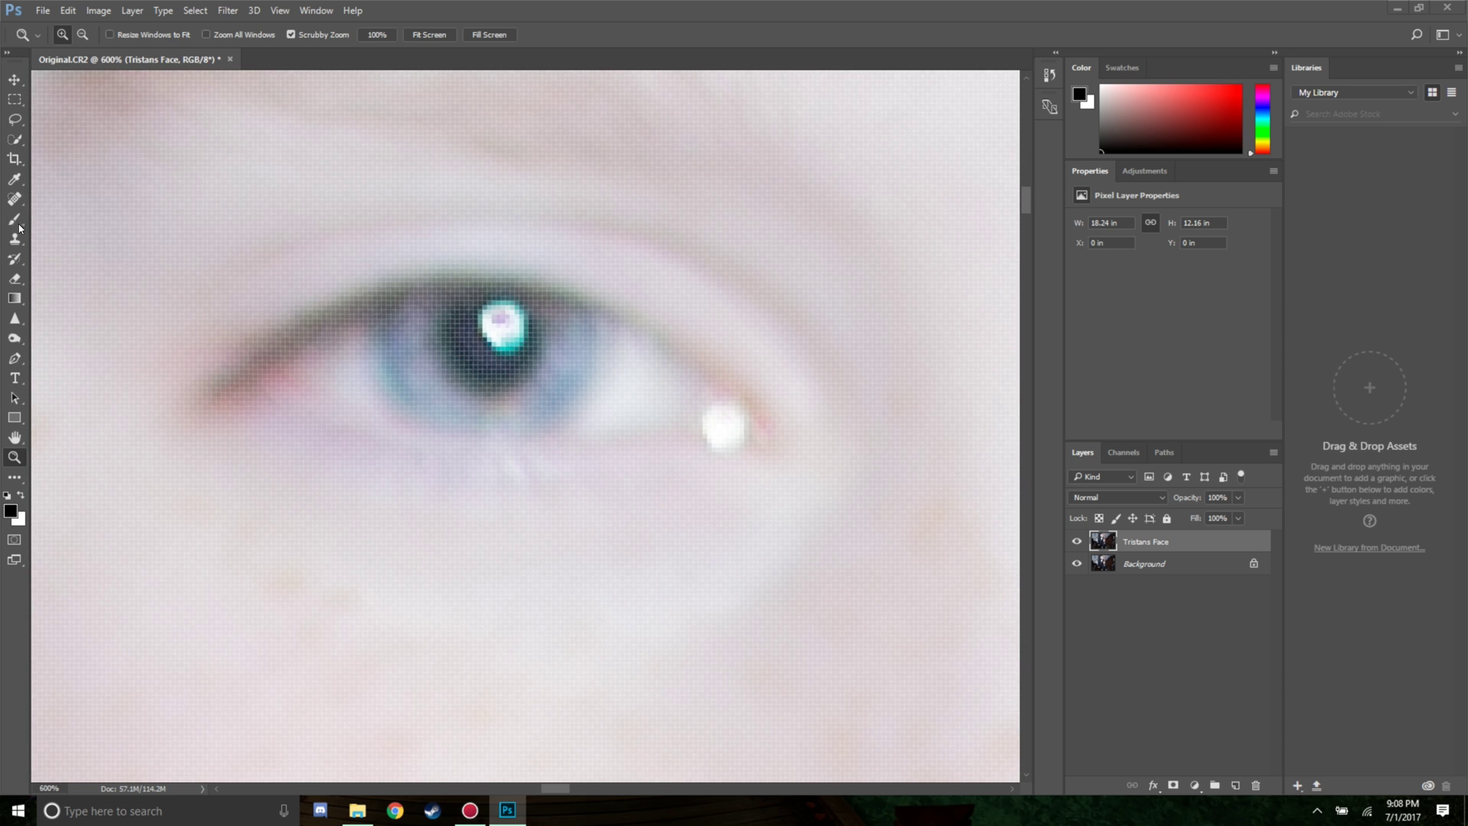
Step: Sharpen the iris with the Sharpen tool and toggle Ctrl+Z to compare before and after
left_click(15, 319)
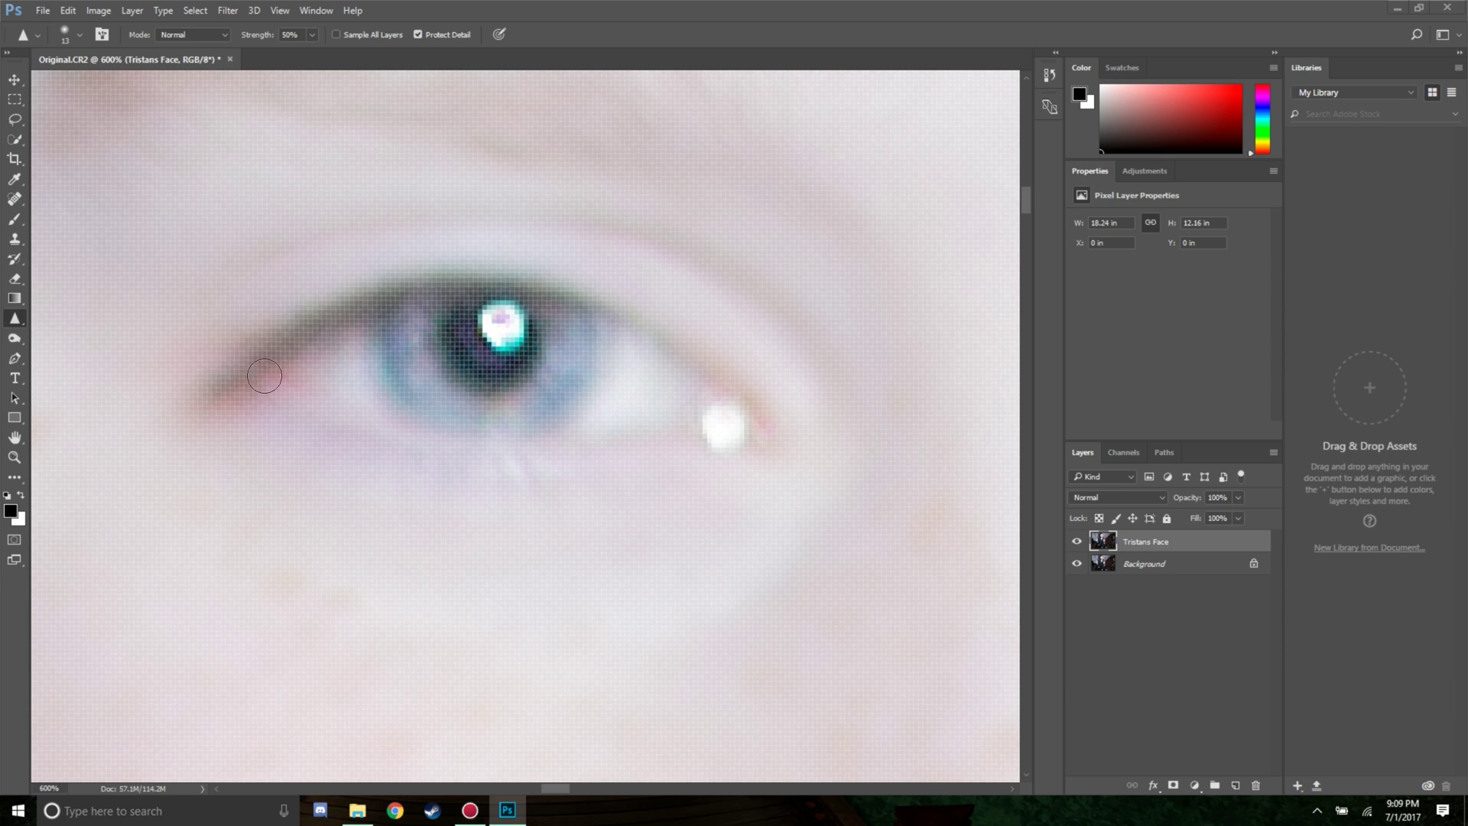
mouse_move(287, 376)
left_mouse_down()
mouse_move(501, 322)
mouse_move(687, 365)
left_mouse_up()
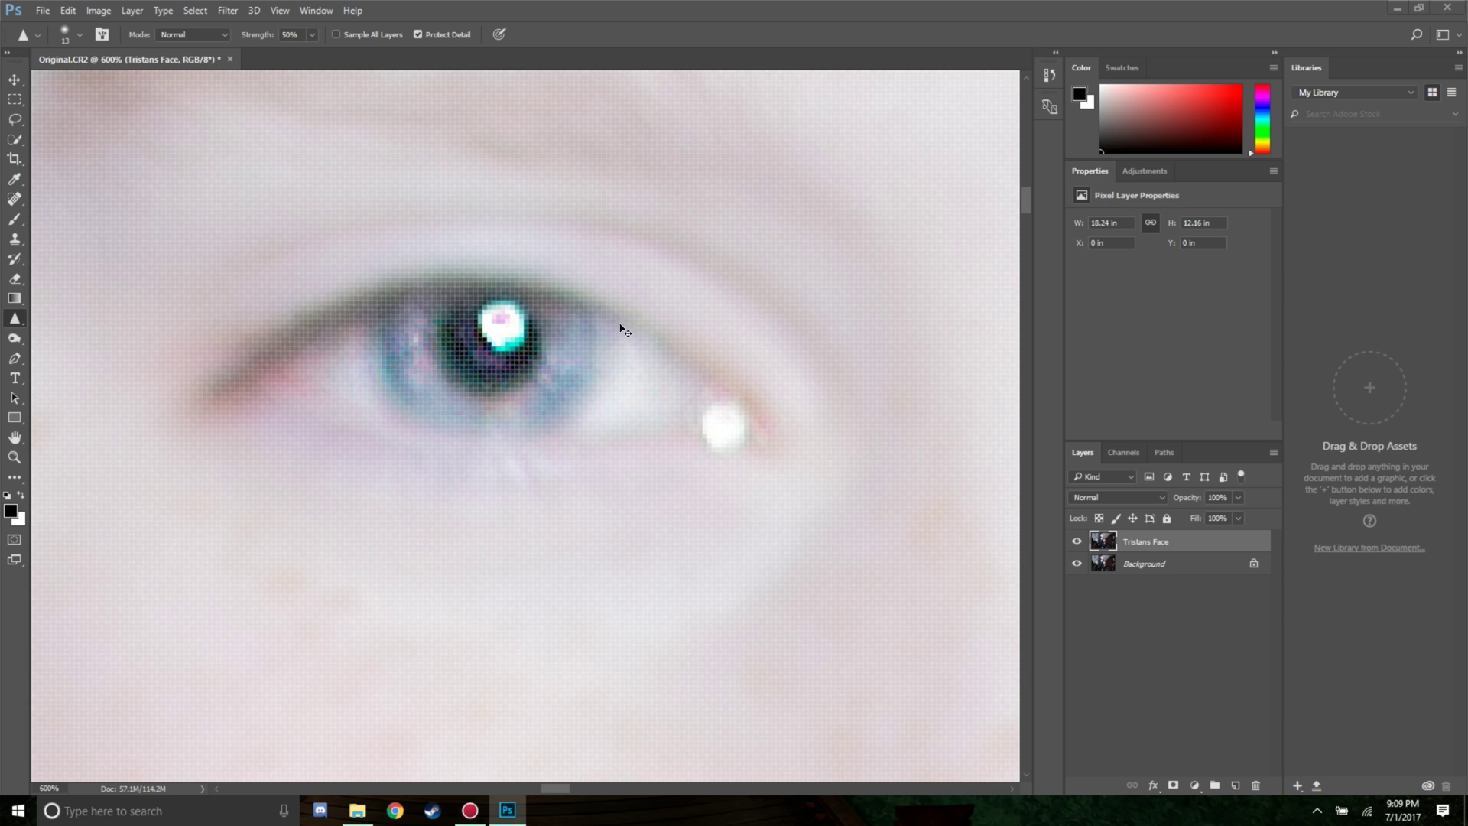
key("ctrl+z")
key("ctrl+z")
key("ctrl+z")
key("ctrl+z")
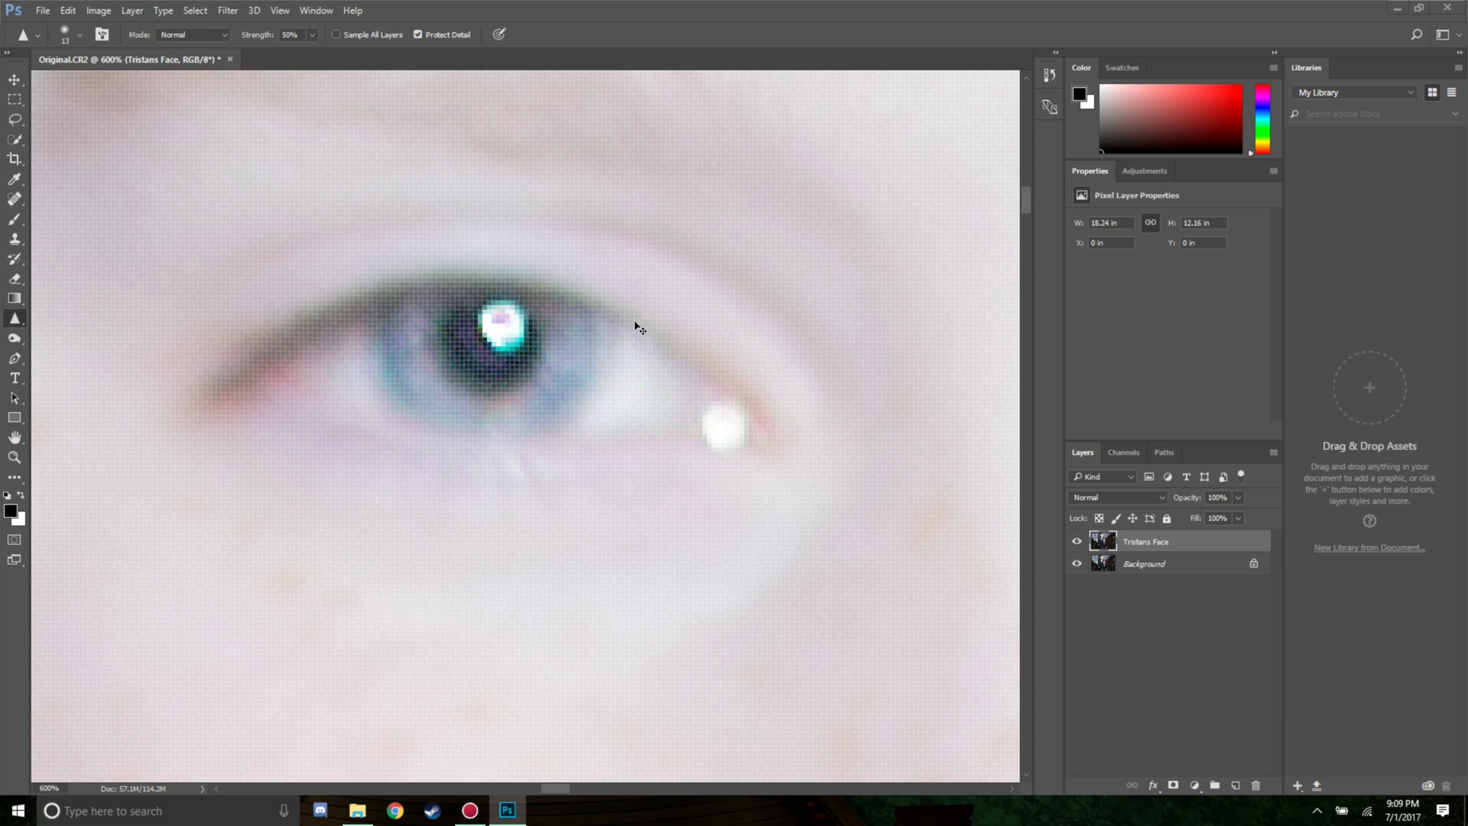
key("ctrl+z")
key("ctrl+z")
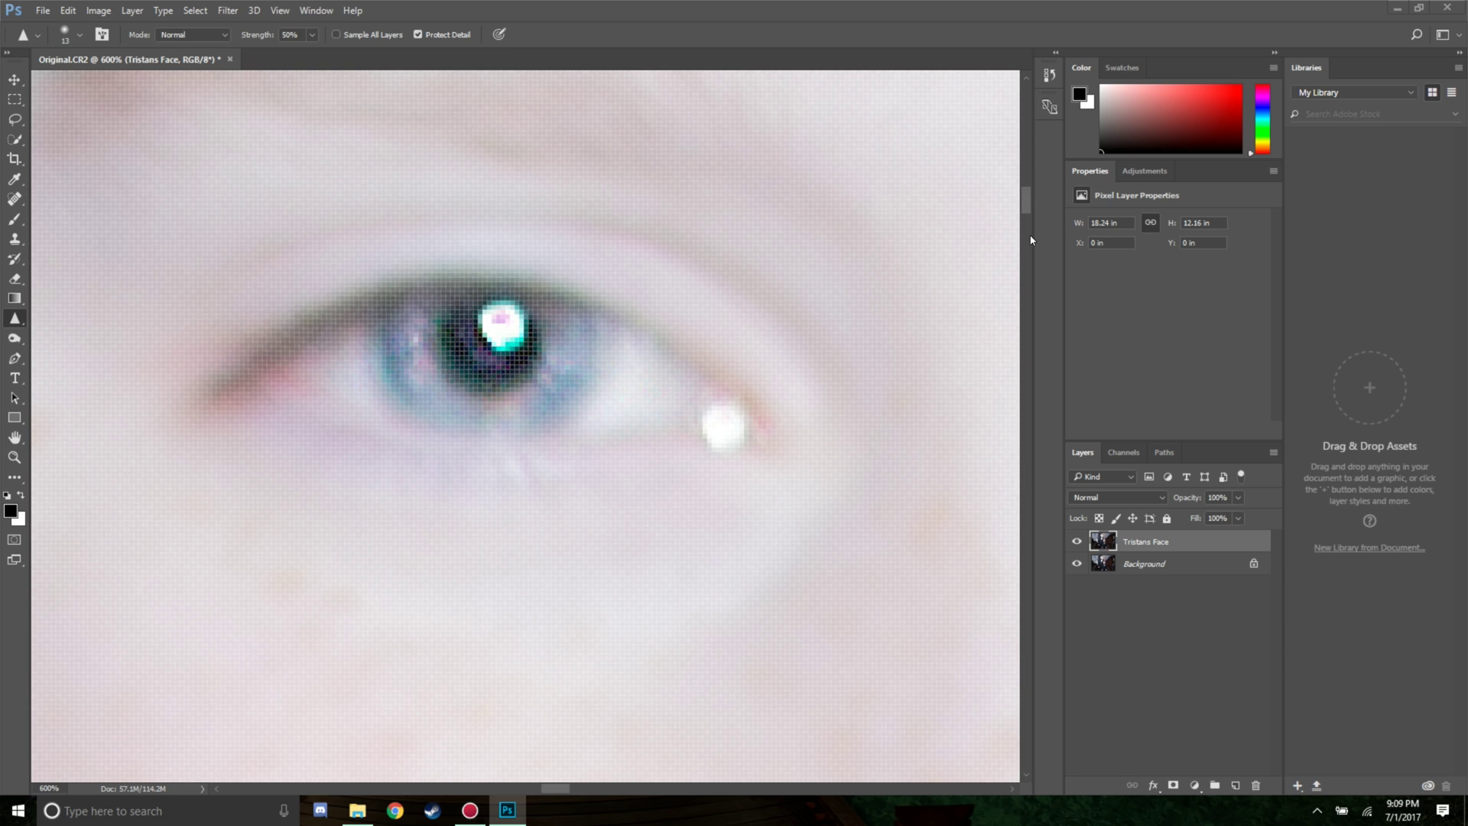
key("ctrl+z")
key("ctrl+z")
key("ctrl+z")
key("ctrl+z")
Step: Zoom out to the whole face, then zoom in on the older boy's other eye
left_click(14, 457)
left_click(82, 35)
left_click(457, 332)
left_click(457, 332)
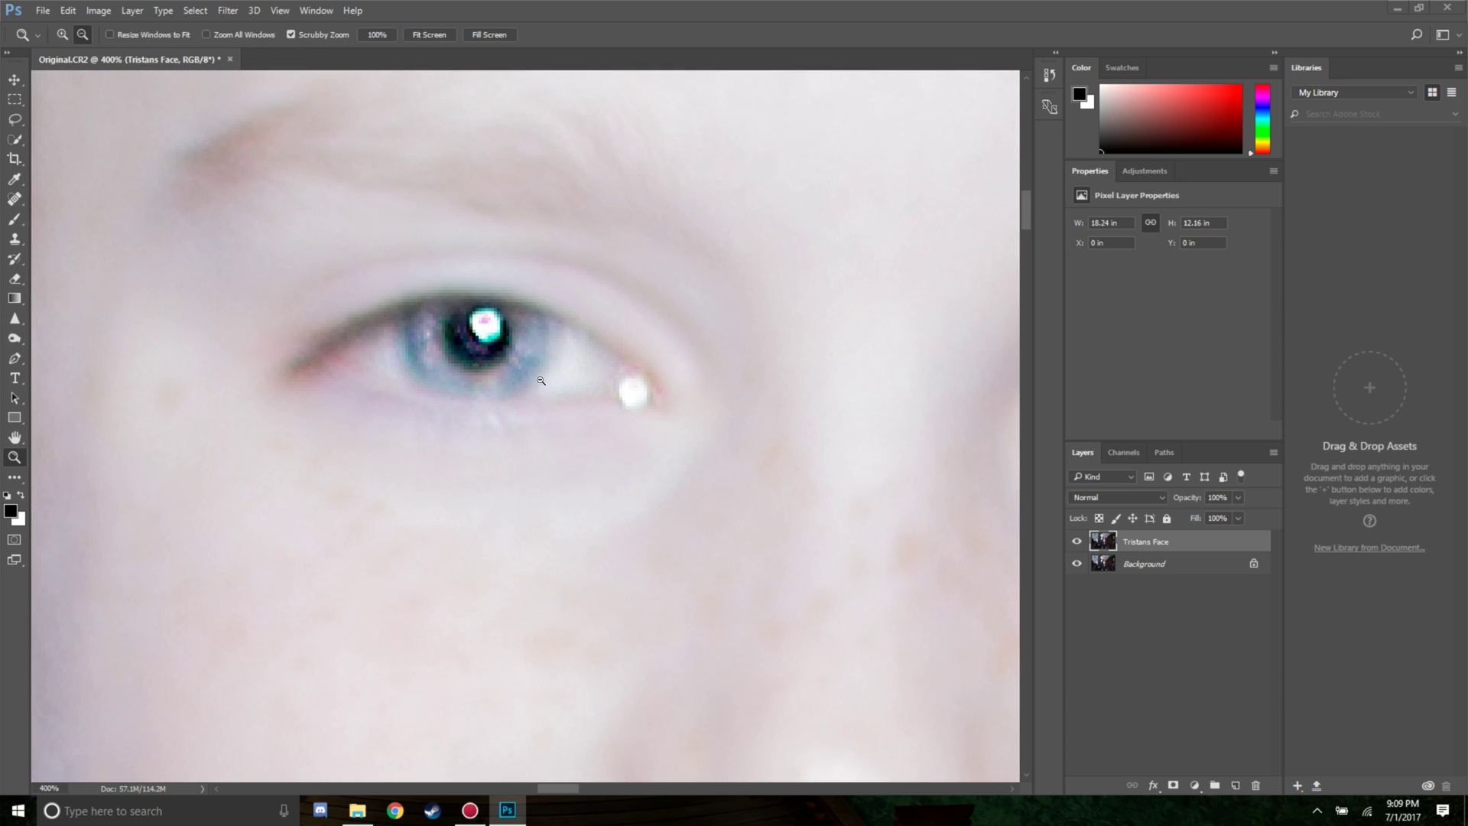
left_click(541, 380)
left_click(628, 443)
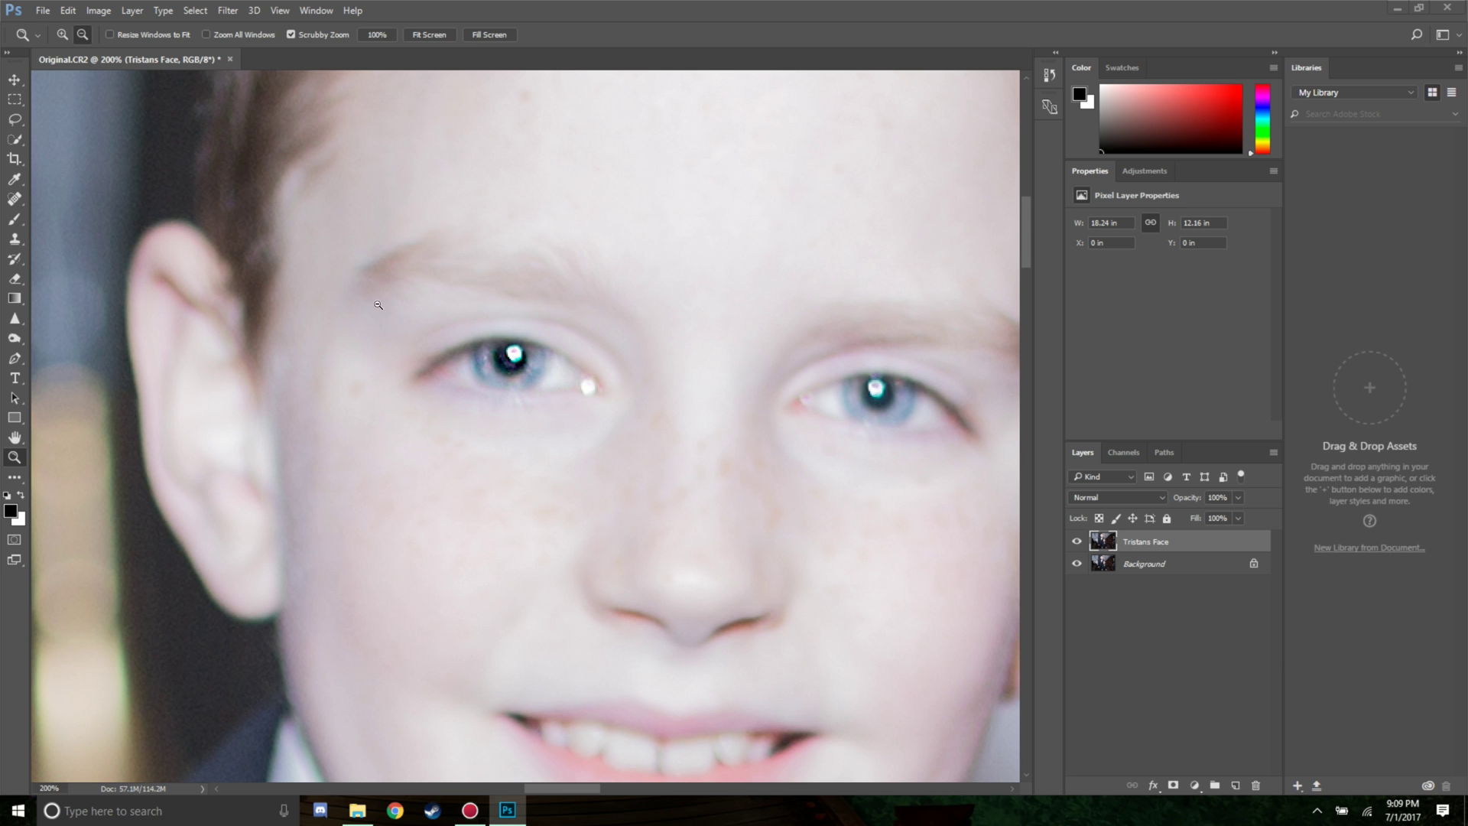
left_click_drag(834, 401, 504, 354)
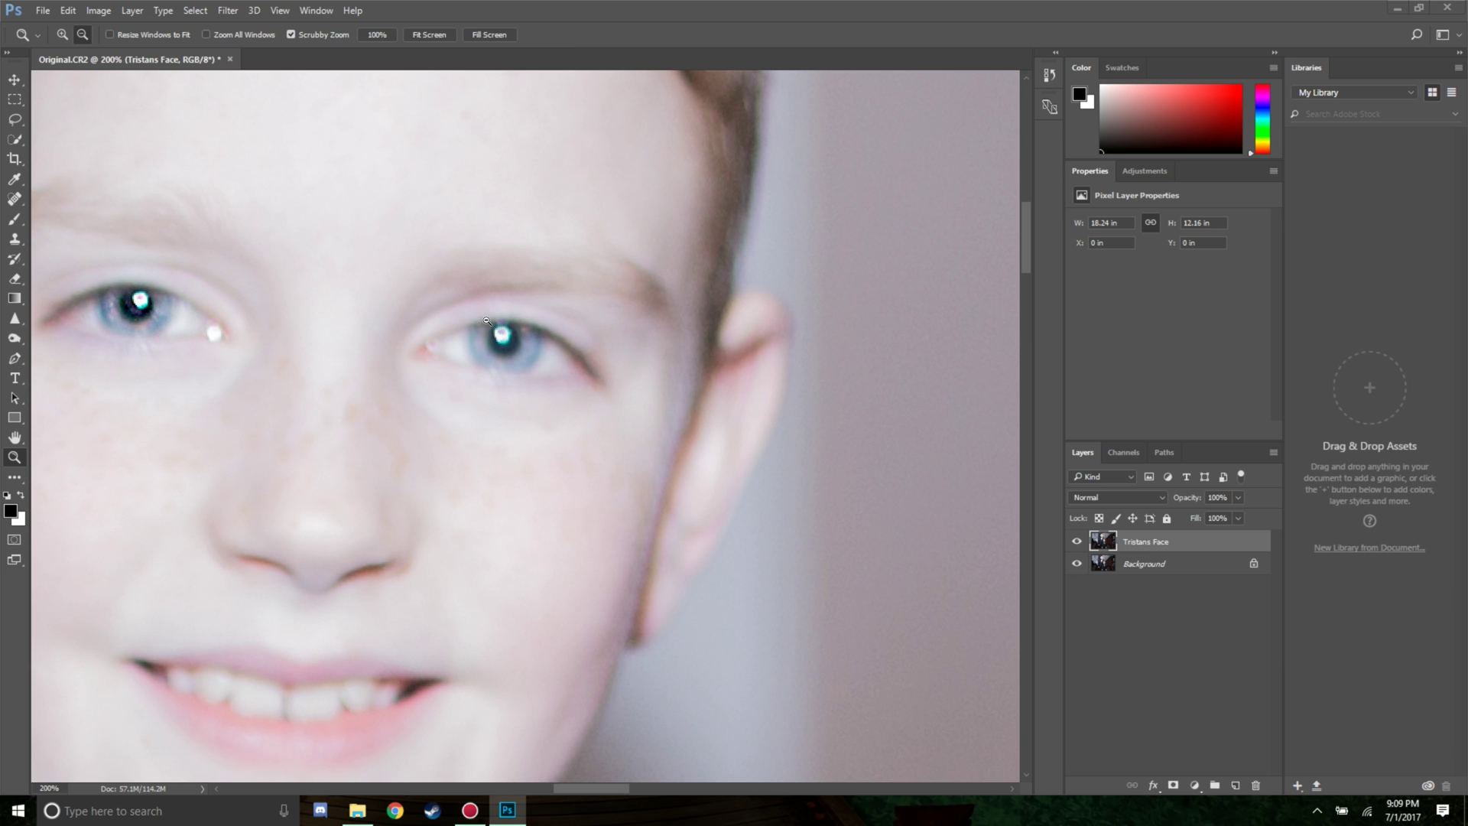
left_click(62, 34)
left_click(507, 334)
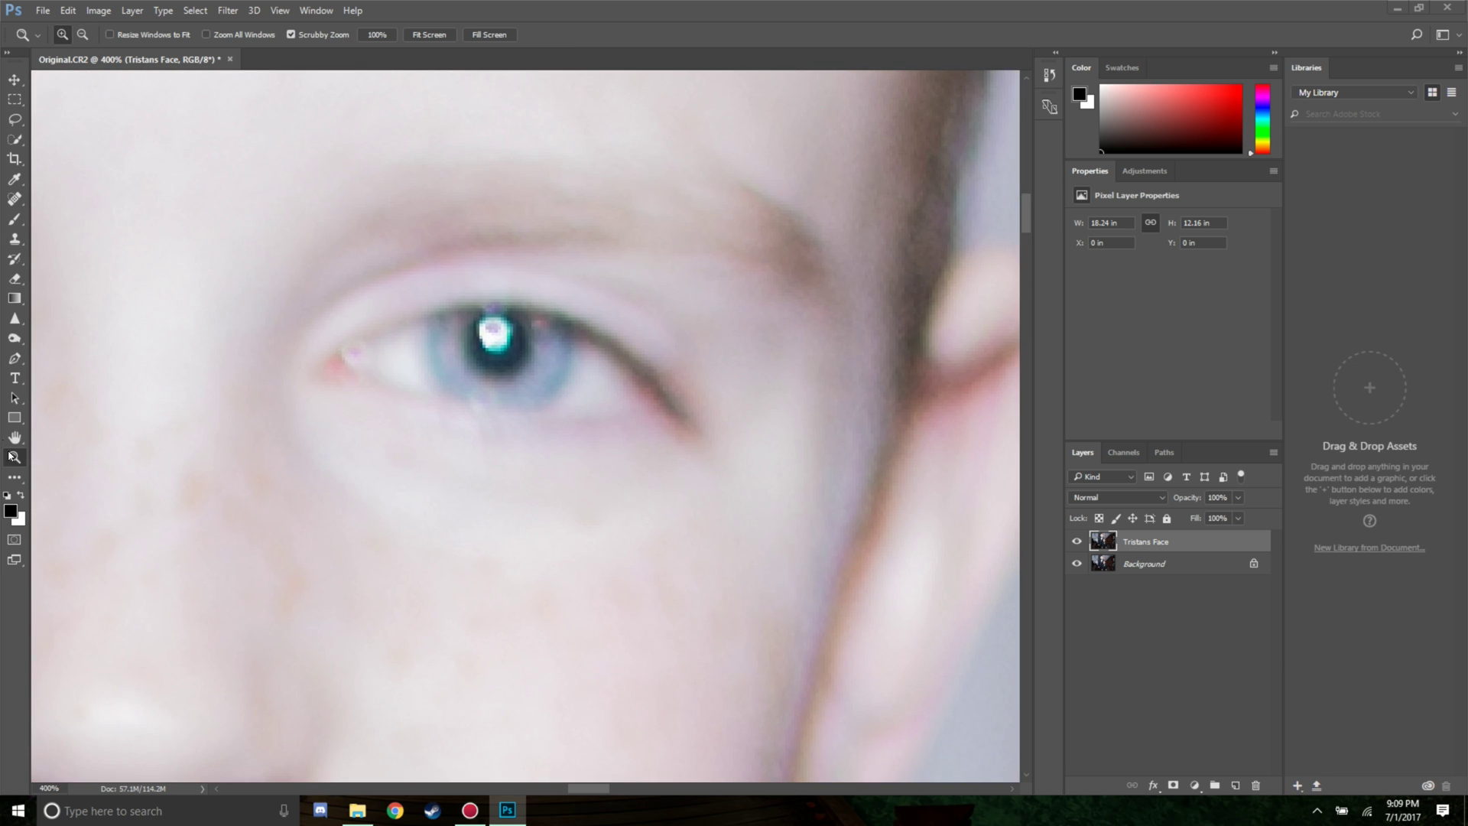
Step: Sharpen the pupil edge, inner corner and iris, checking the result with Ctrl+Z
left_click(15, 320)
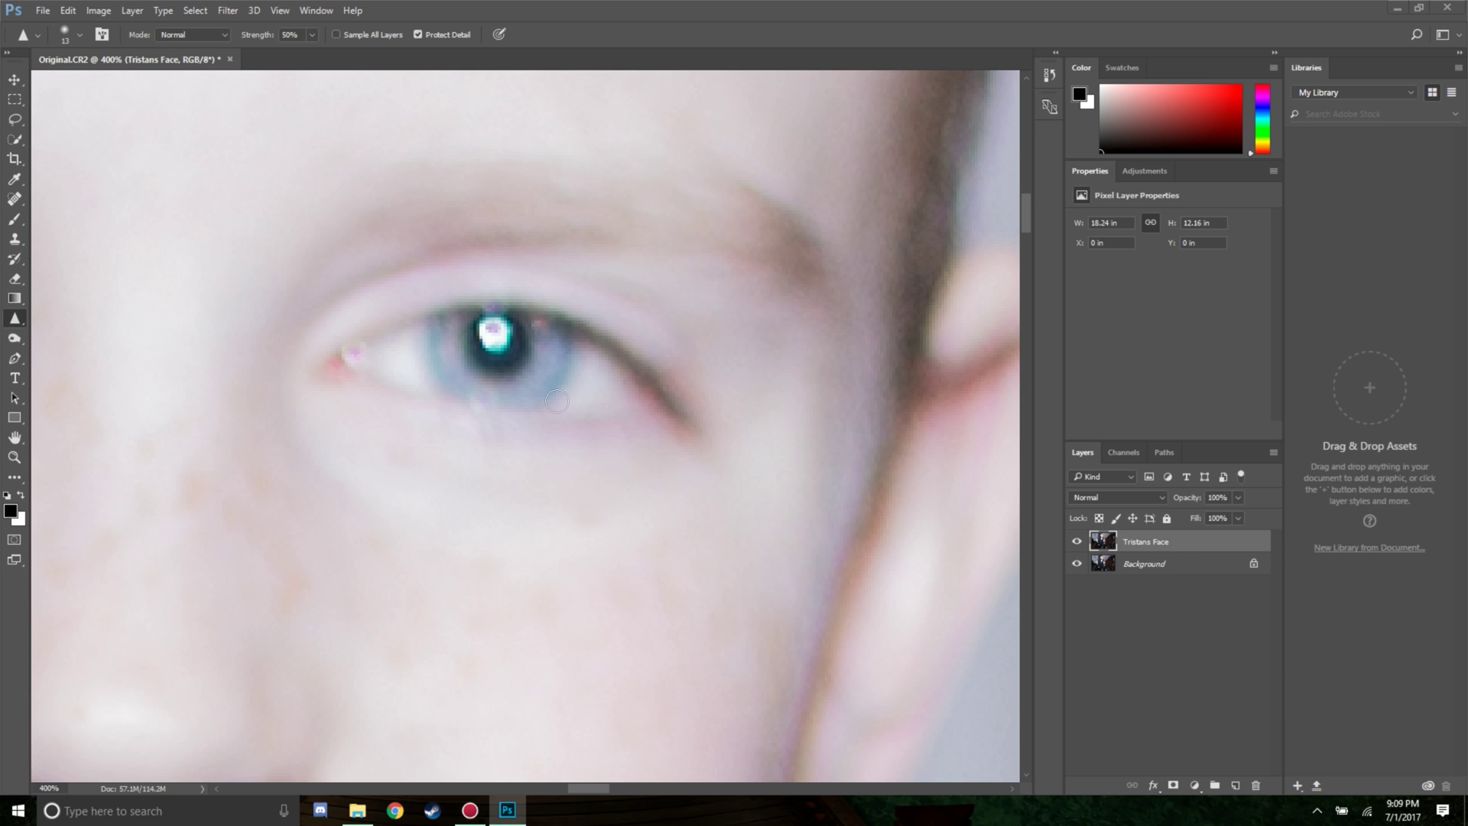
left_click_drag(480, 337, 506, 367)
left_click_drag(389, 362, 360, 351)
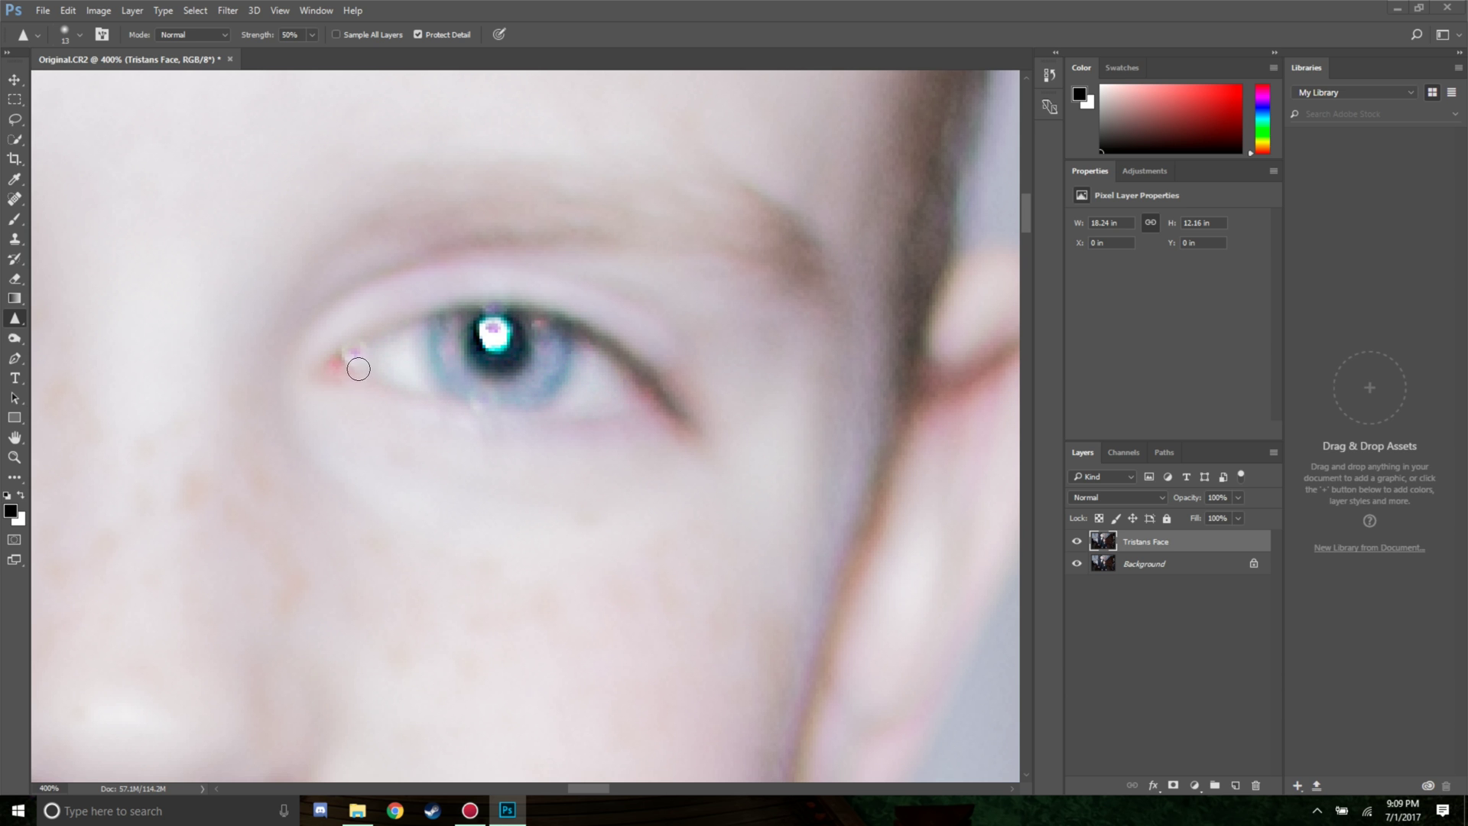
mouse_move(528, 327)
left_mouse_down()
mouse_move(532, 355)
mouse_move(577, 375)
left_mouse_up()
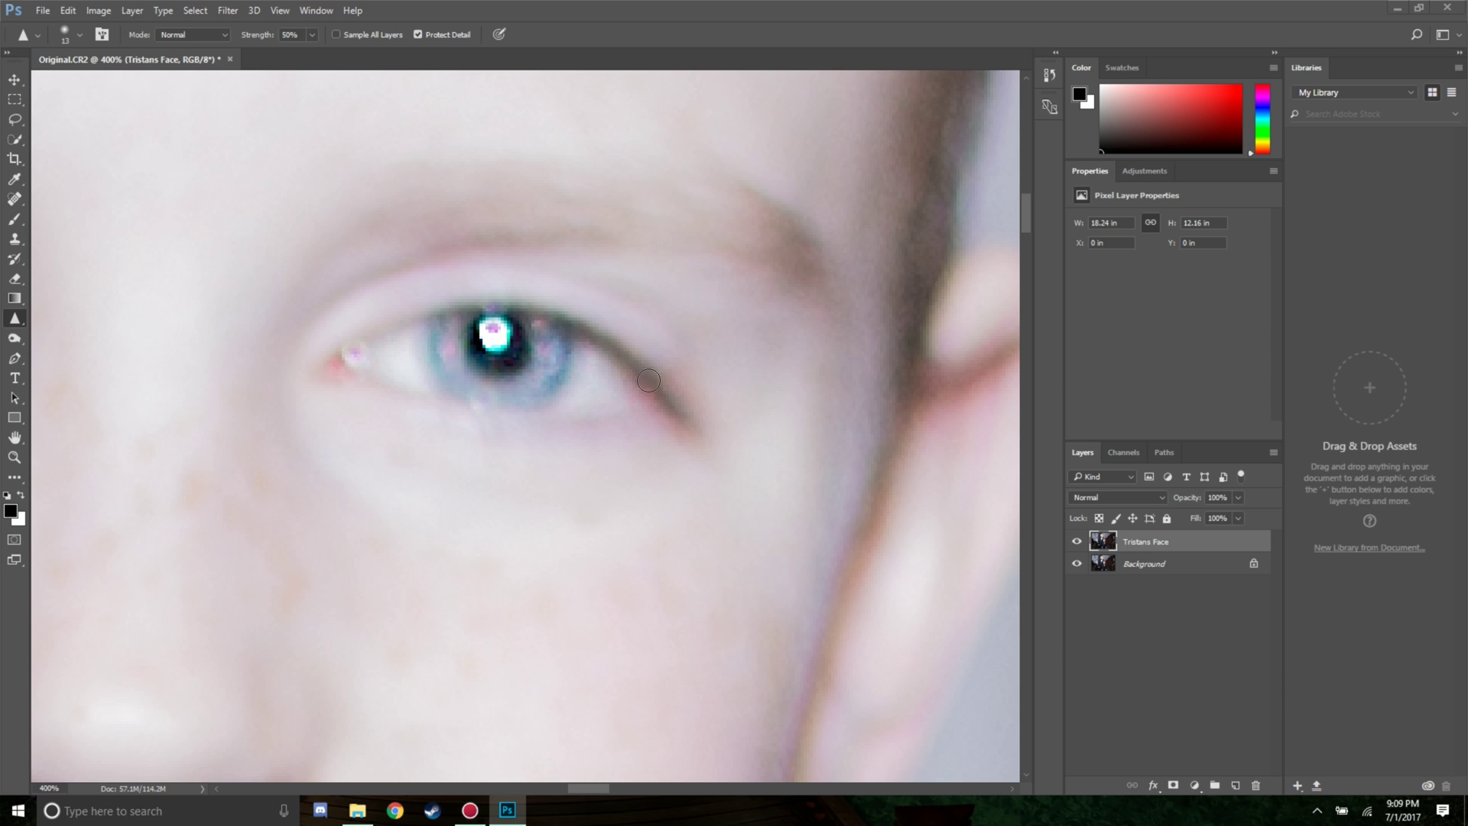
key("ctrl+z")
key("ctrl+z")
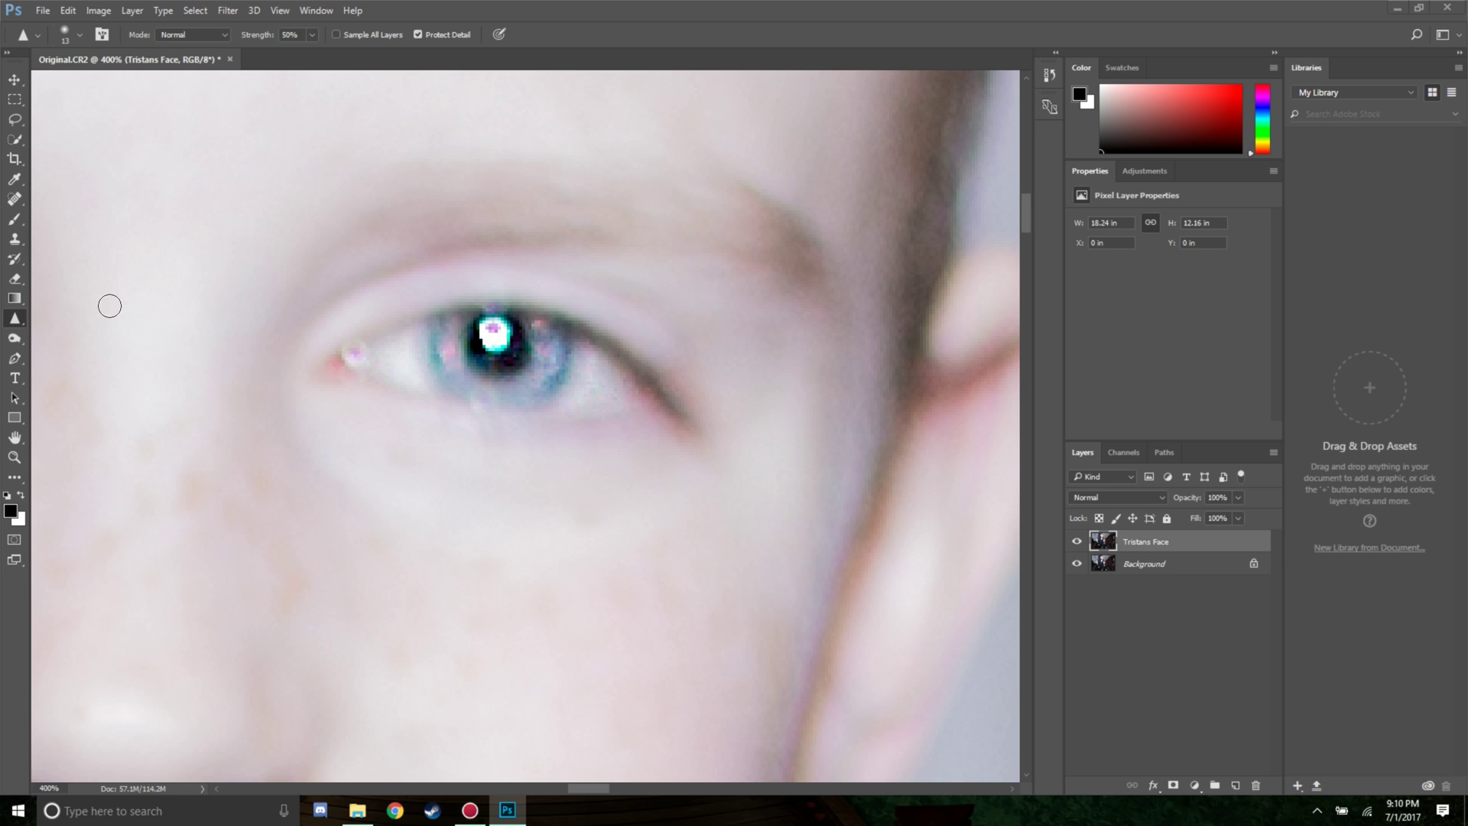
Step: Zoom out from the eye to 50% and pan across both boys' faces
left_click(14, 456)
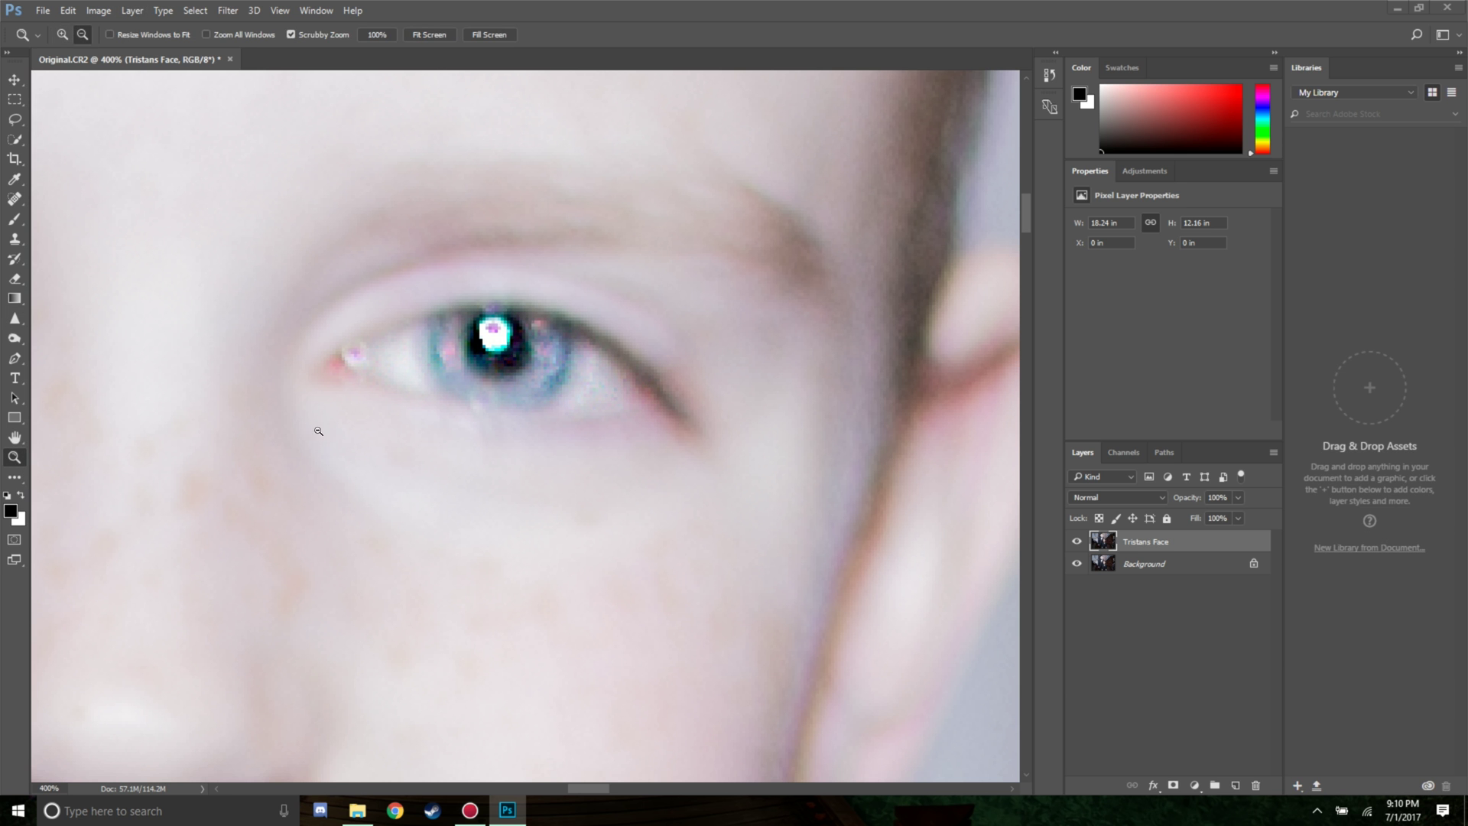
left_click_drag(290, 393, 248, 467)
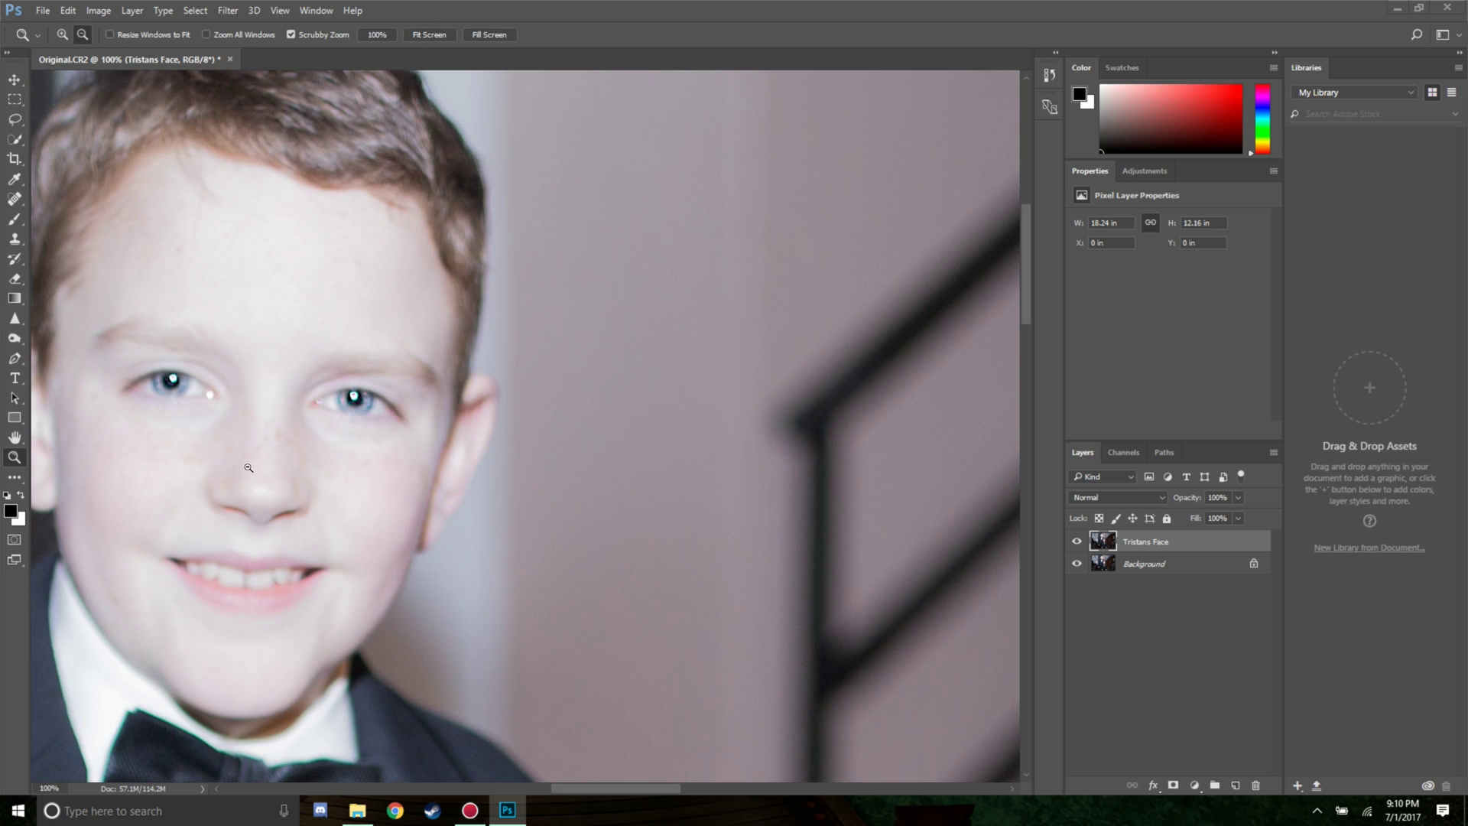
left_click(222, 455, "alt")
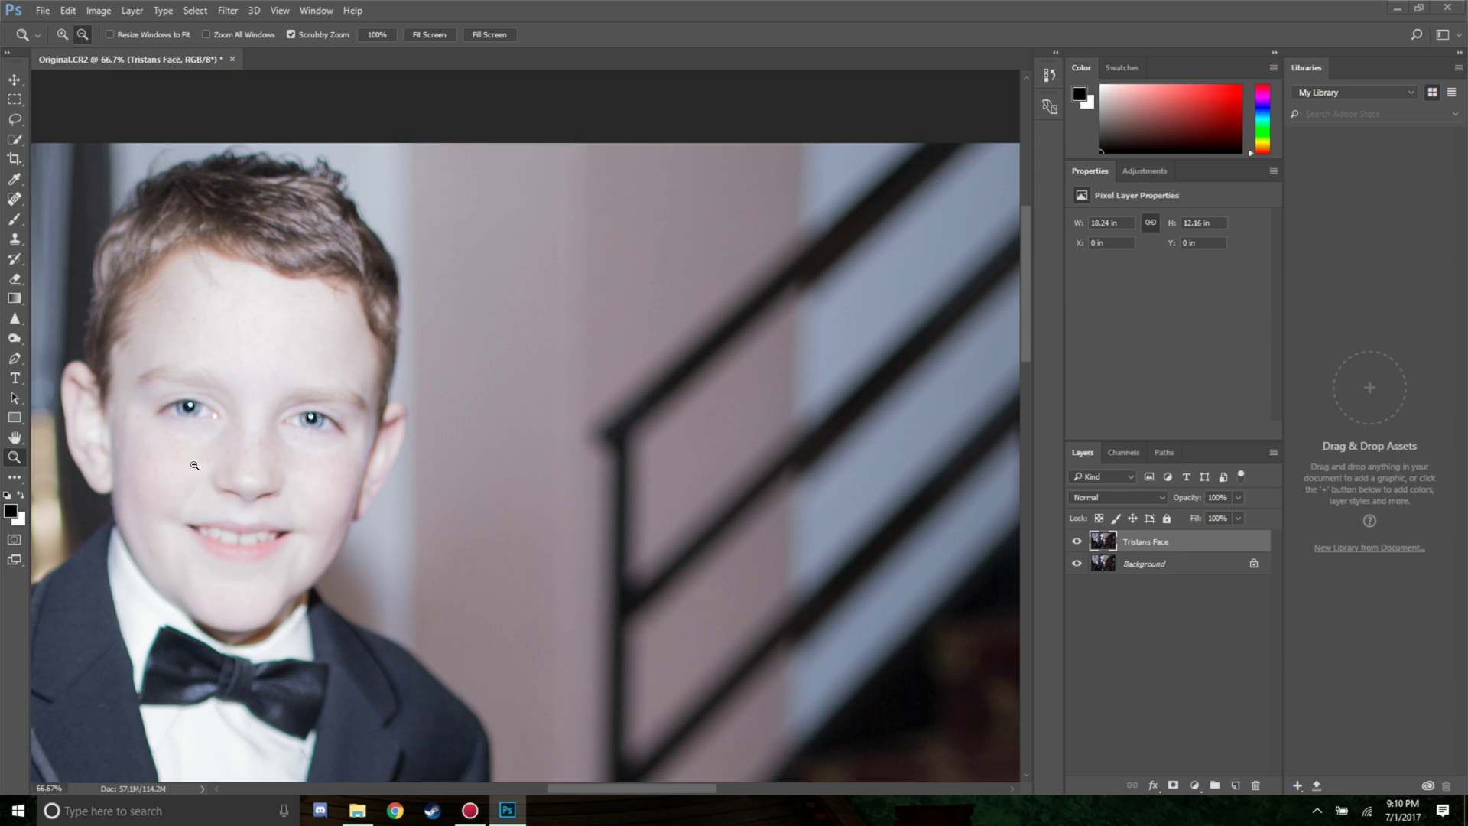
left_click(194, 465, "alt")
left_click_drag(323, 451, 588, 369)
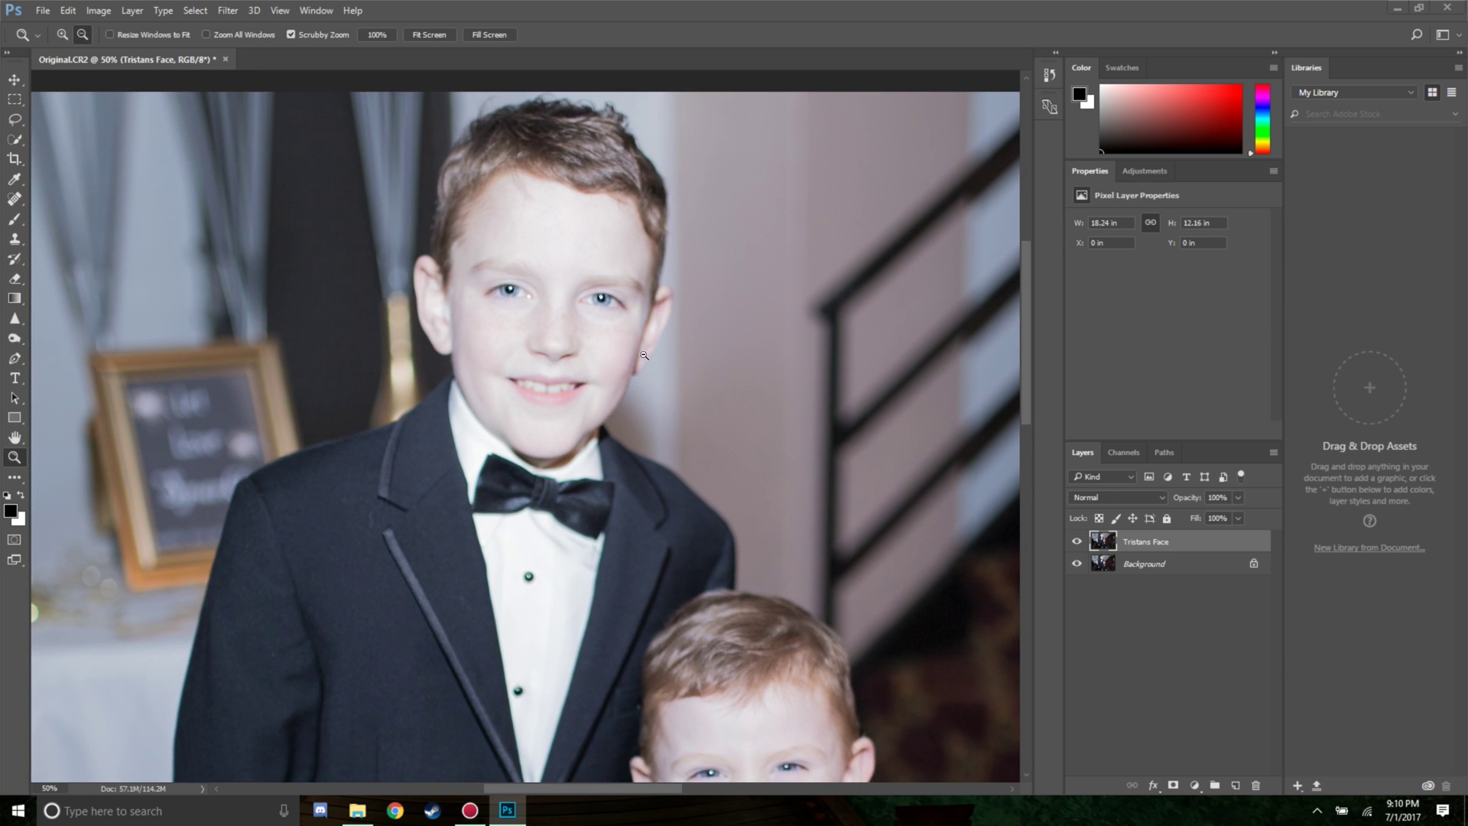
left_click_drag(497, 685, 459, 685)
scroll(675, 624, "down", 5)
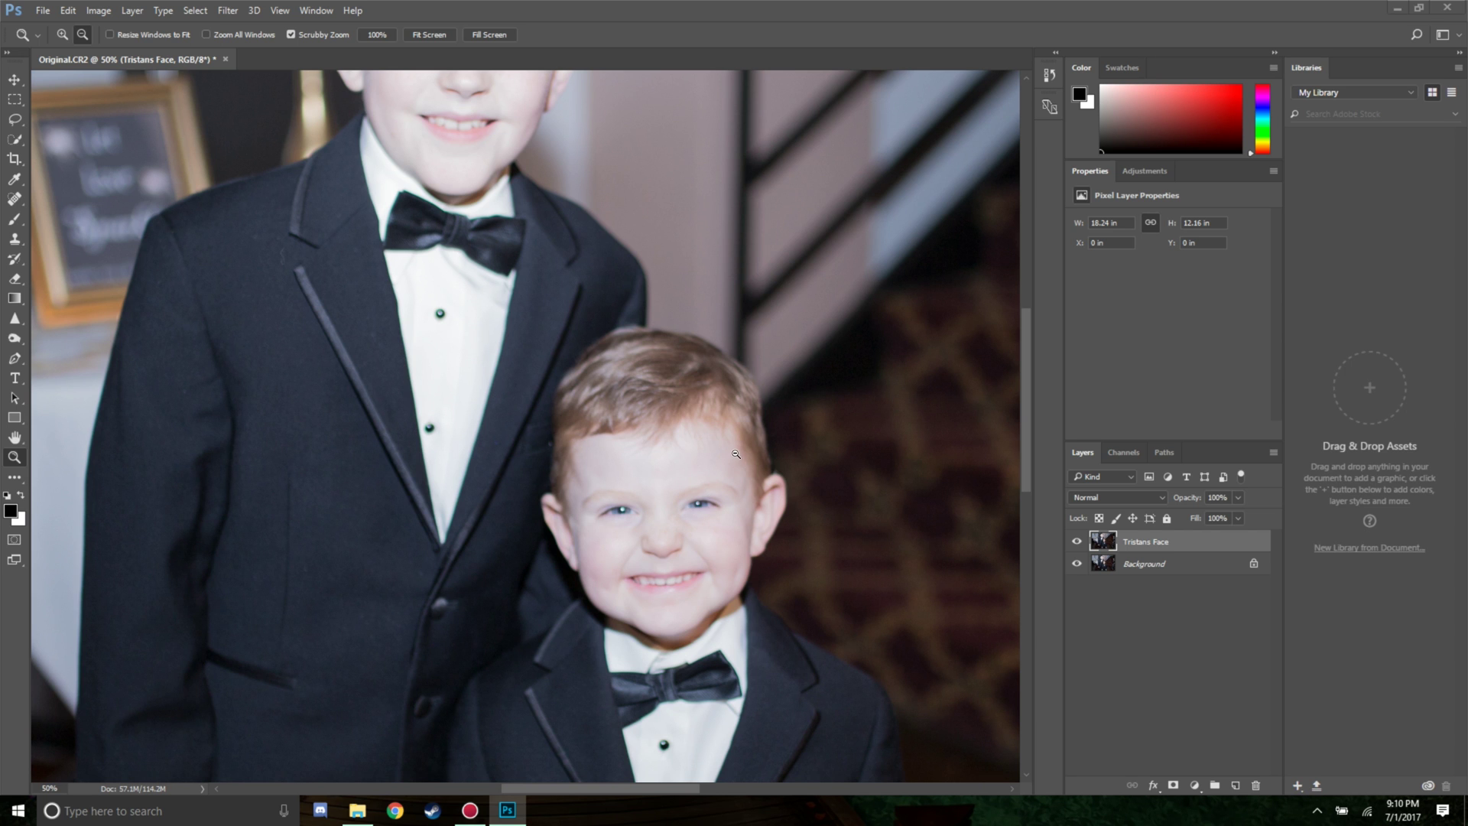
left_click_drag(444, 302, 681, 692)
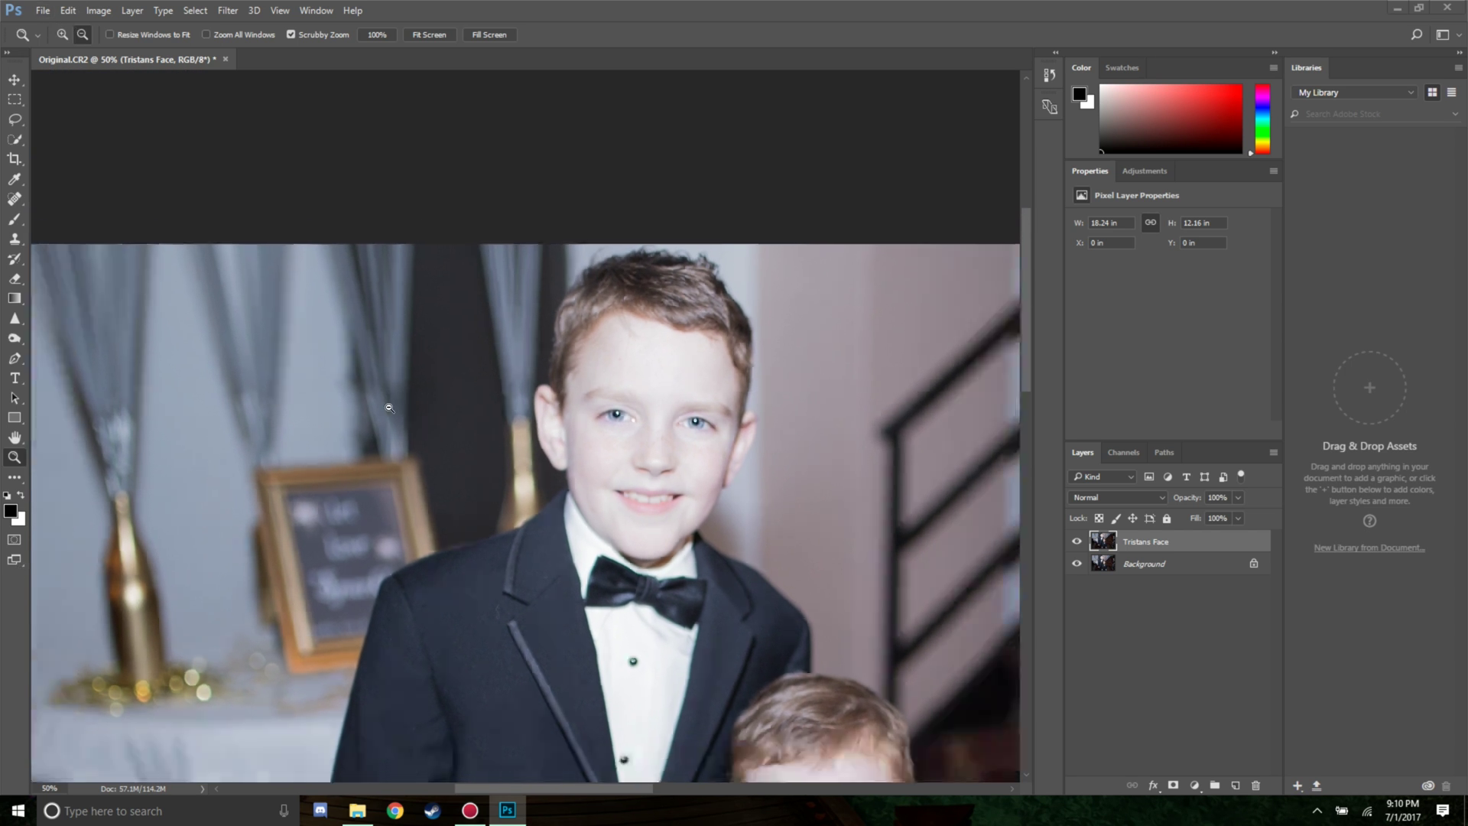
key("ctrl+minus")
key("ctrl+minus")
Step: Zoom out to 16.7% to fit the whole photo, briefly selecting the Dodge tool
left_click(461, 355, "alt")
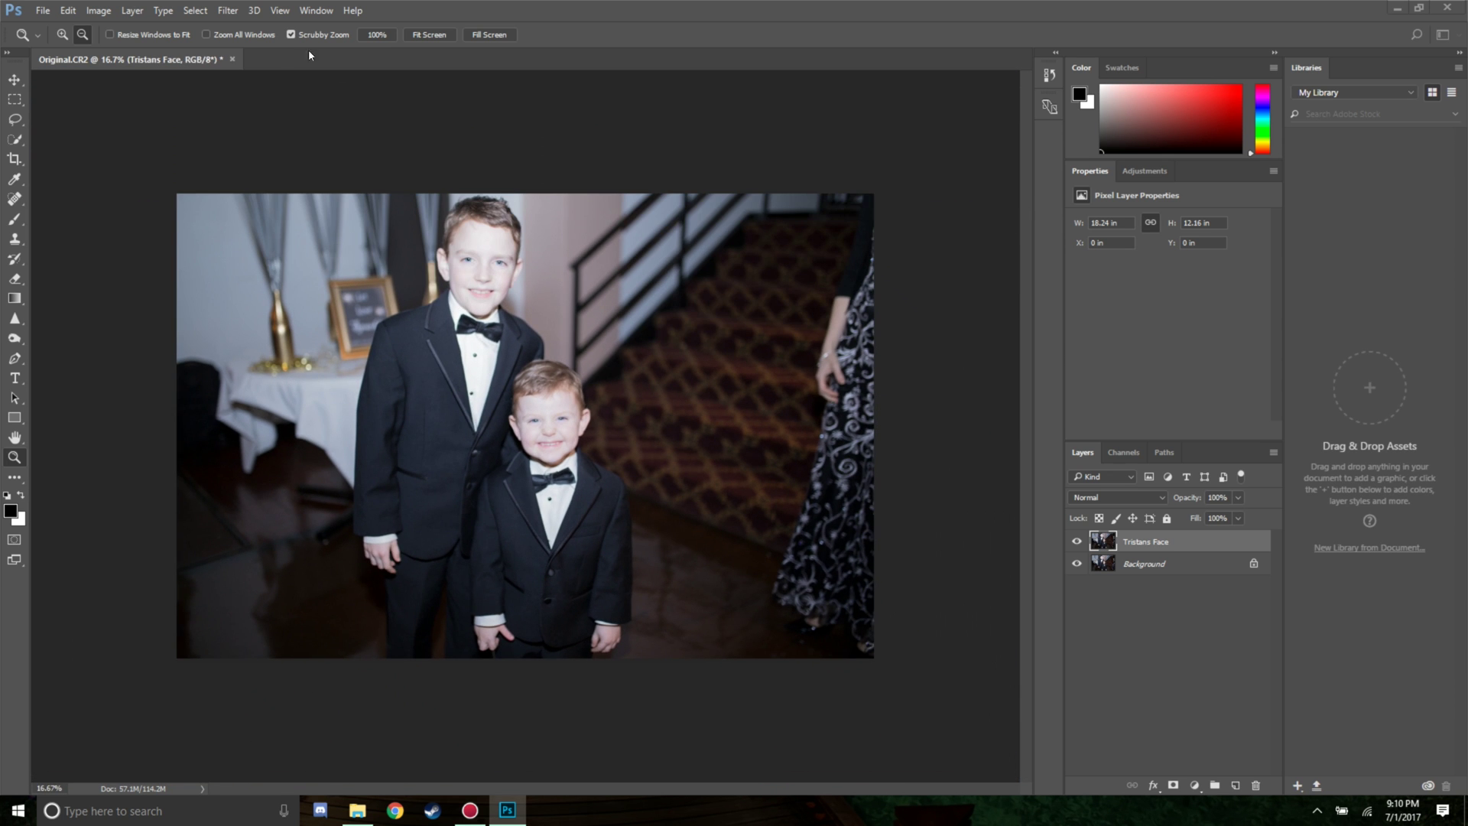
left_click(14, 338)
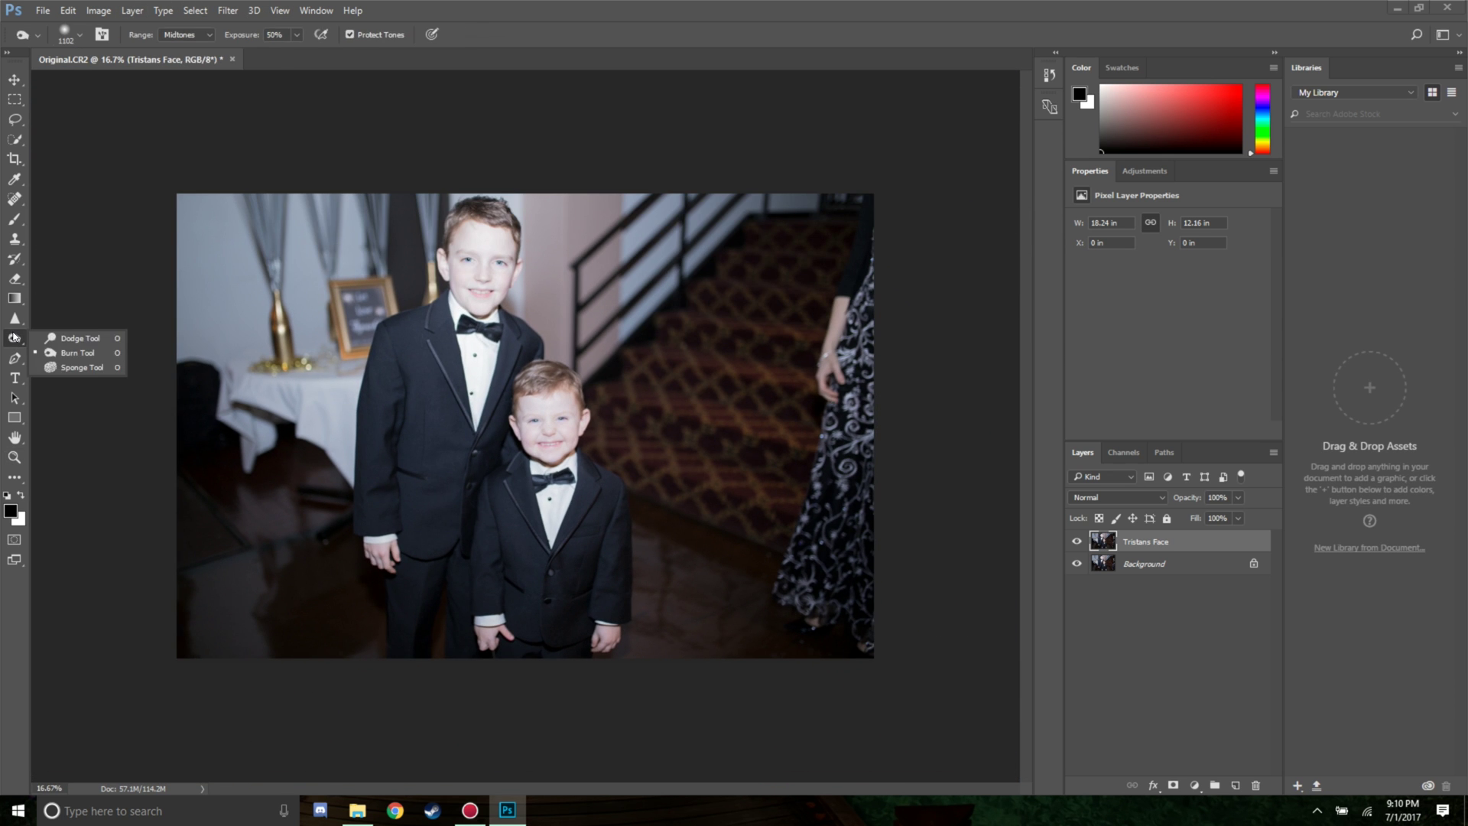
left_click(58, 338)
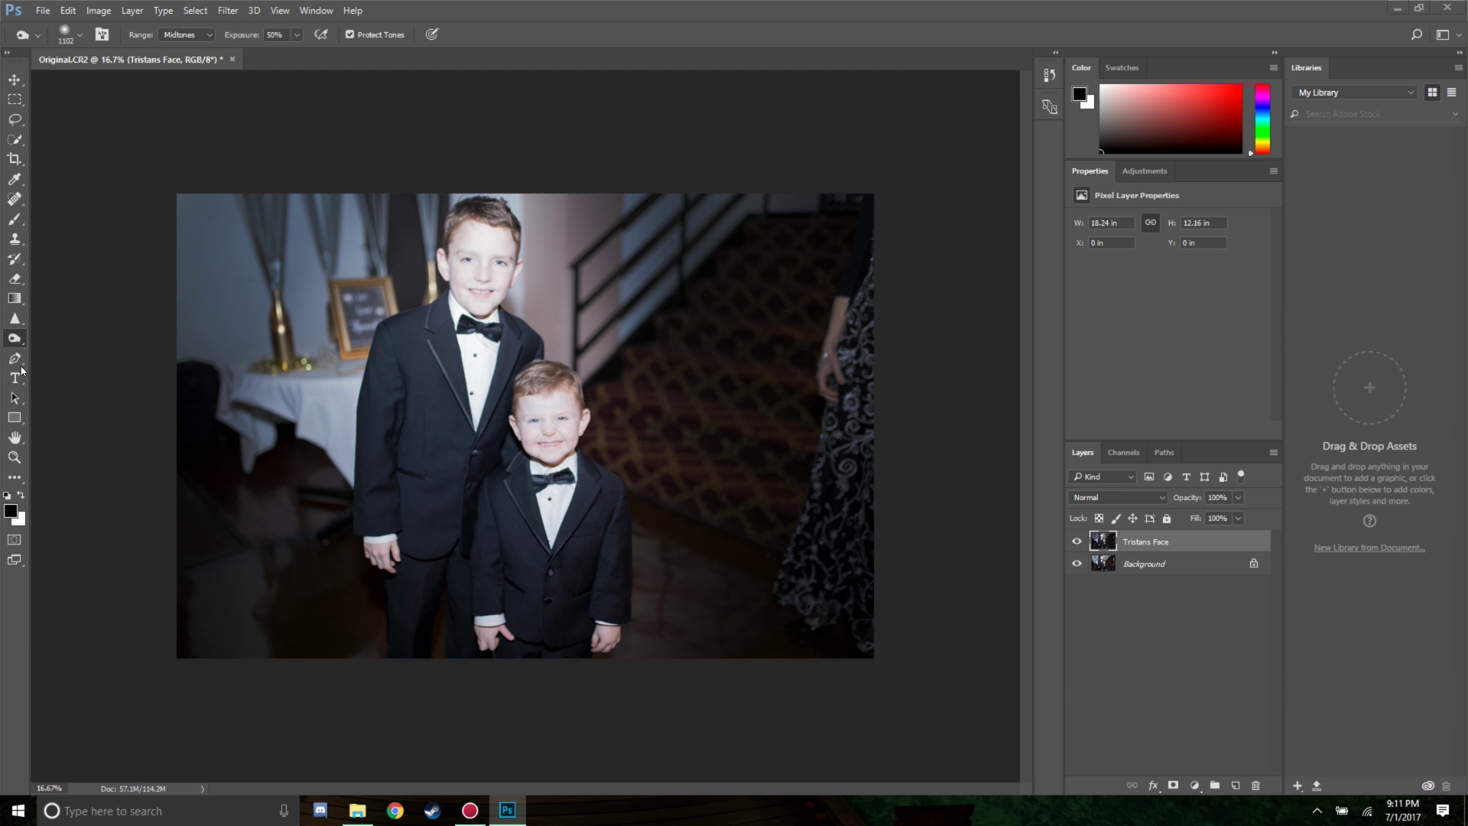
left_click(14, 457)
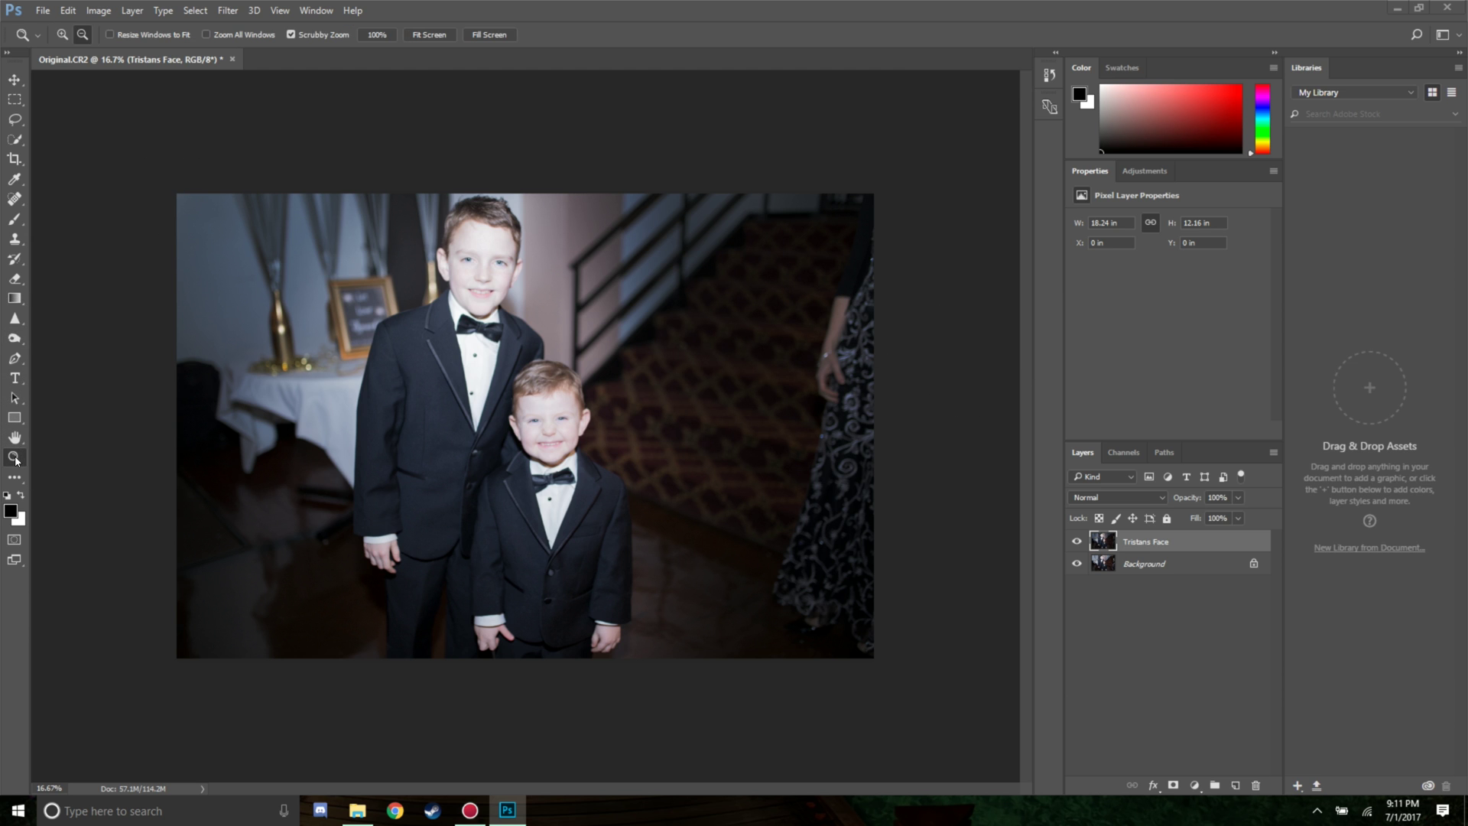
Step: Zoom in on the younger boy's face
left_click(559, 418, "alt")
left_click(61, 34)
left_click(543, 412)
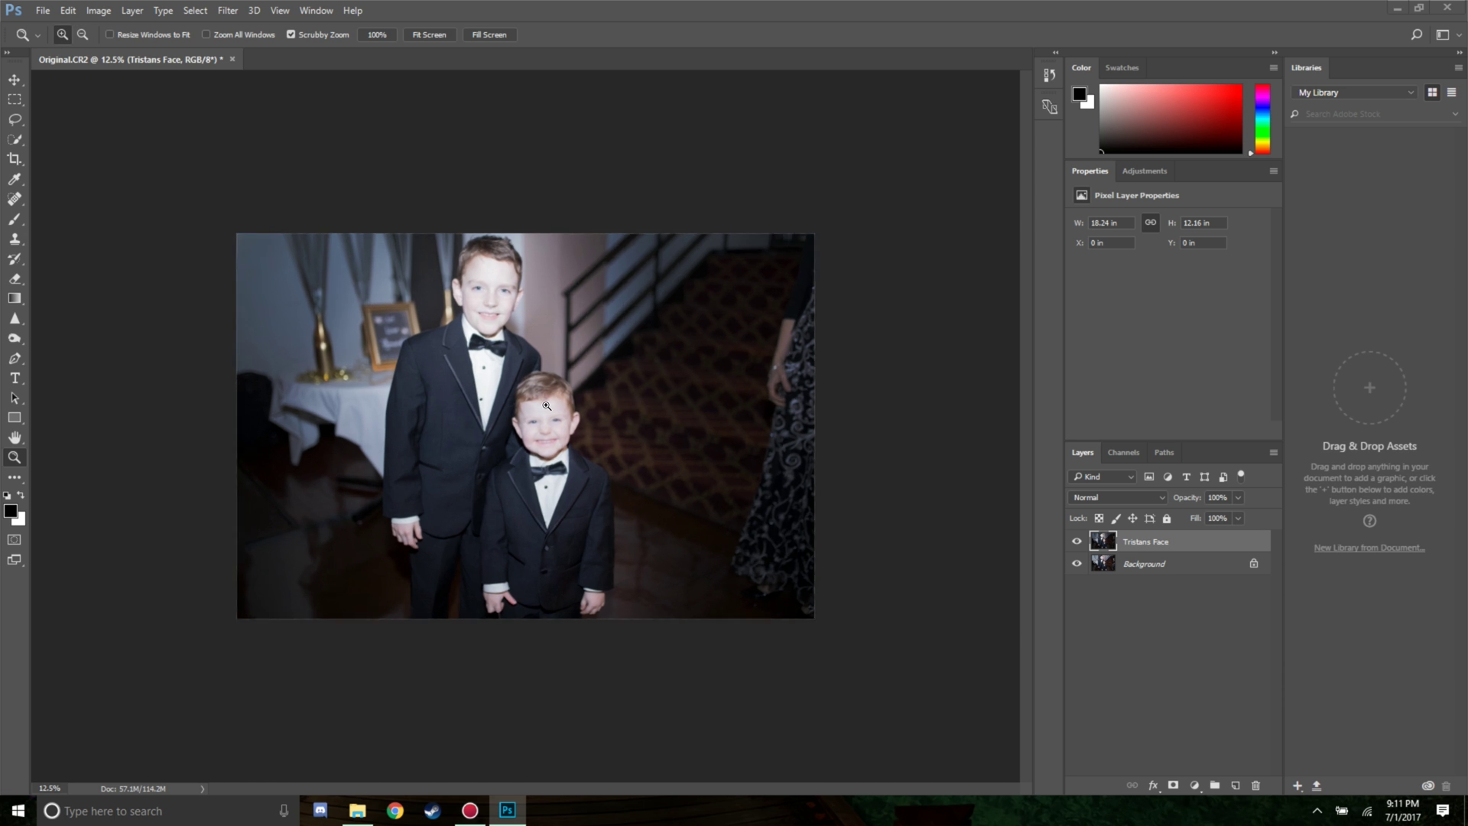
left_click(543, 412)
left_click(543, 411)
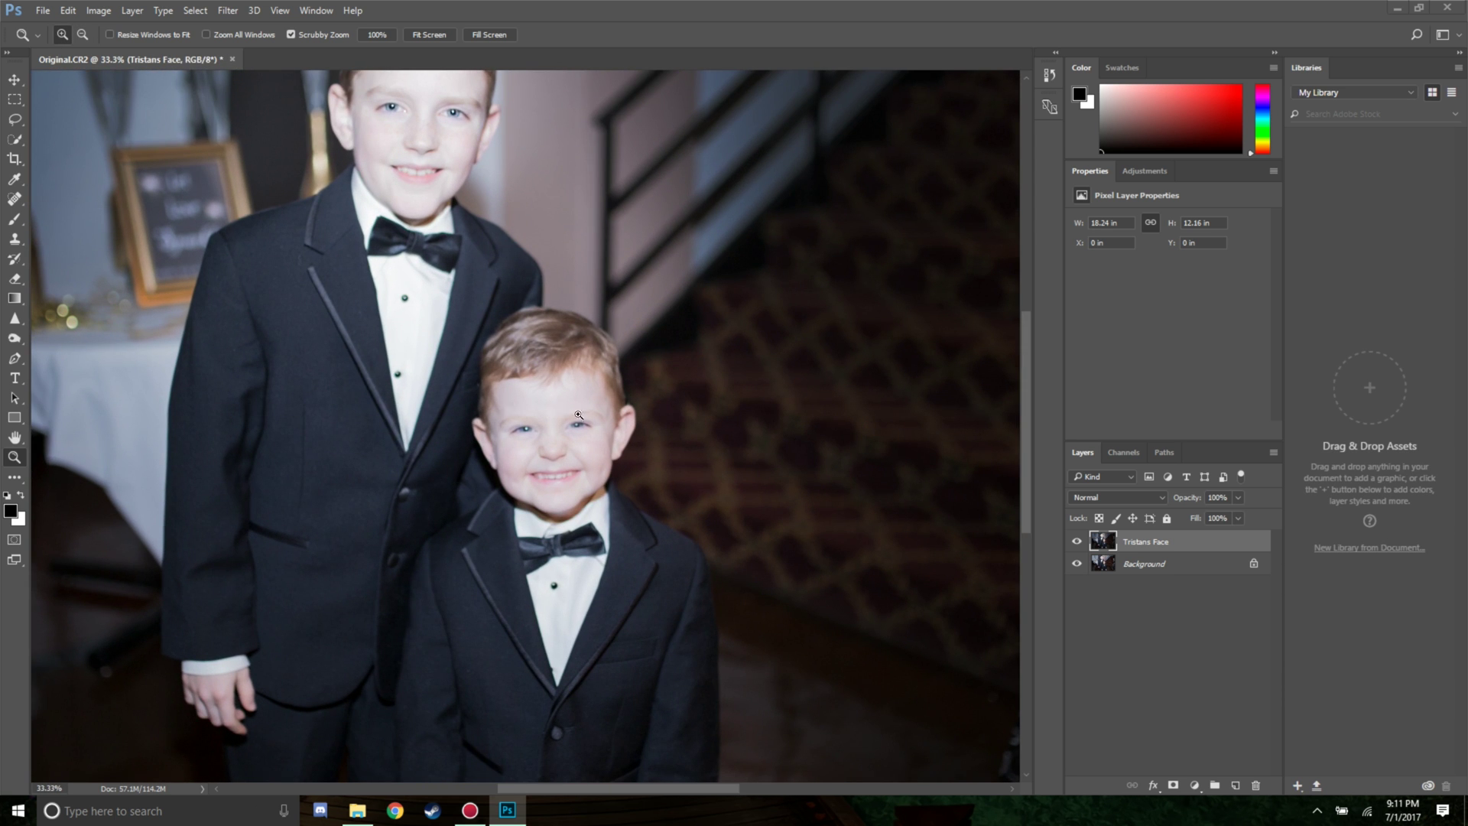
left_click(578, 414)
left_click(578, 414)
Step: Duplicate Background as 'Rennys face', move it to the top, and hide Tristans Face
right_click(1147, 564)
left_click(1181, 579)
key("Return")
key("s")
key("f")
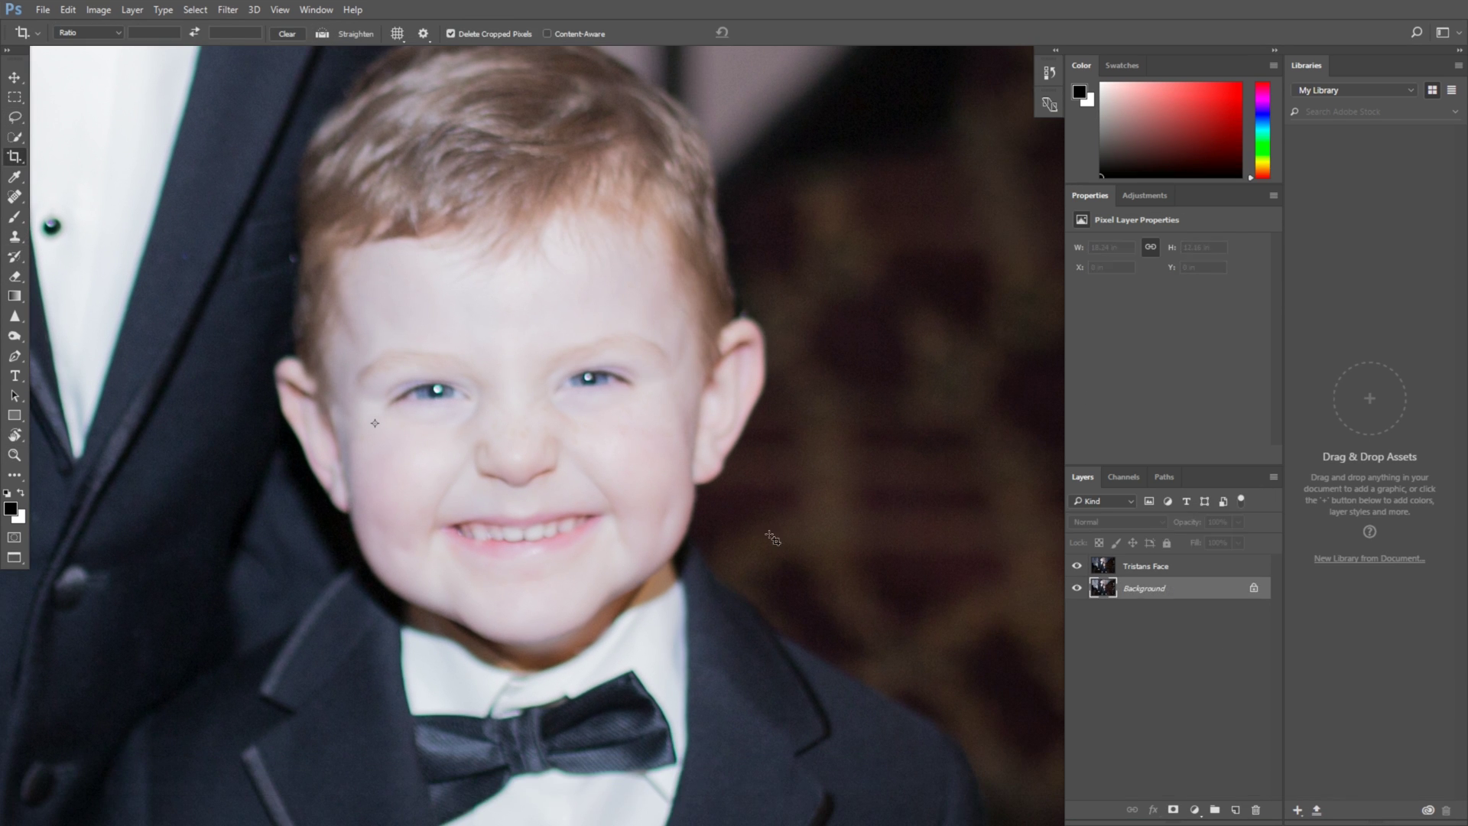
right_click(1147, 588)
left_click(1254, 409)
type("Rennys face")
key("Return")
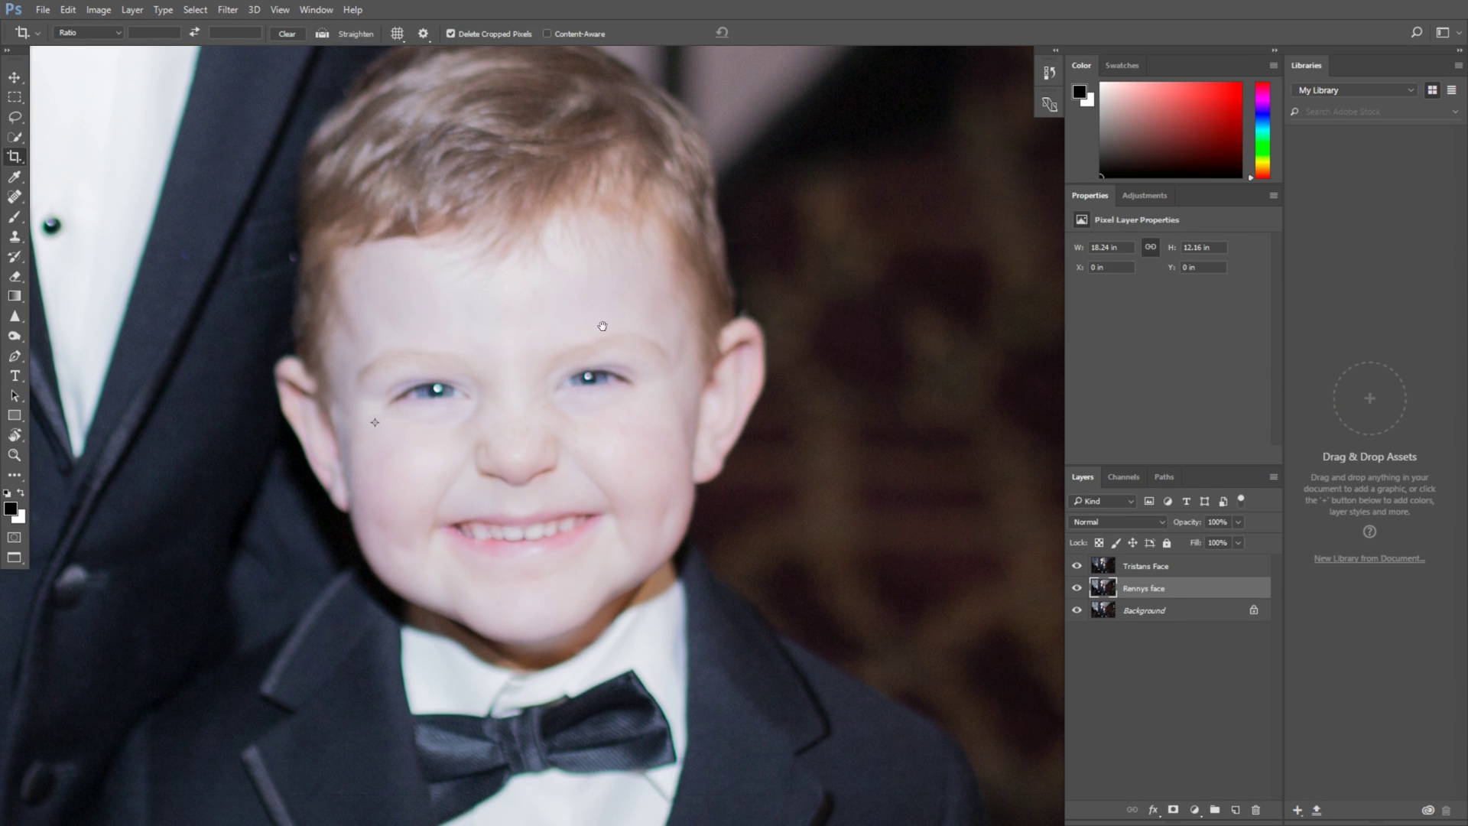
left_click_drag(602, 326, 708, 292)
left_click(1076, 566)
Step: Lasso the younger boy's face and apply Smart Sharpen to it
key("l")
key("ctrl+bracketright")
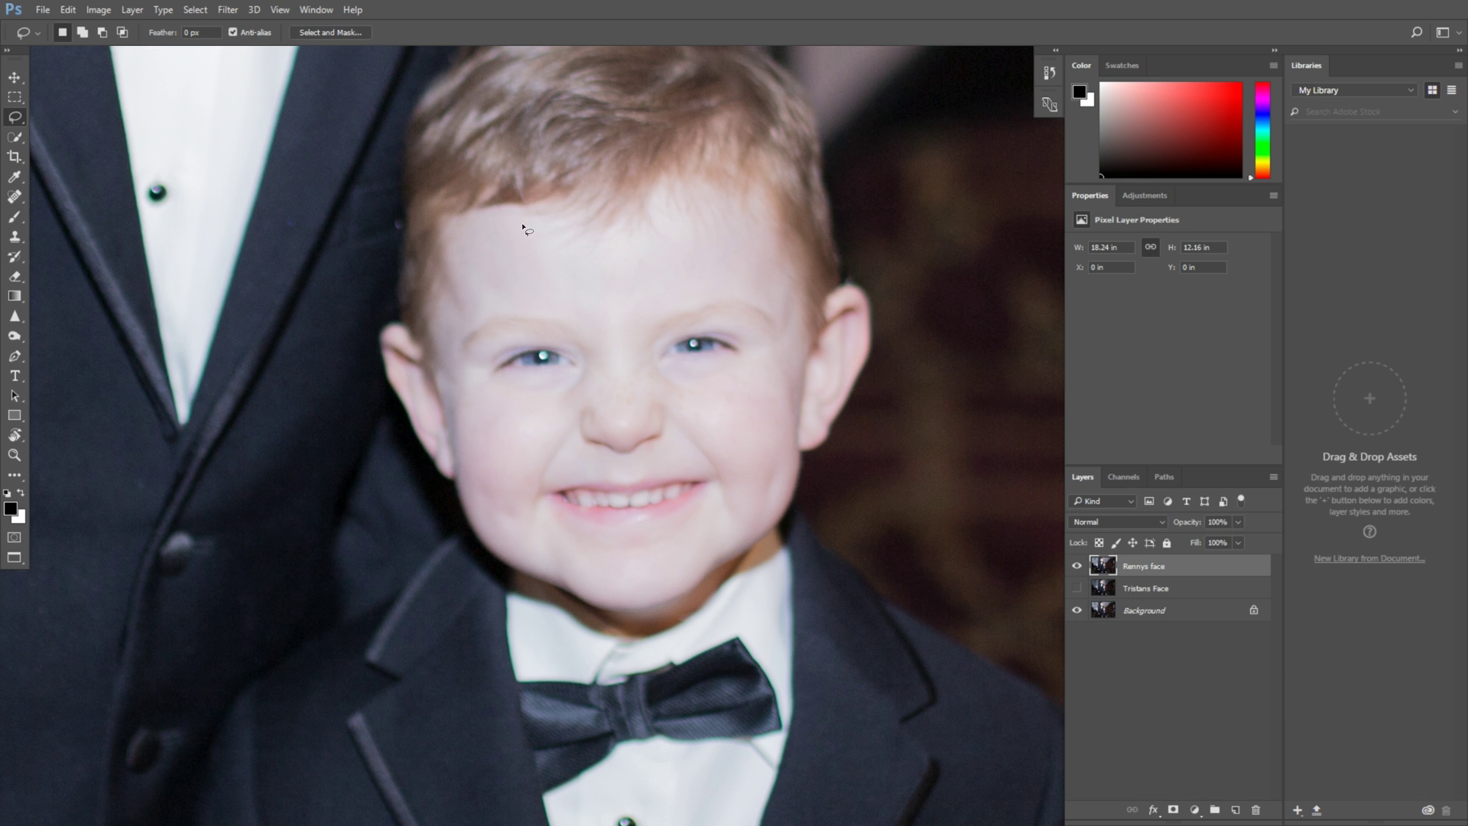
mouse_move(526, 229)
left_mouse_down()
mouse_move(773, 485)
mouse_move(757, 252)
left_mouse_up()
left_click(195, 9)
mouse_move(329, 262)
left_click(174, 294)
key("Return")
left_click(163, 9)
key("Escape")
Step: Deselect, zoom in, and brush-sharpen both of the younger boy's eyes
left_click(195, 9)
left_click(218, 36)
key("z")
left_click(562, 369)
left_click(562, 369)
left_click(15, 315)
mouse_move(535, 359)
left_mouse_down()
mouse_move(635, 355)
mouse_move(566, 348)
mouse_move(651, 368)
left_mouse_up()
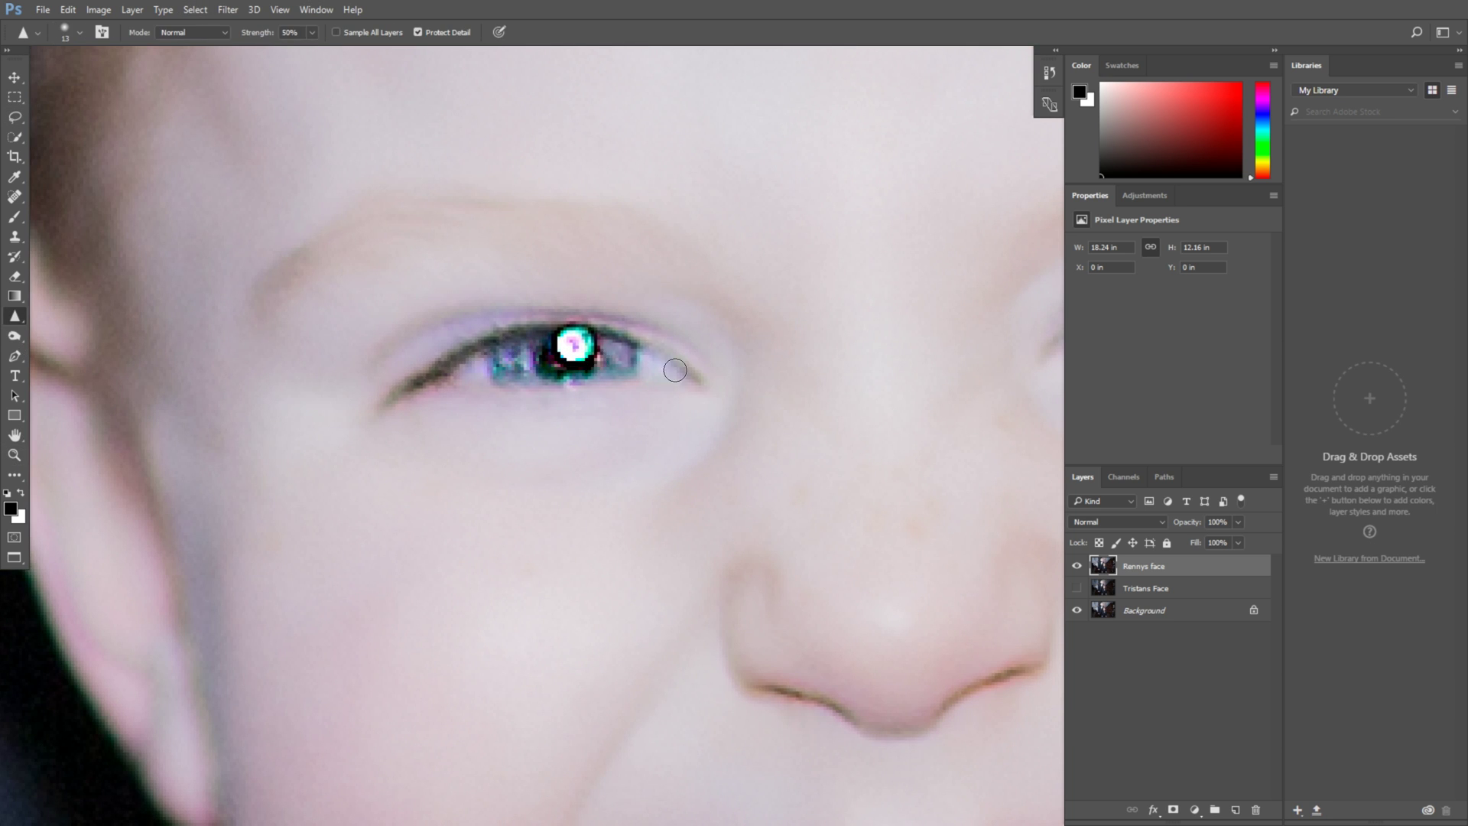
scroll(688, 348, "right", 5)
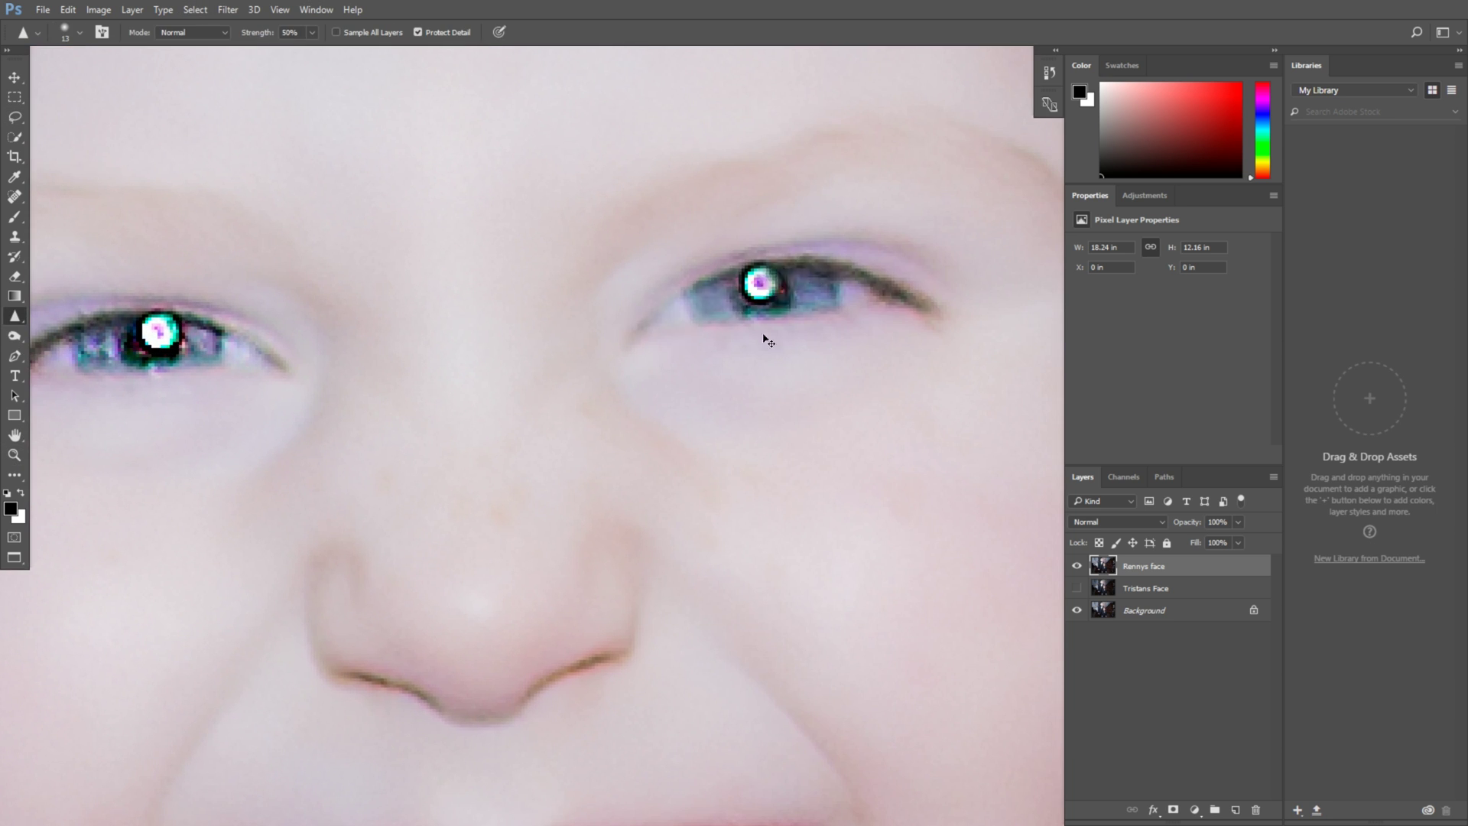
left_click_drag(910, 302, 707, 298)
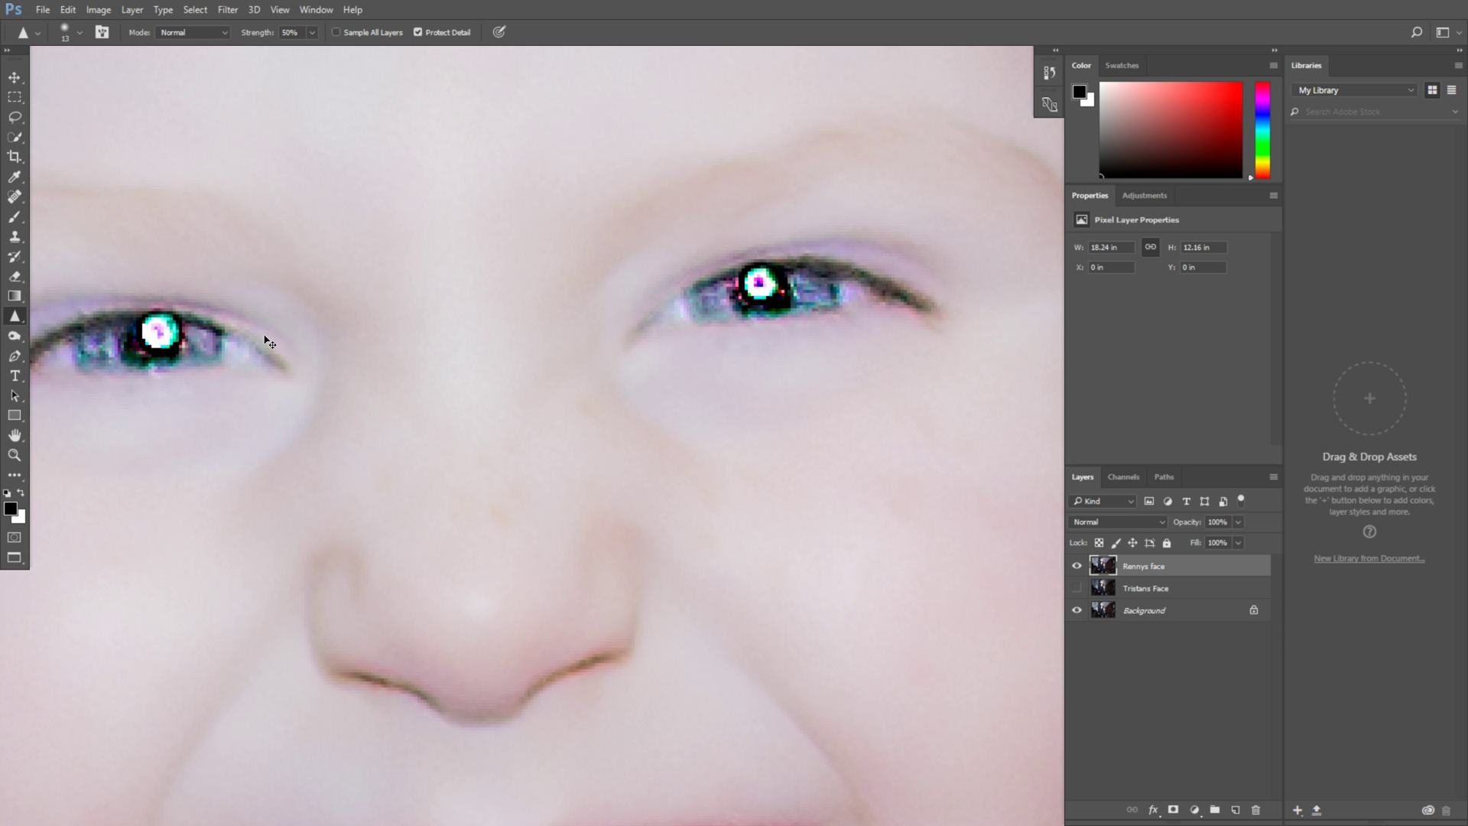
key("z")
scroll(454, 486, "down", 5)
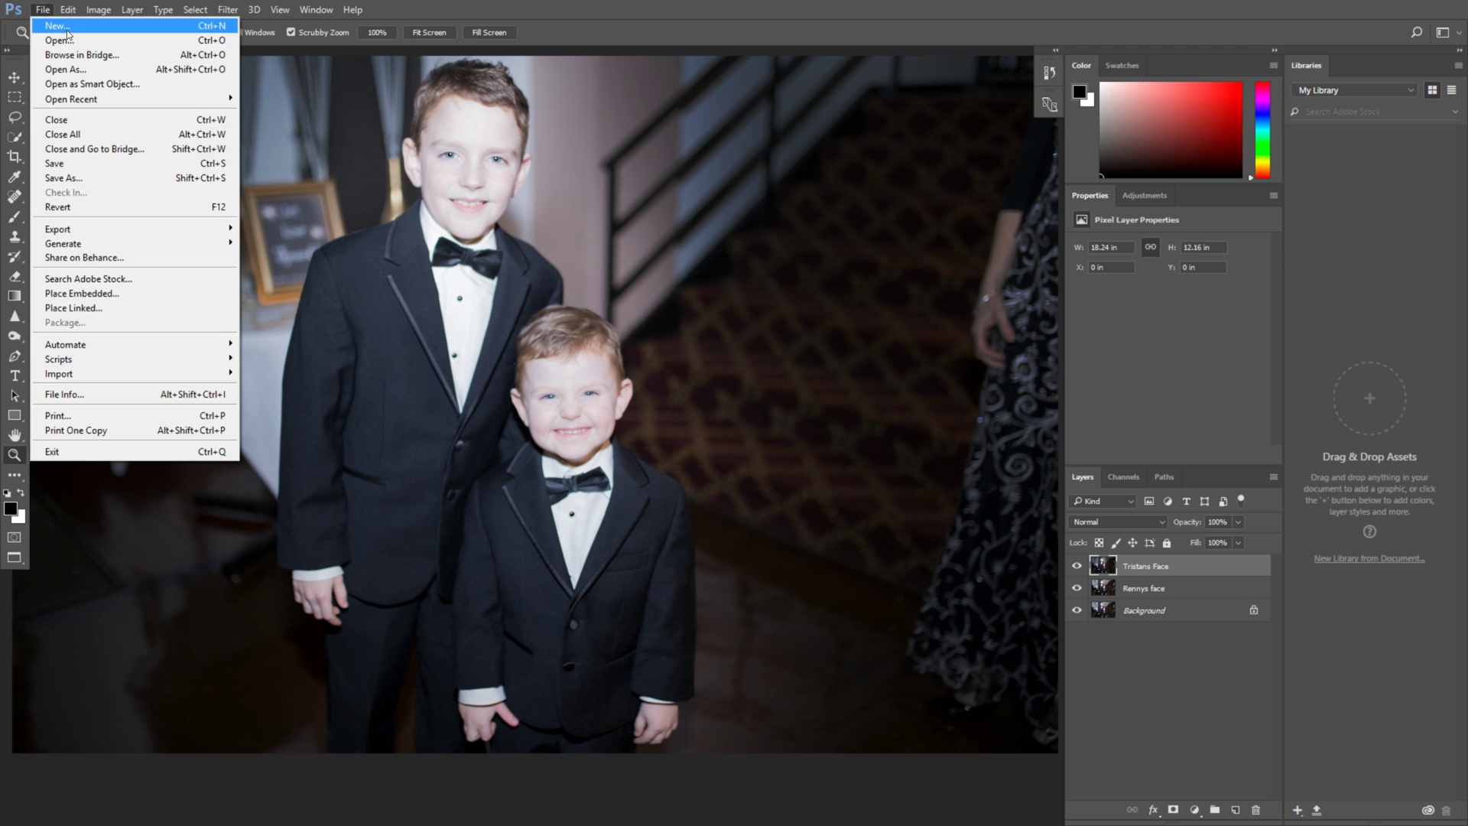
Step: Open the Original raw file and bring it through Camera Raw into Photoshop
left_click(61, 39)
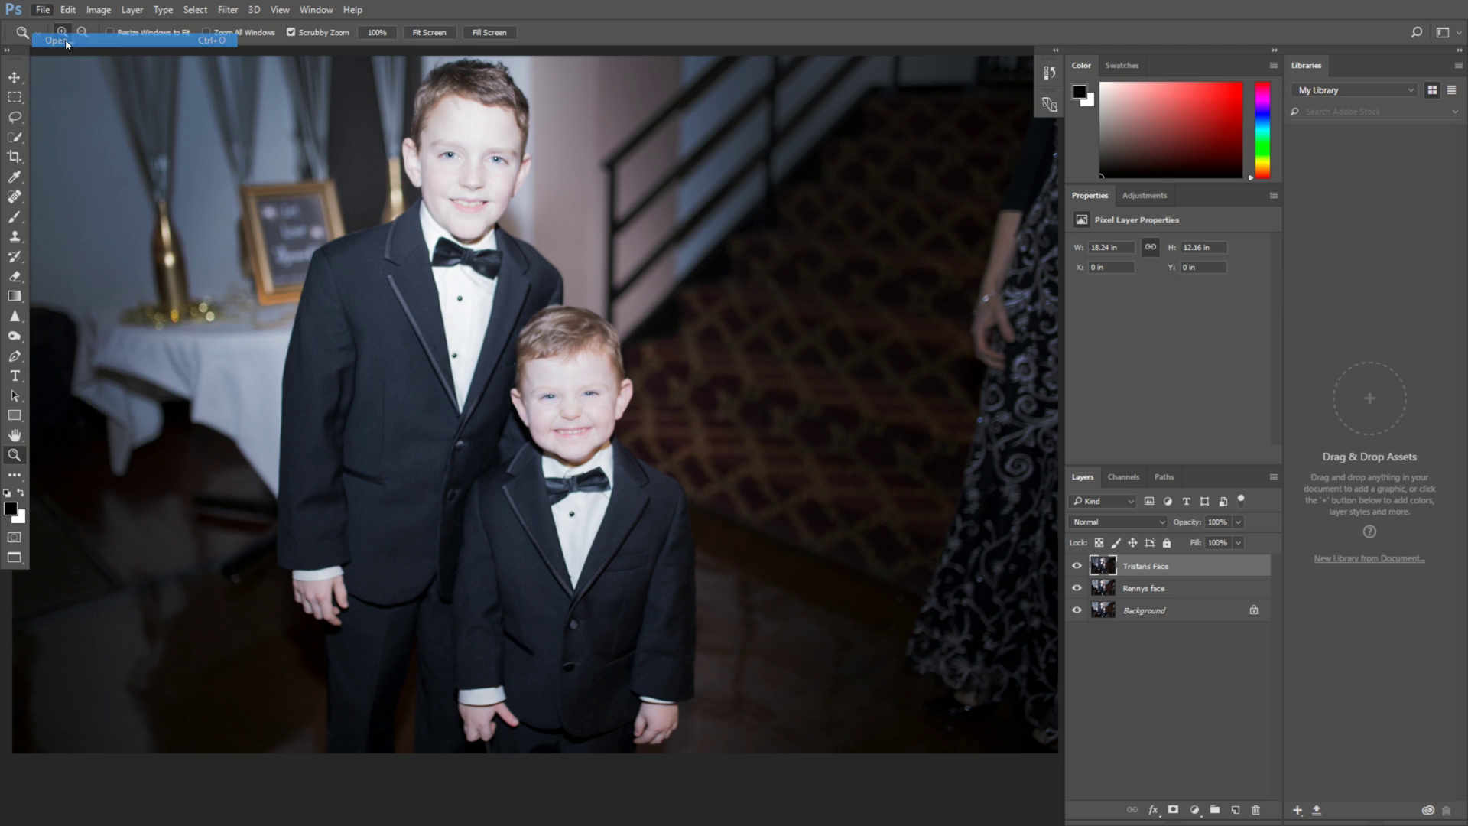
left_click(437, 119)
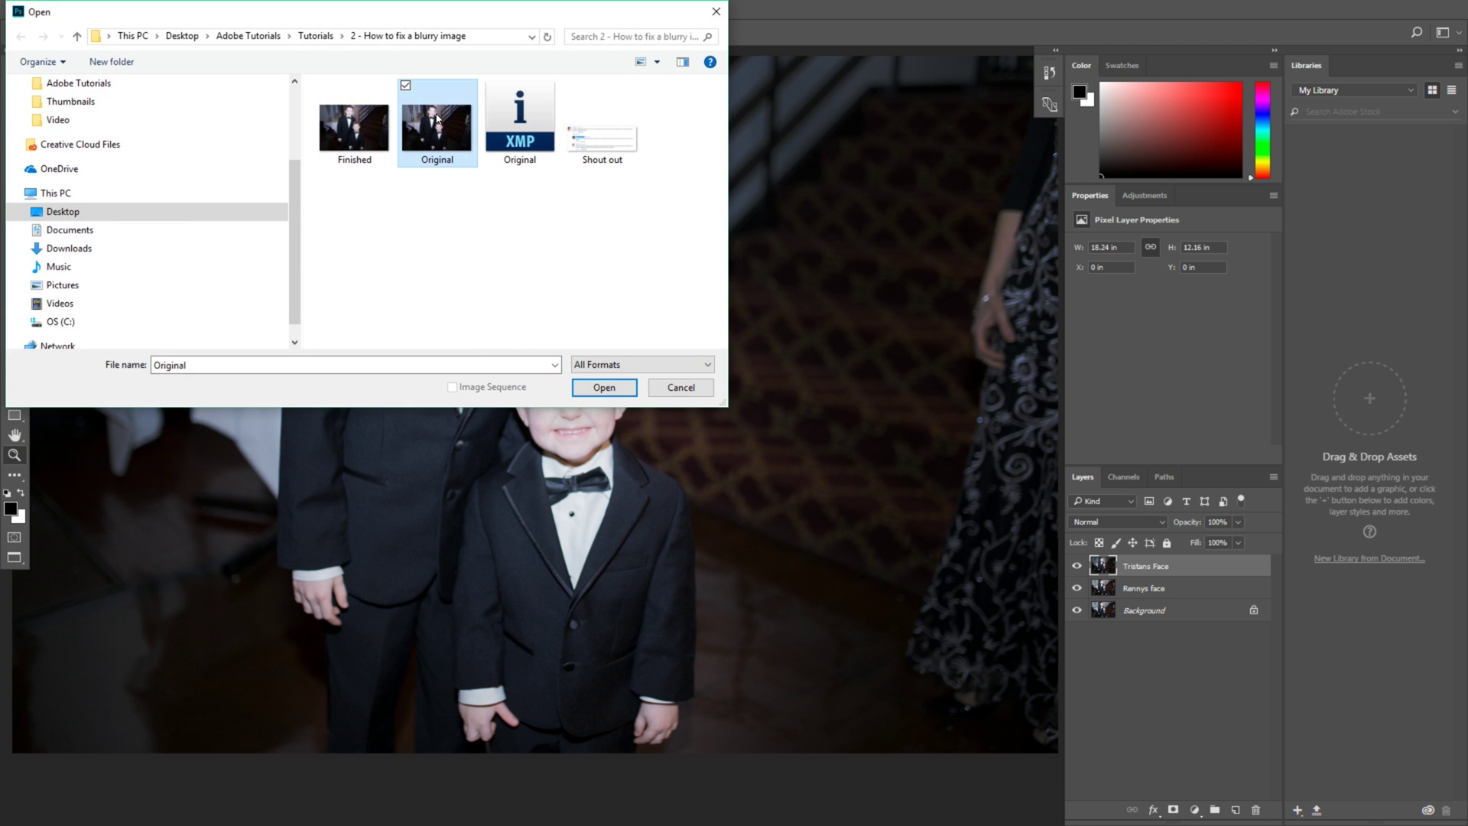
left_click(603, 387)
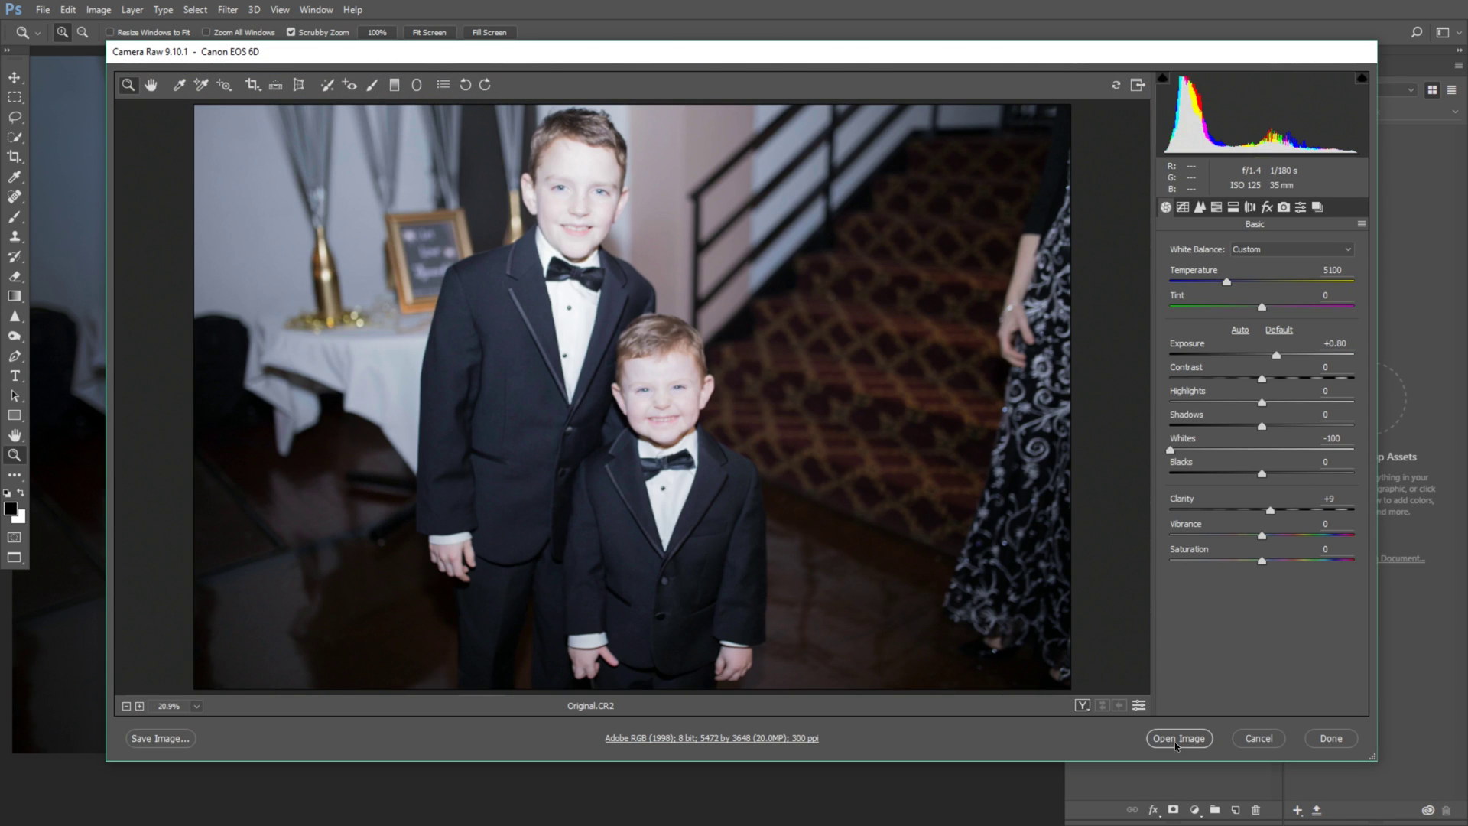
left_click(1179, 739)
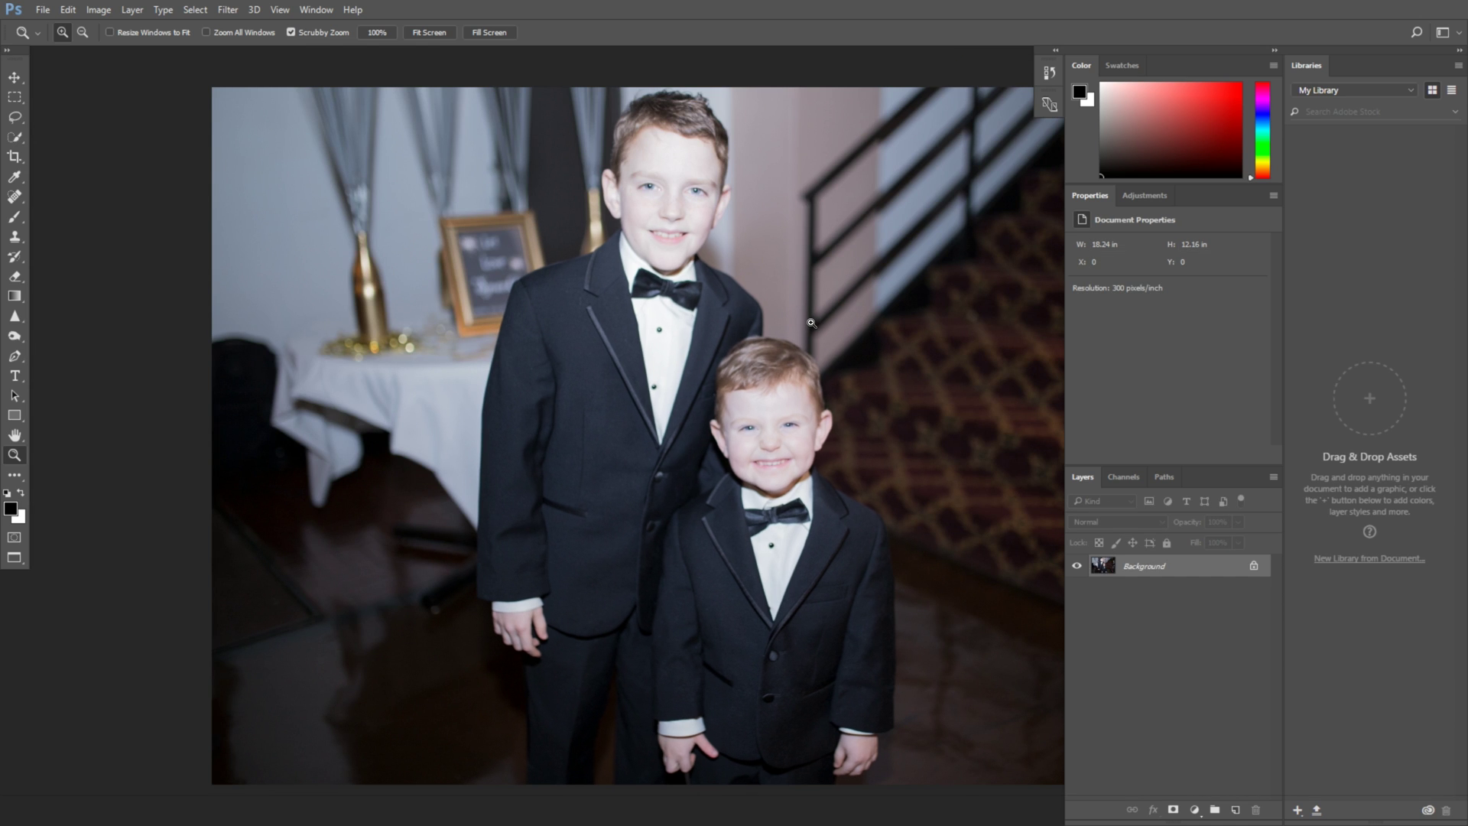
Step: Duplicate the Background layer as Background copy
left_click_drag(787, 386, 621, 386)
left_click_drag(708, 400, 672, 400)
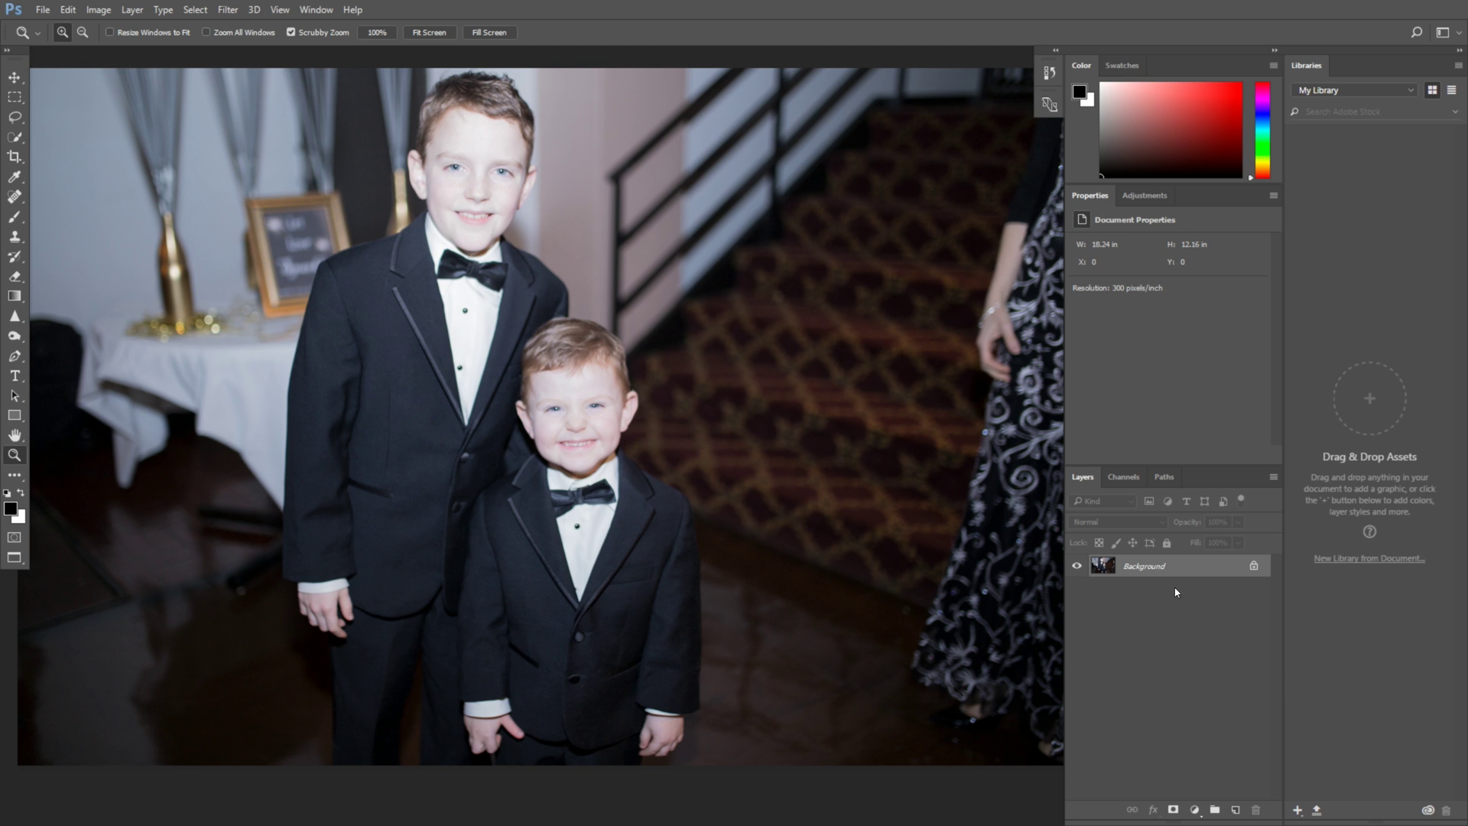
right_click(1163, 570)
left_click(1219, 601)
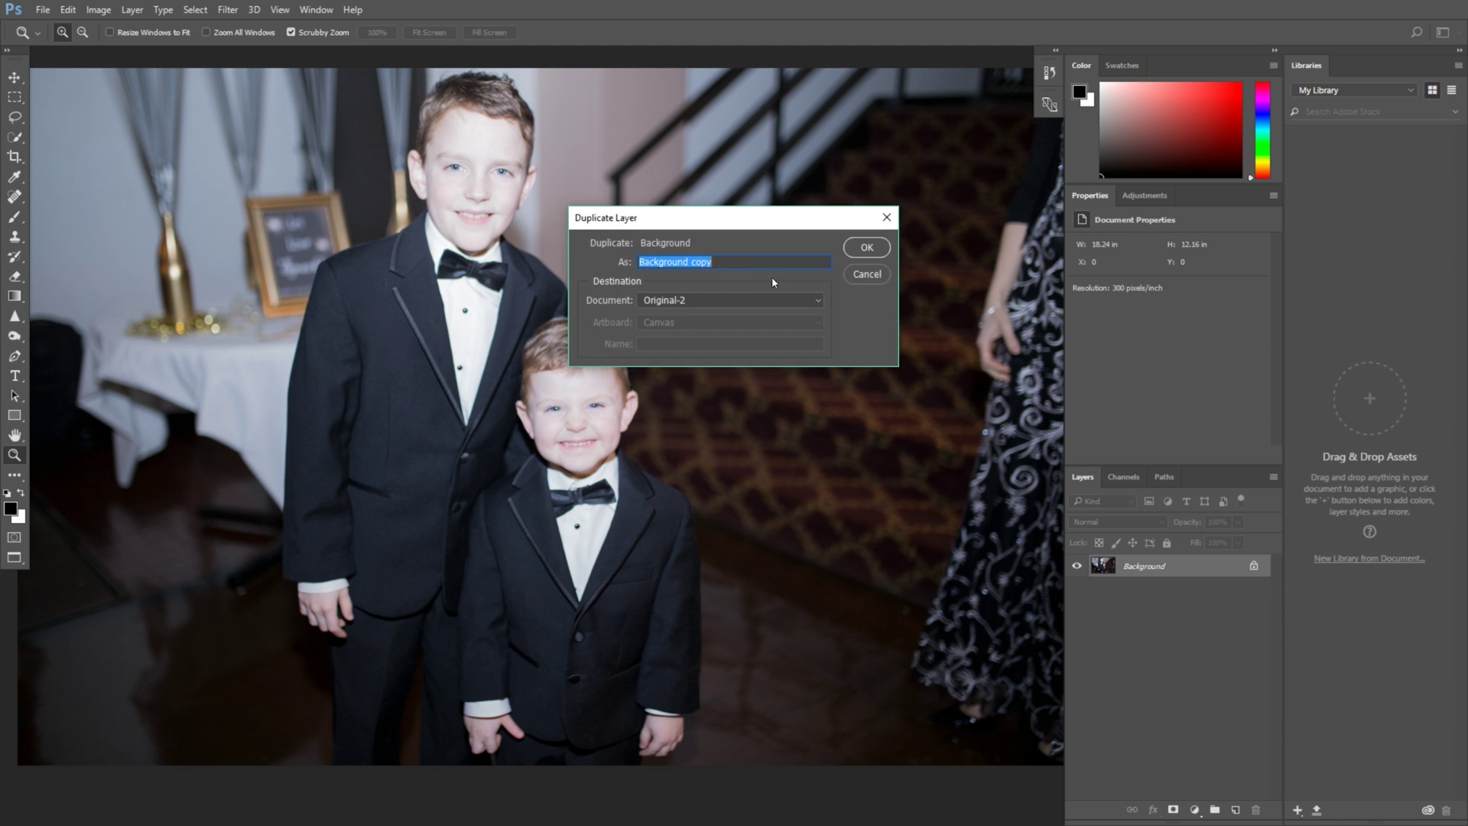
left_click(888, 247)
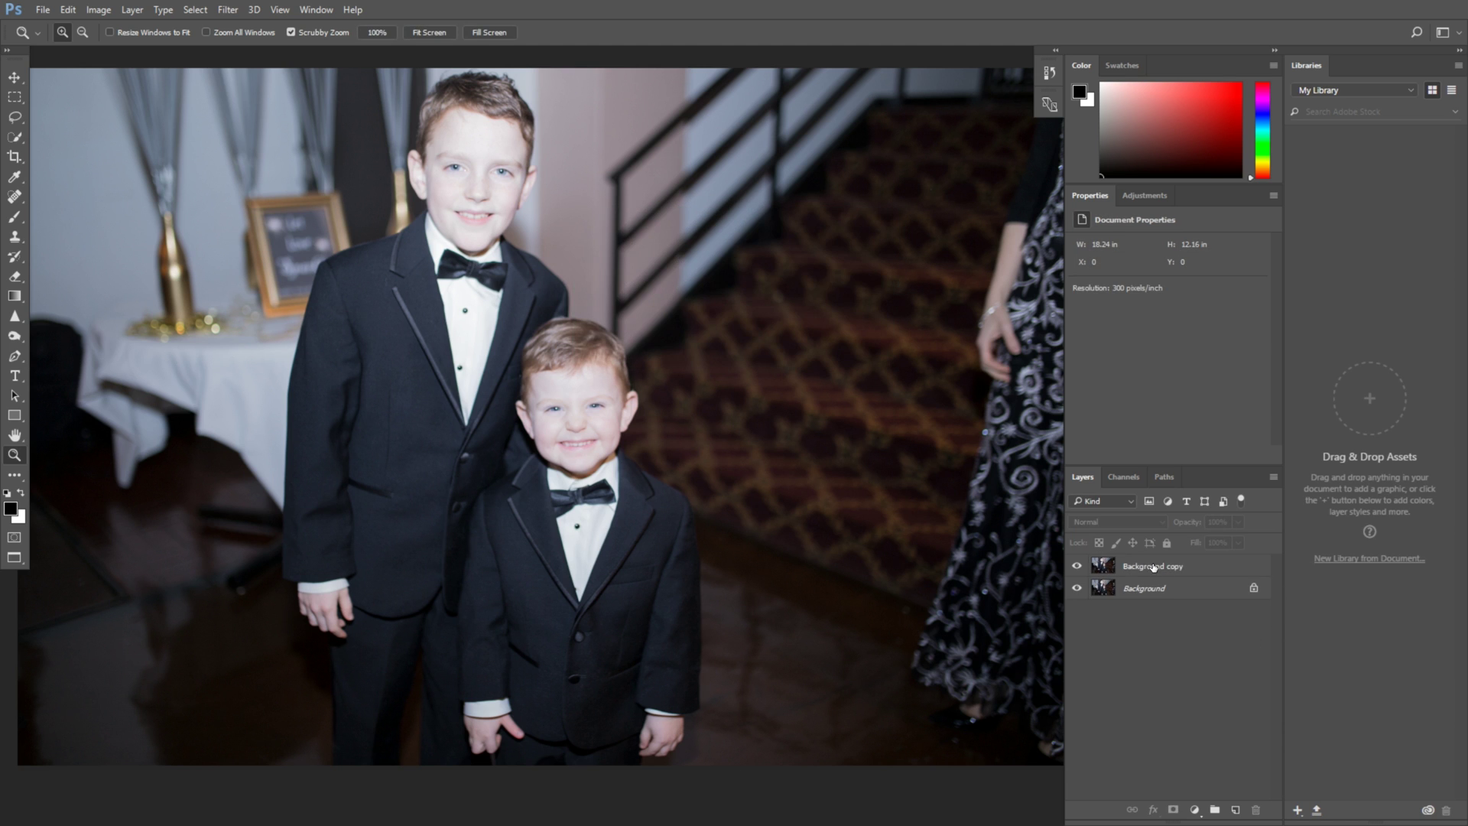
Step: Apply Filter > Other > High Pass to the copy with a 4.9 pixel radius
left_click(228, 10)
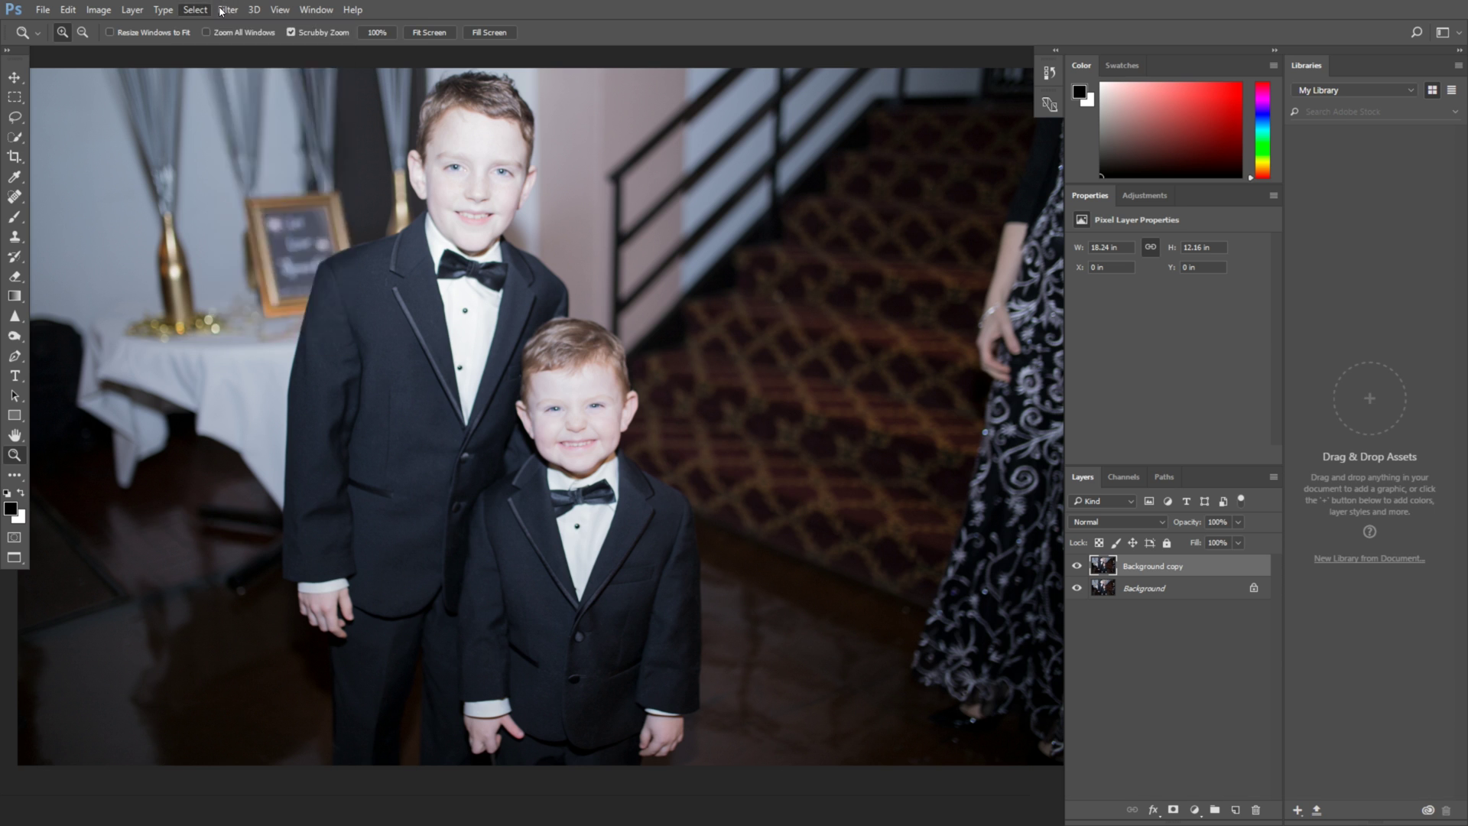
mouse_move(240, 309)
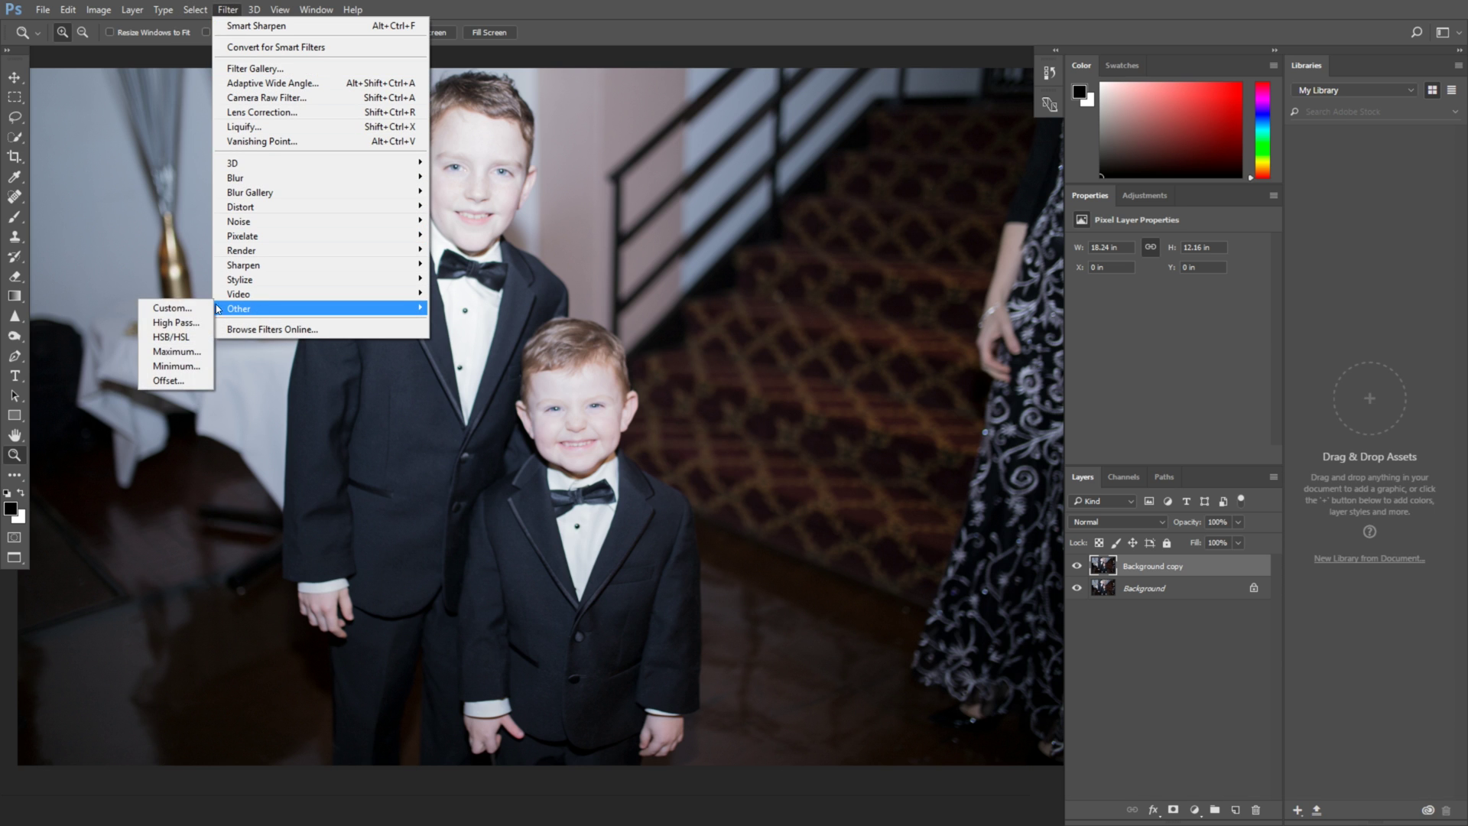
left_click(177, 322)
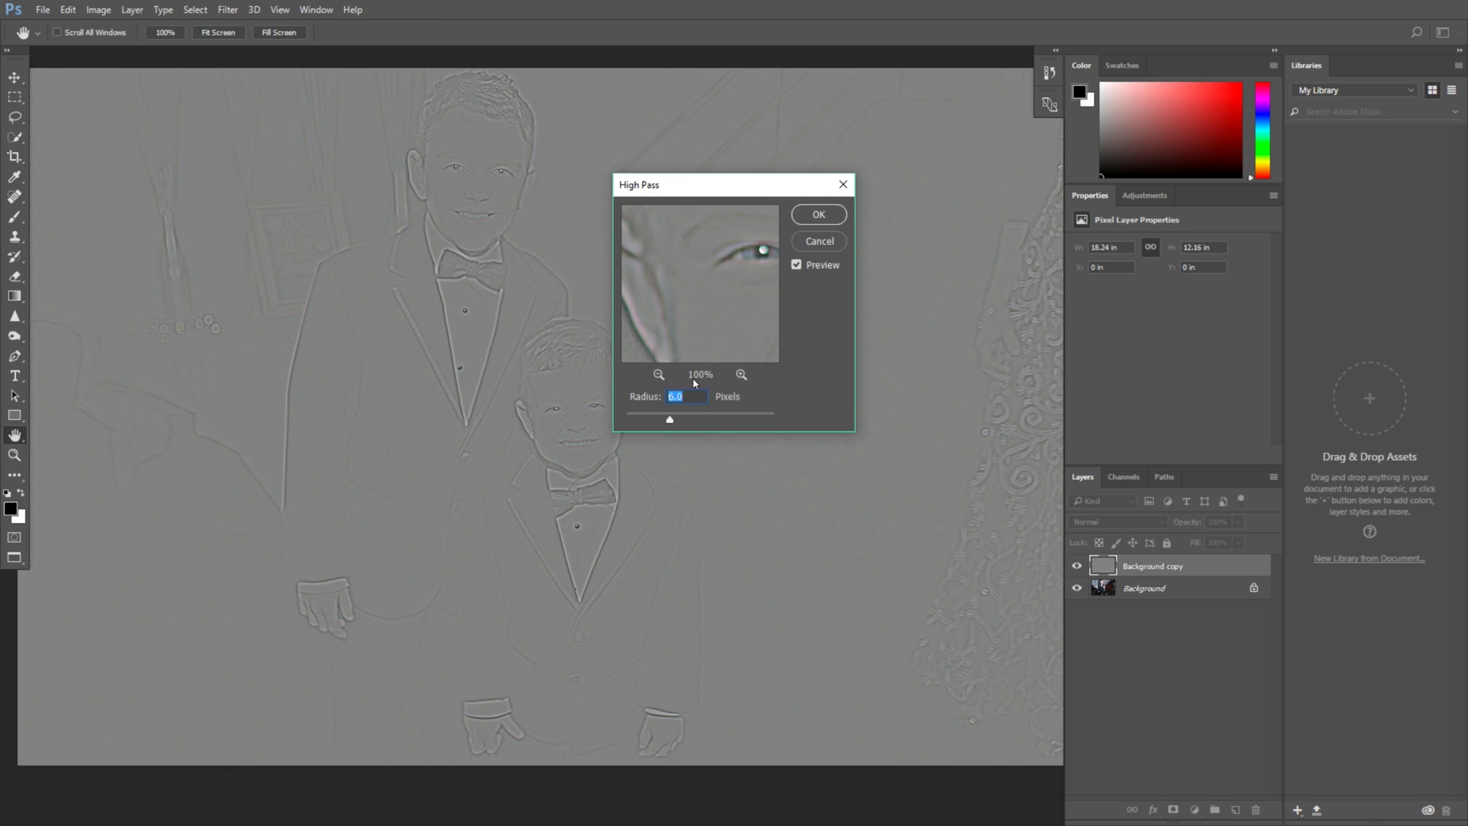
left_click_drag(670, 420, 656, 420)
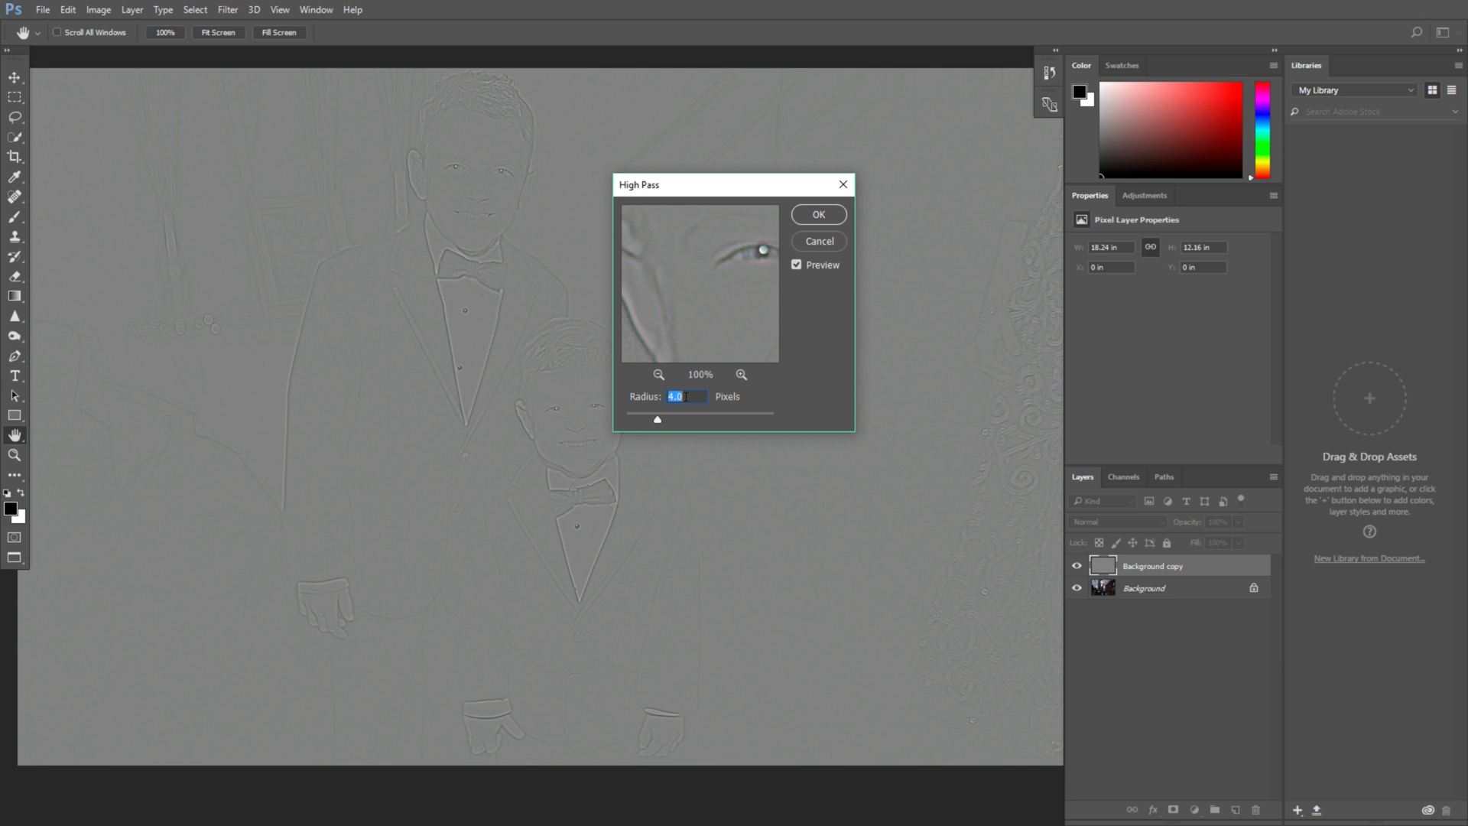
left_click(819, 214)
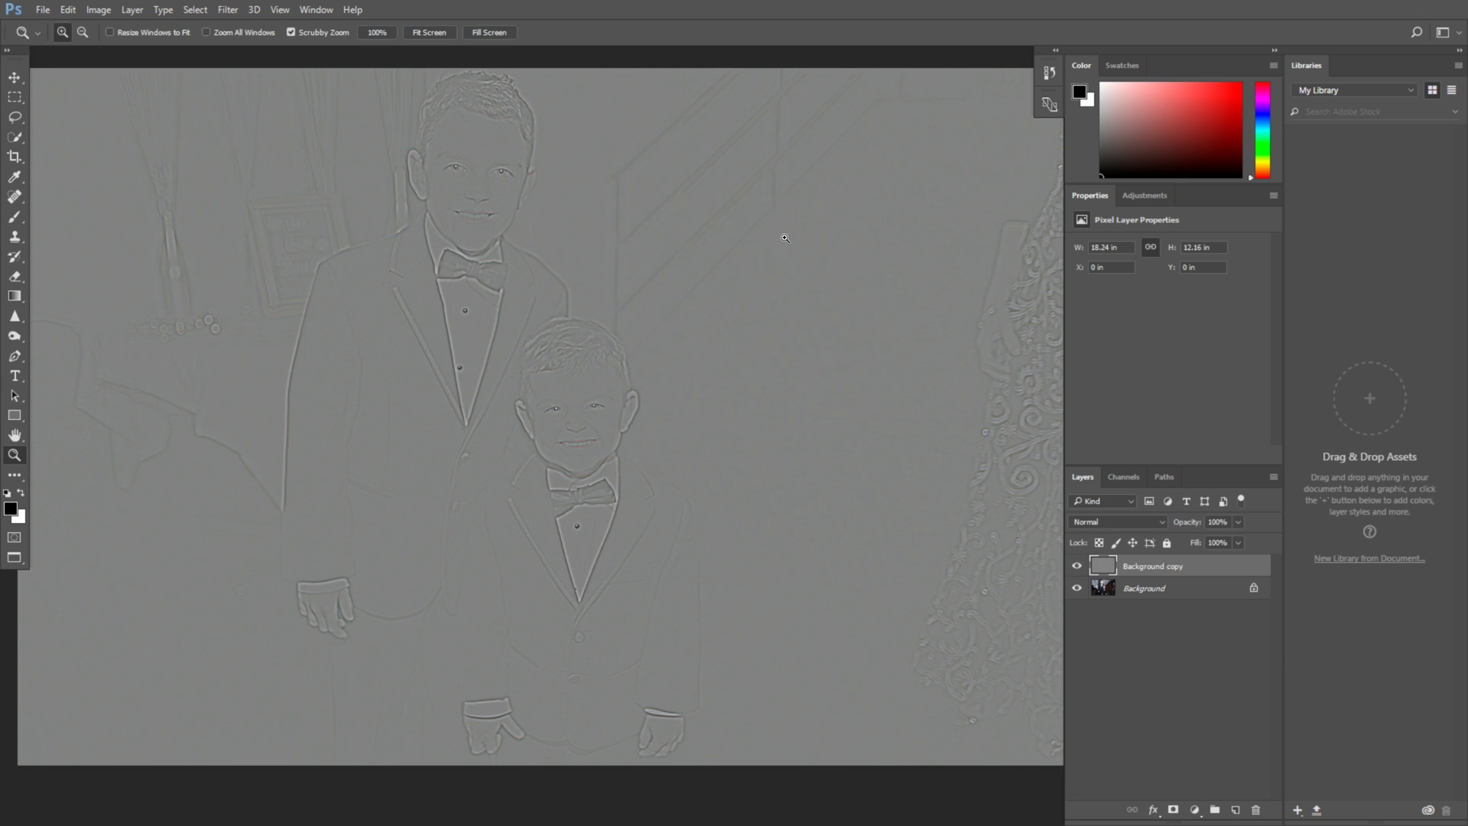
left_click(1212, 656)
Step: Toggle the Background copy layer's visibility to compare, then set its blend mode to Overlay
left_click(1143, 576)
left_click(1077, 567)
left_click(1077, 567)
left_click(1141, 523)
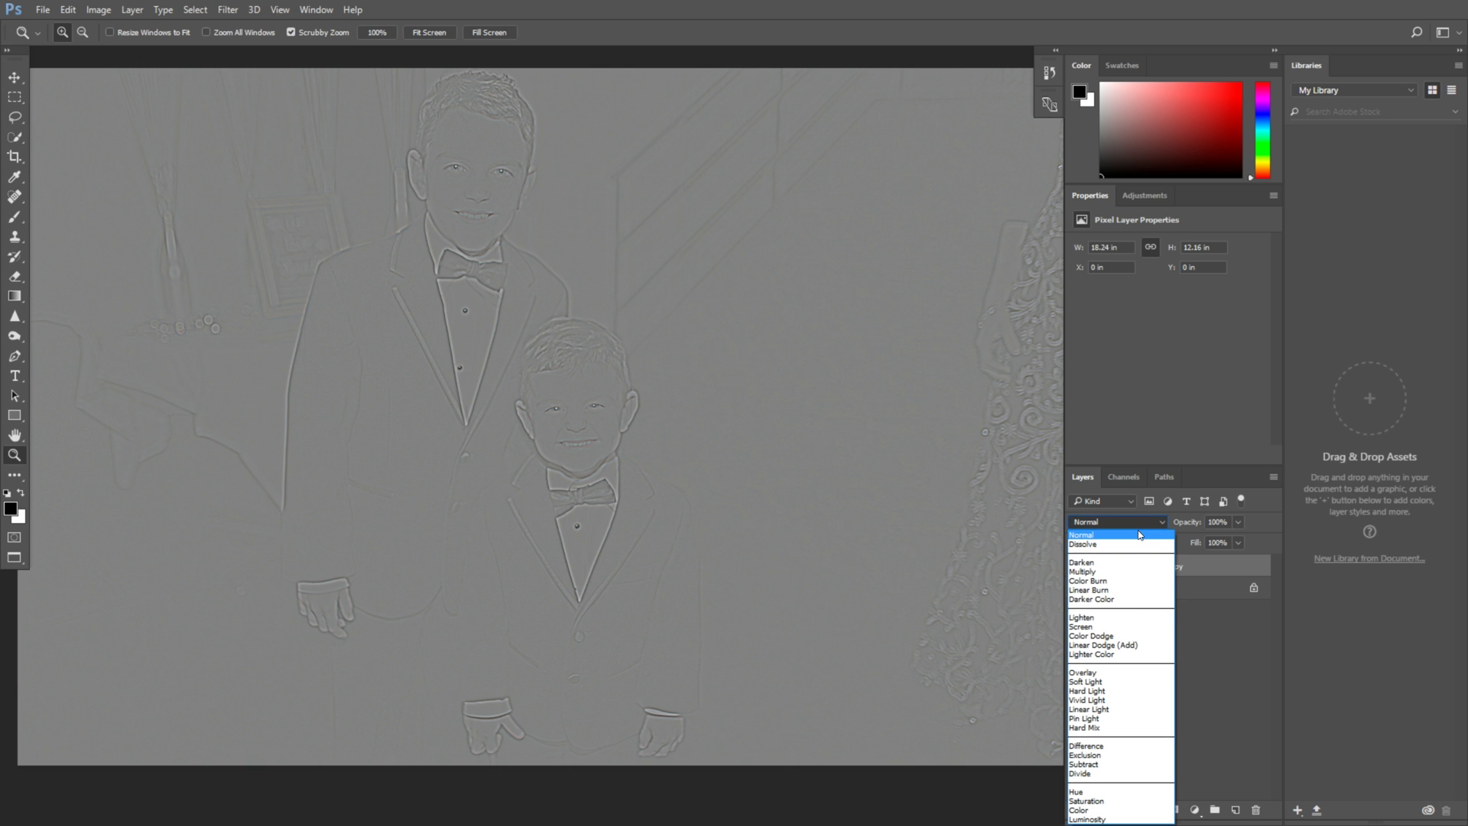
left_click(1130, 673)
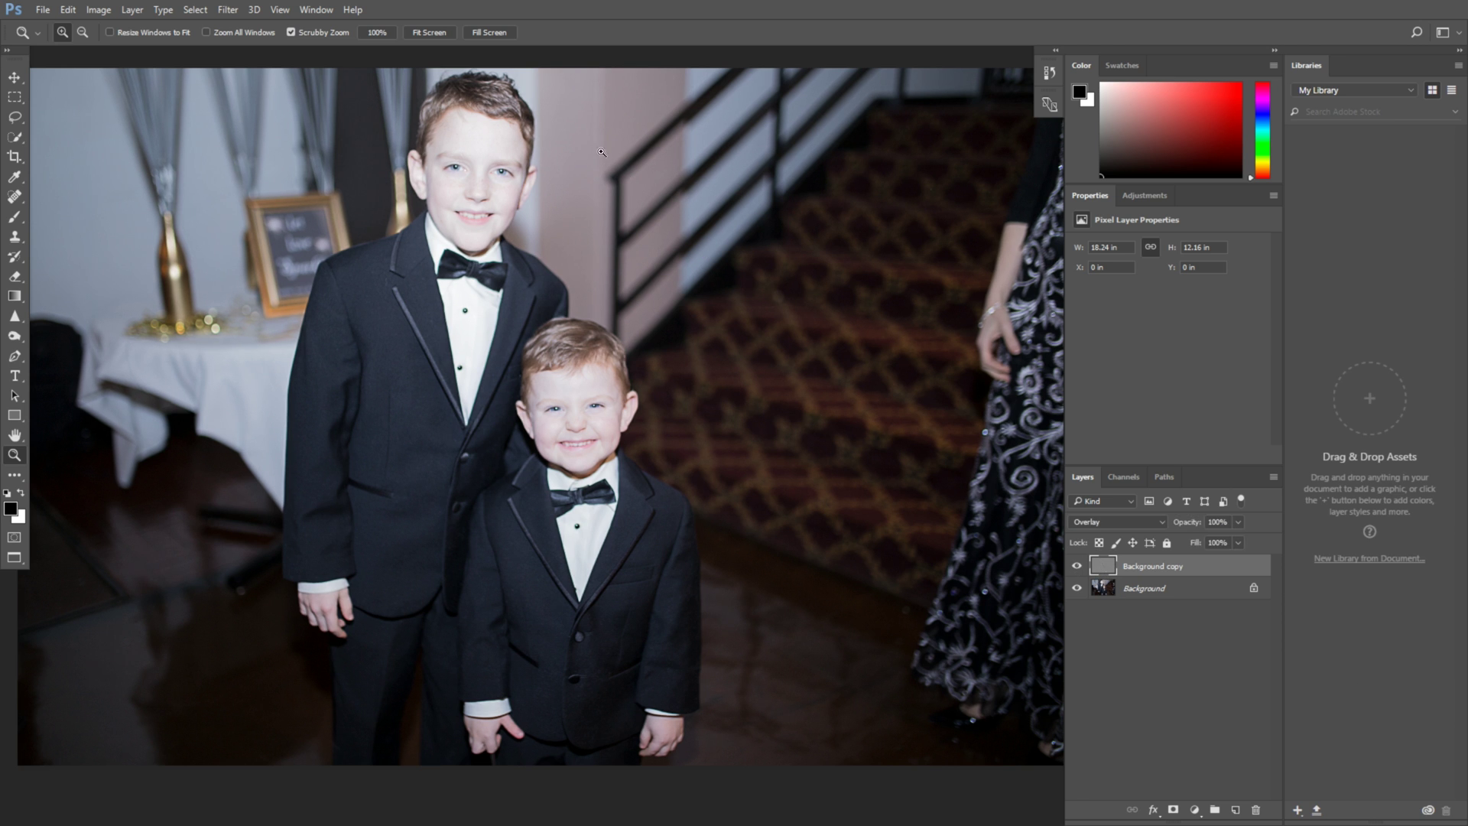
left_click(483, 179)
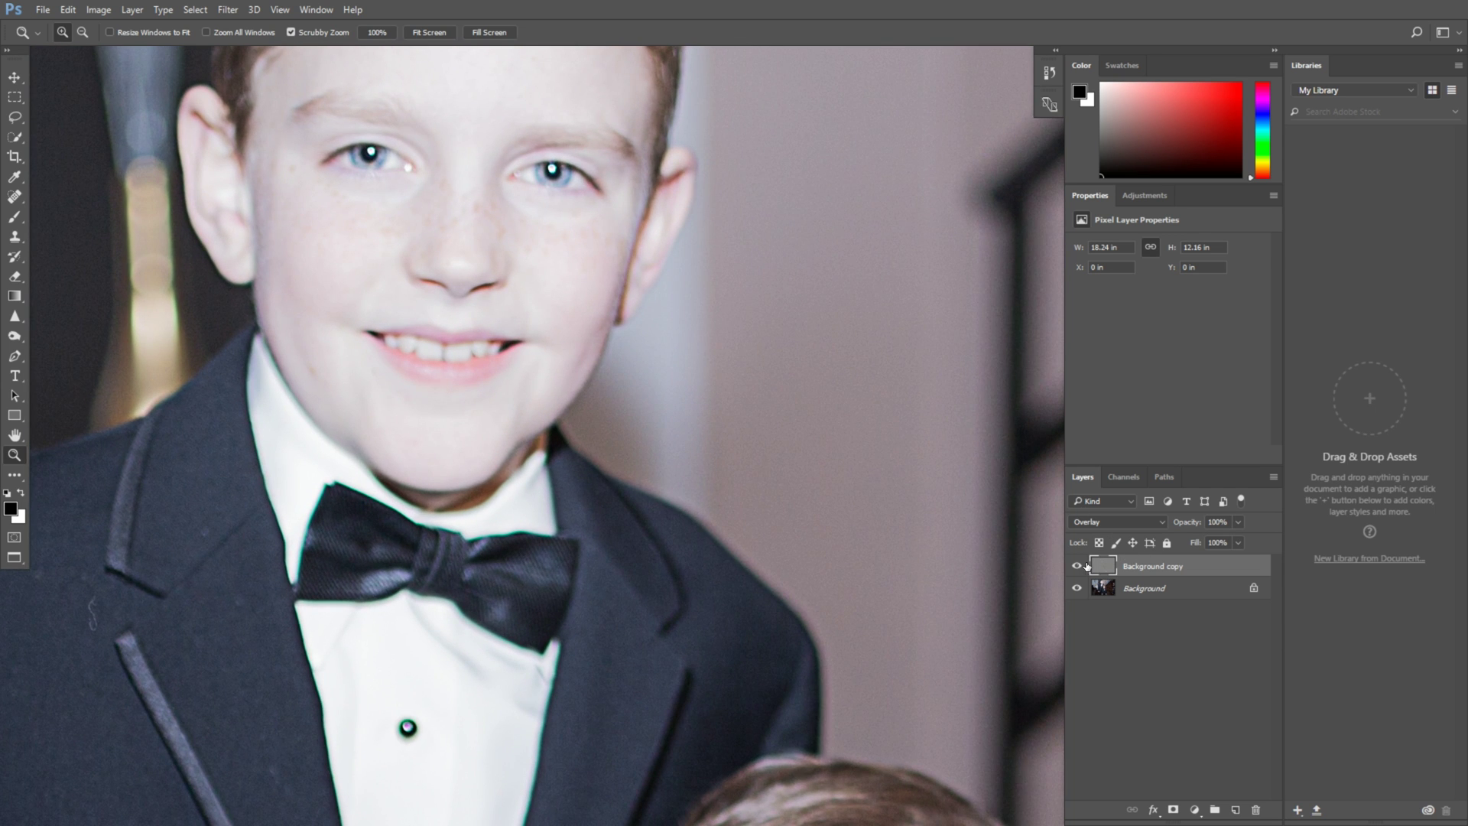
left_click(1077, 566)
left_click(1077, 566)
left_click(1078, 566)
left_click(1078, 566)
left_click(359, 374, "alt")
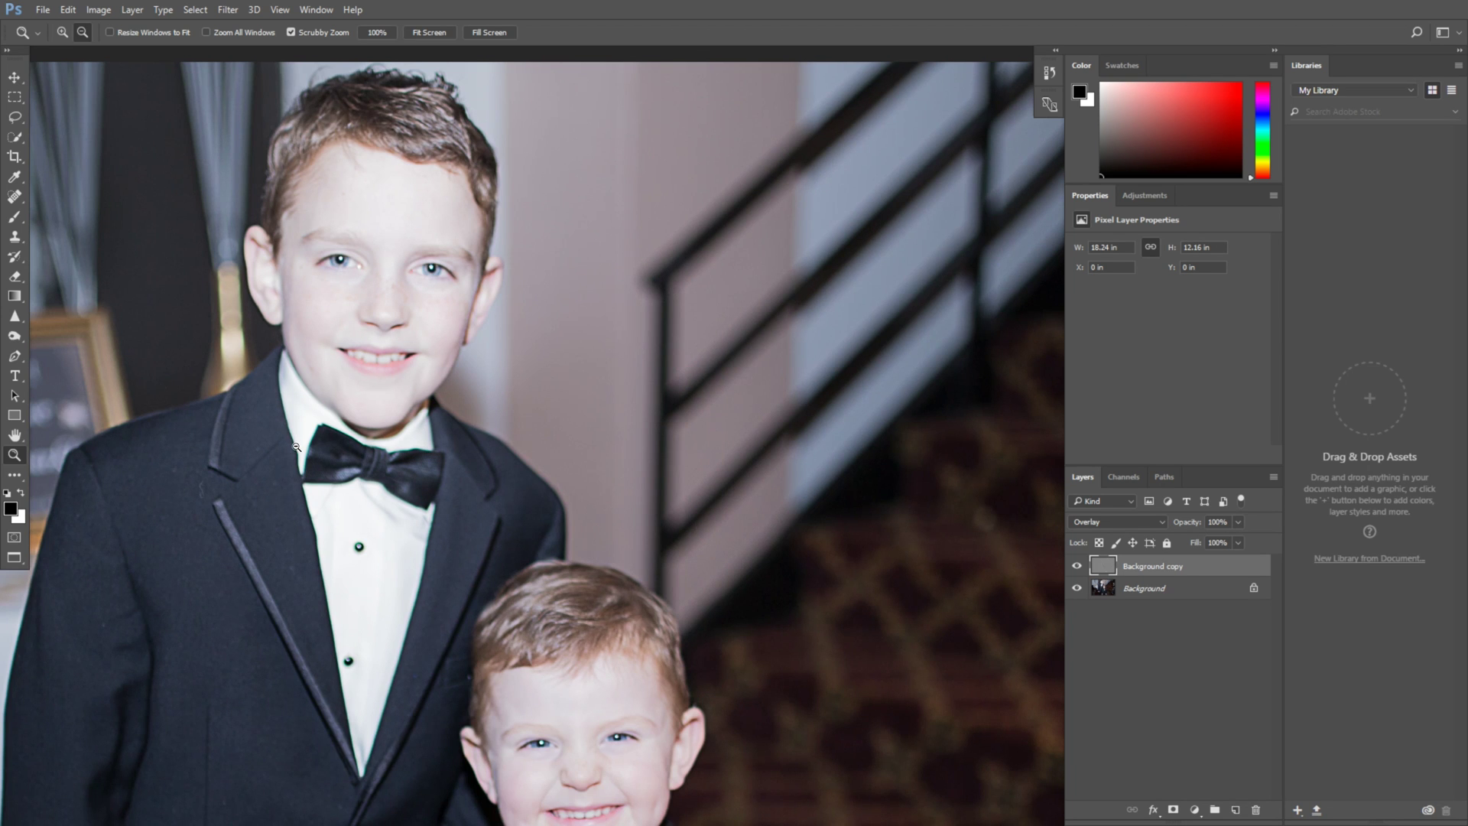
left_click(296, 446, "alt")
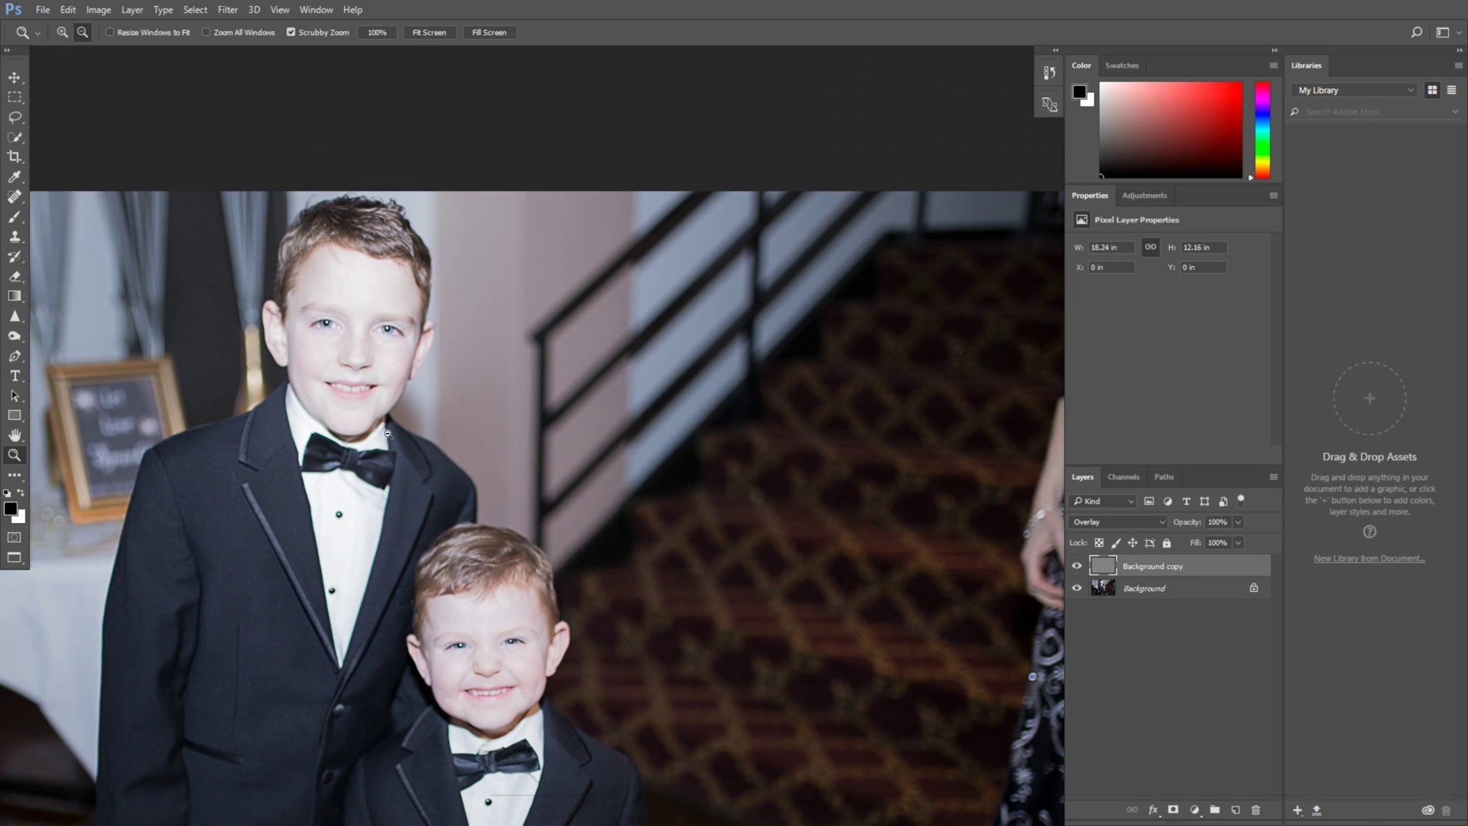
left_click(339, 517, "alt")
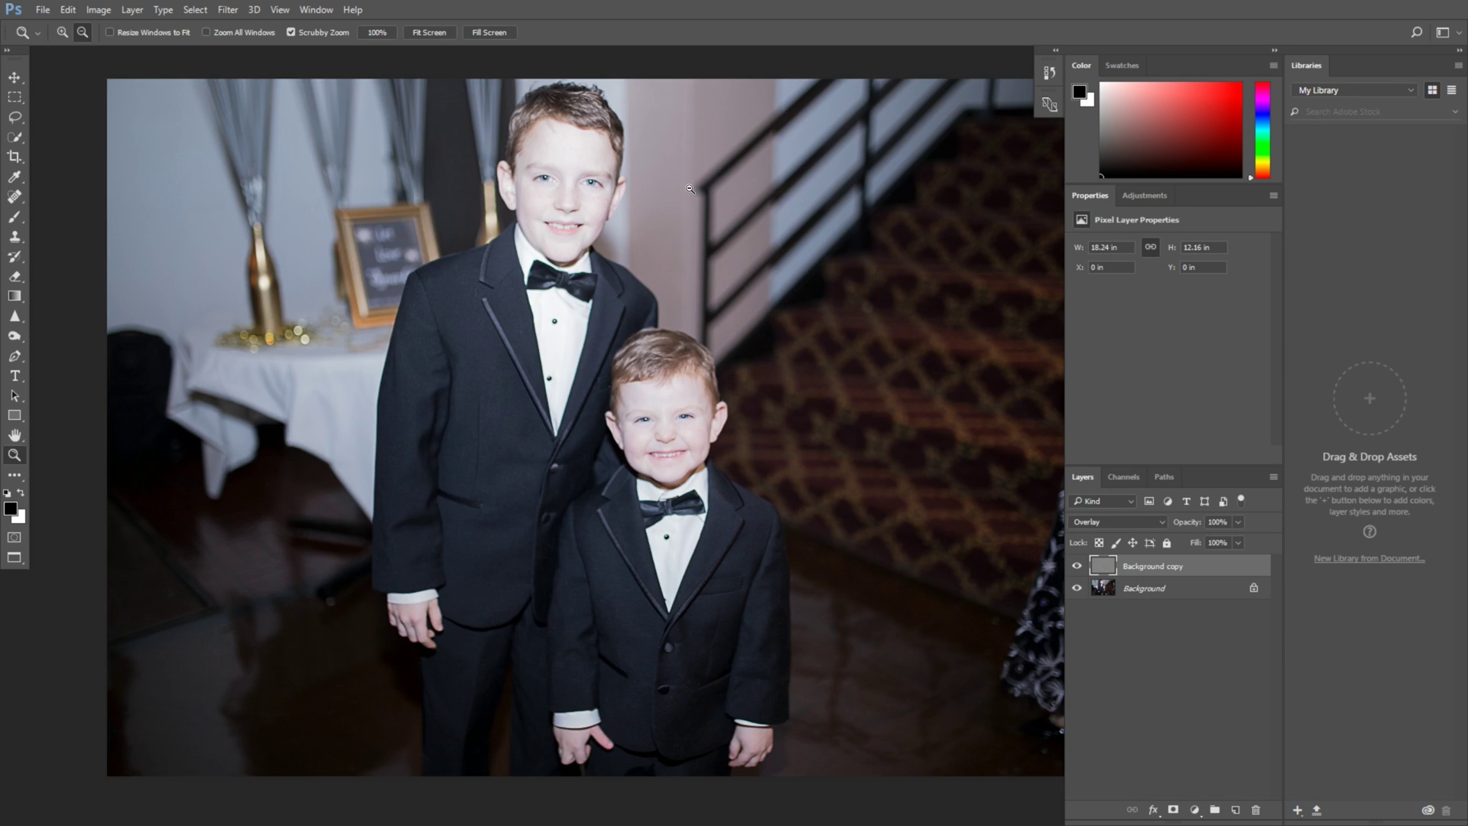
left_click(560, 610)
left_click(1113, 519)
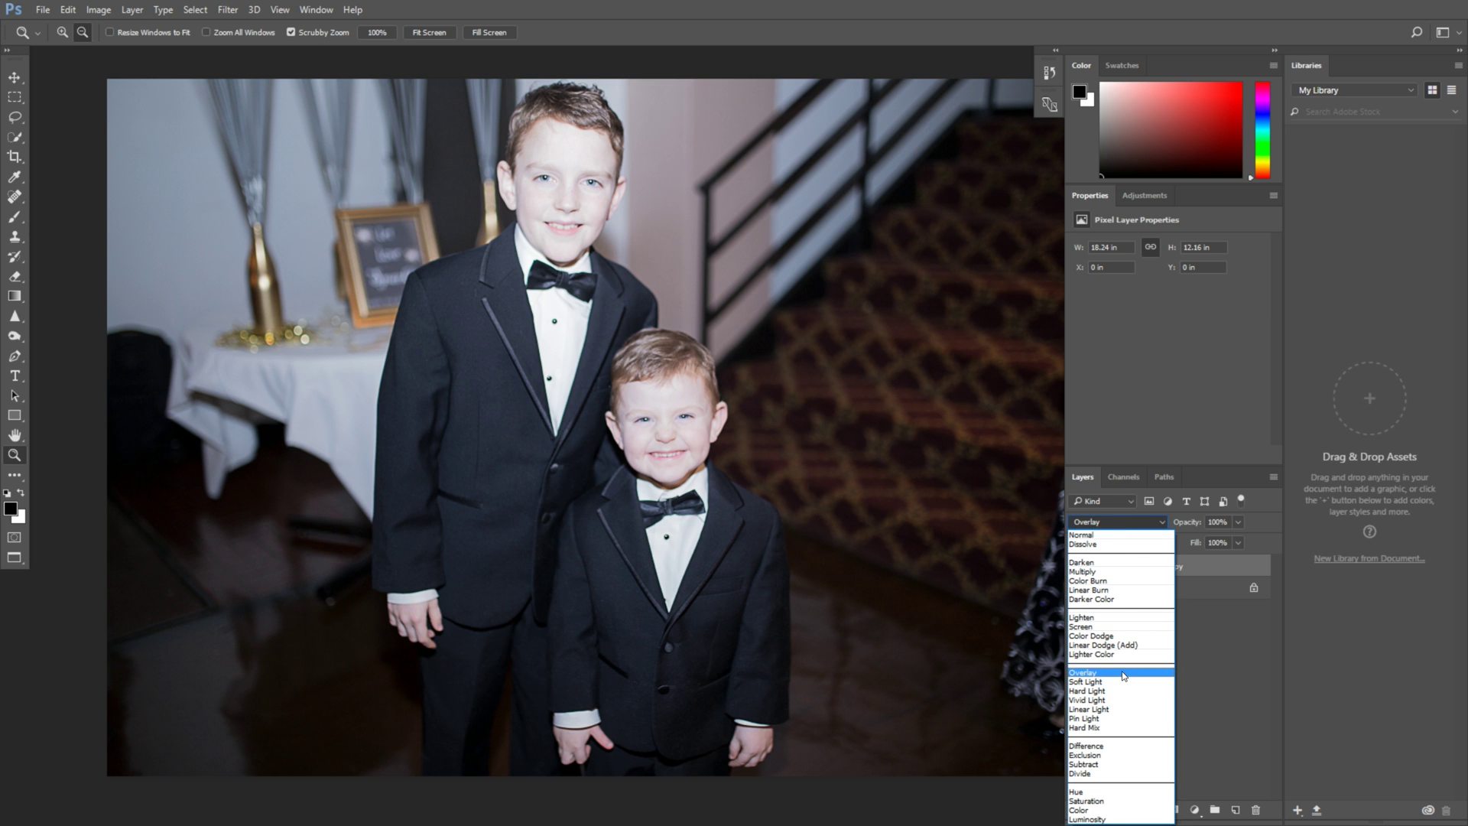
Step: Switch the High Pass layer's blend mode to Soft Light, then Hard Light
left_click(1123, 681)
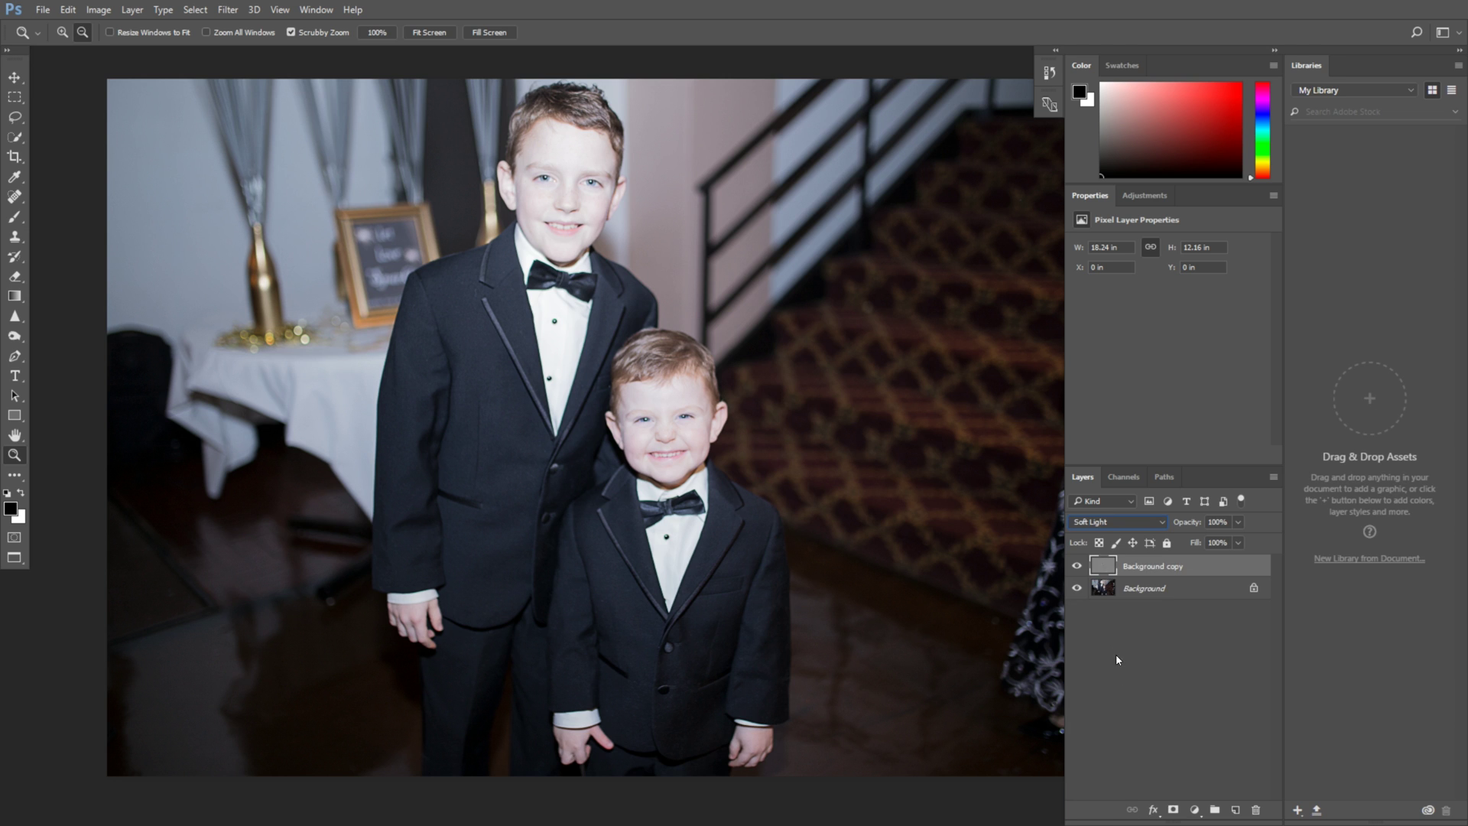
left_click(1109, 523)
left_click(1087, 691)
Step: Zoom in and out to inspect the Hard Light sharpening on both boys
left_click_drag(574, 223, 634, 282)
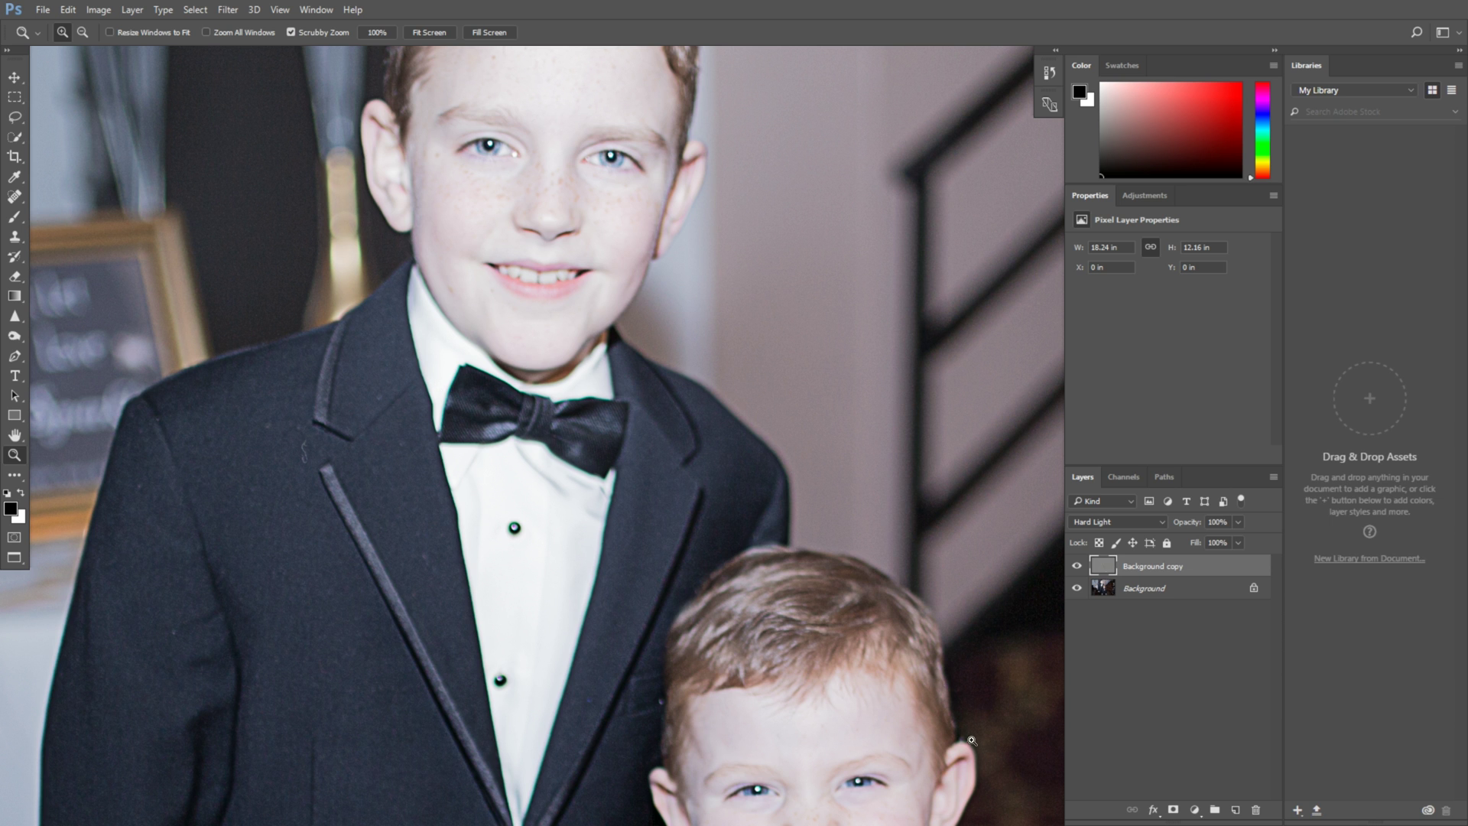
left_click(83, 32)
left_click(583, 452)
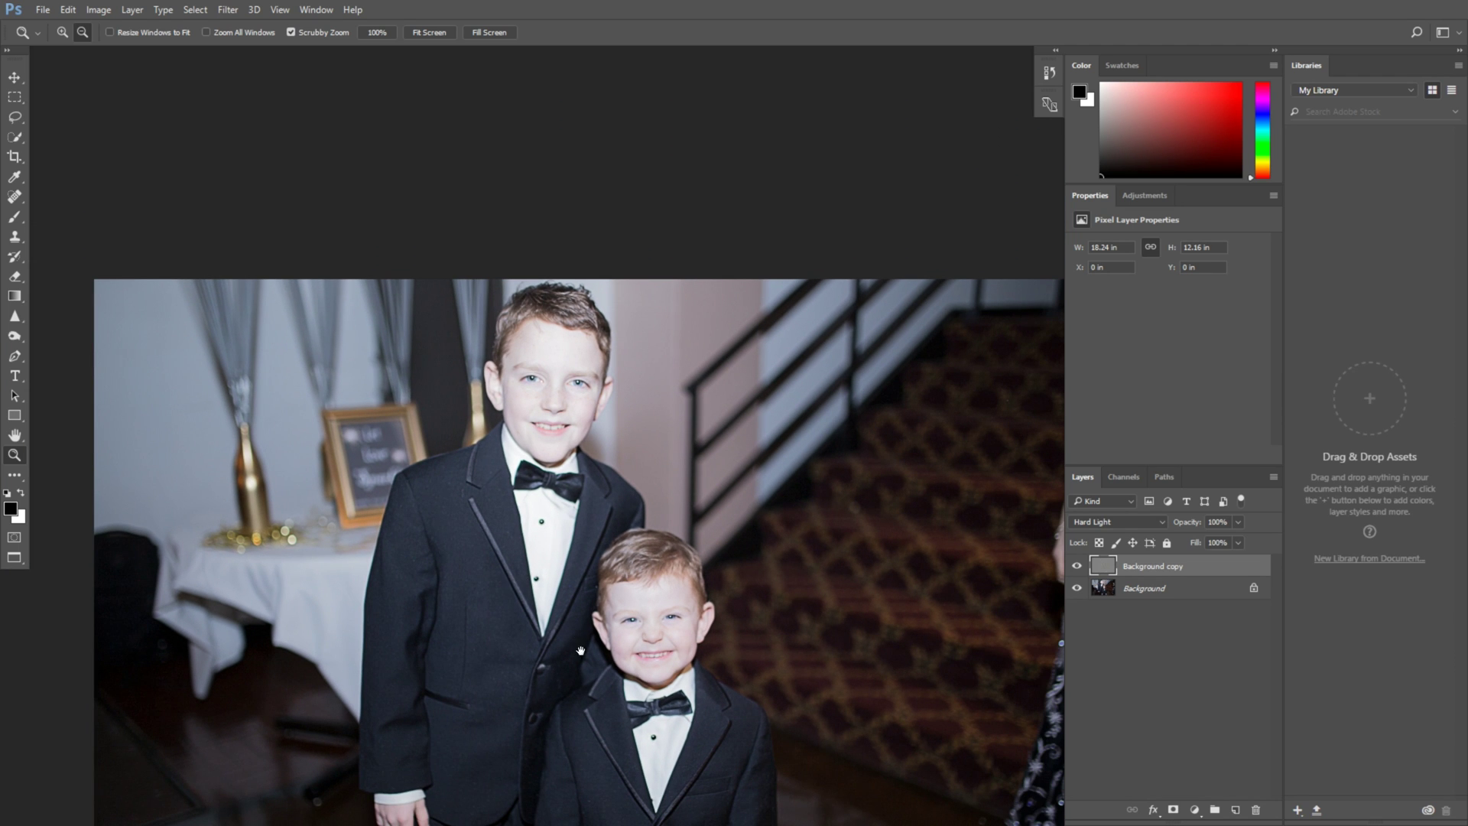
left_click_drag(581, 650, 494, 449)
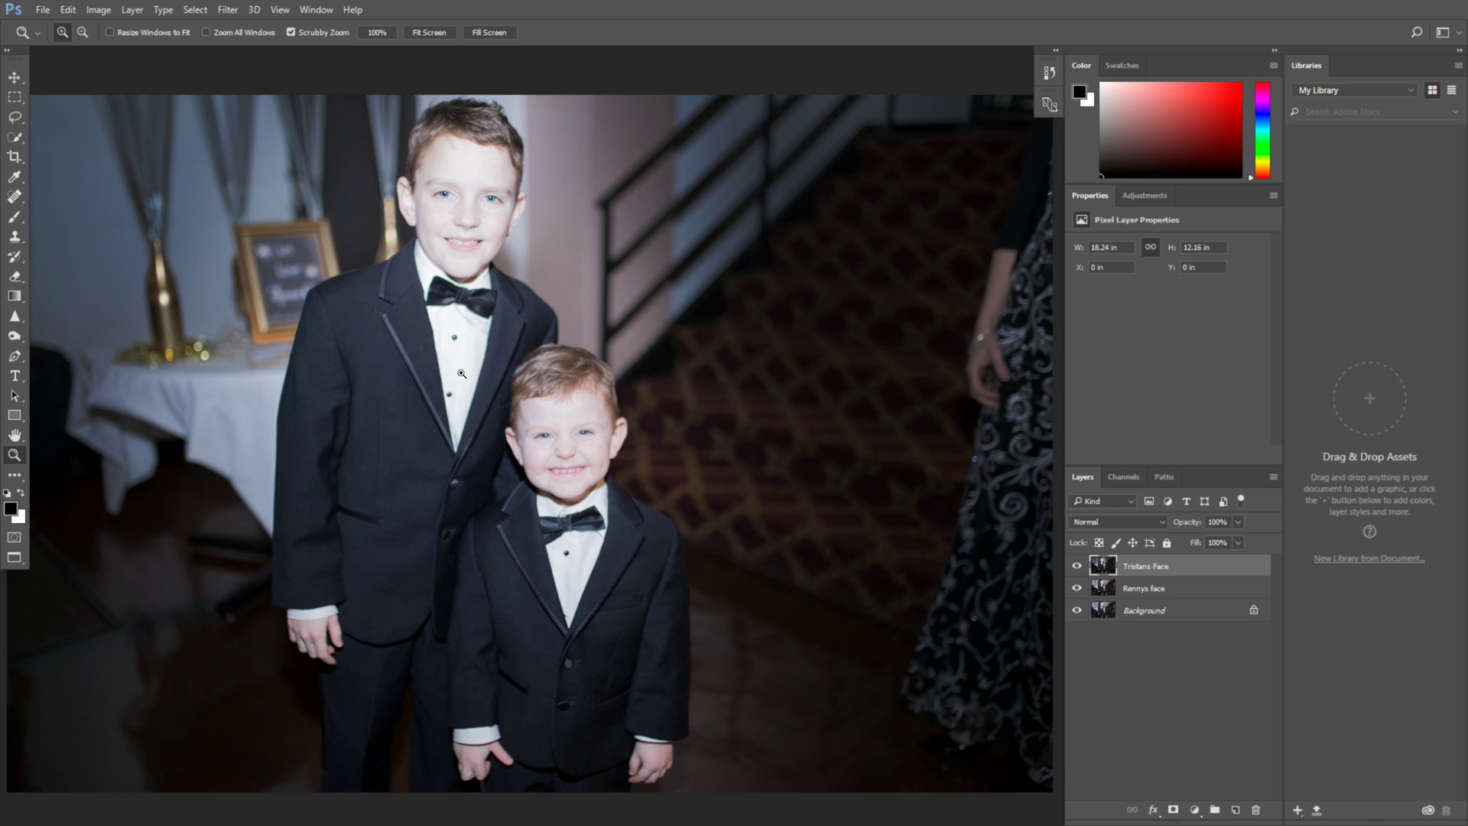
left_click(462, 373)
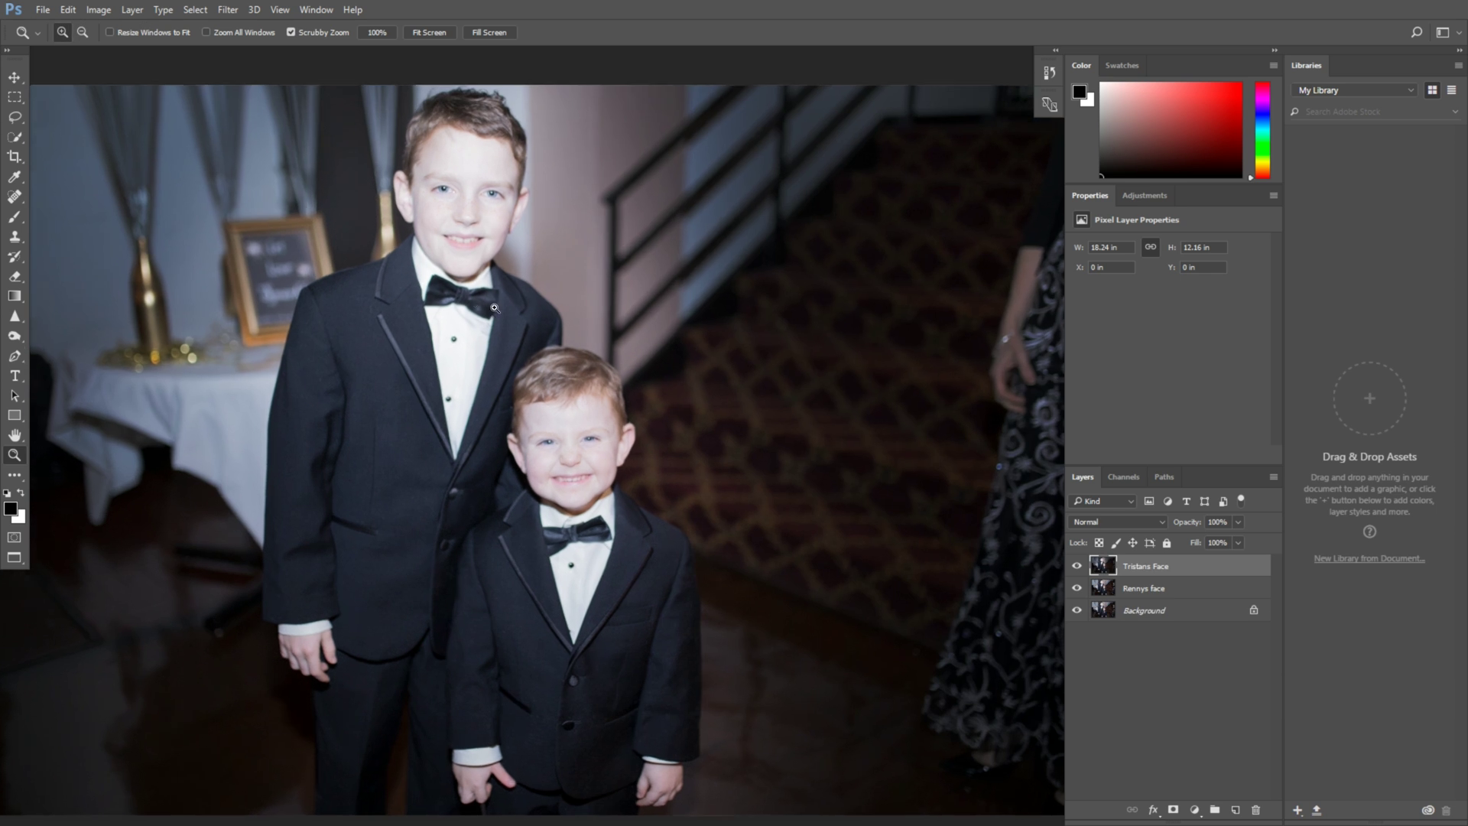
left_click_drag(569, 228, 551, 288)
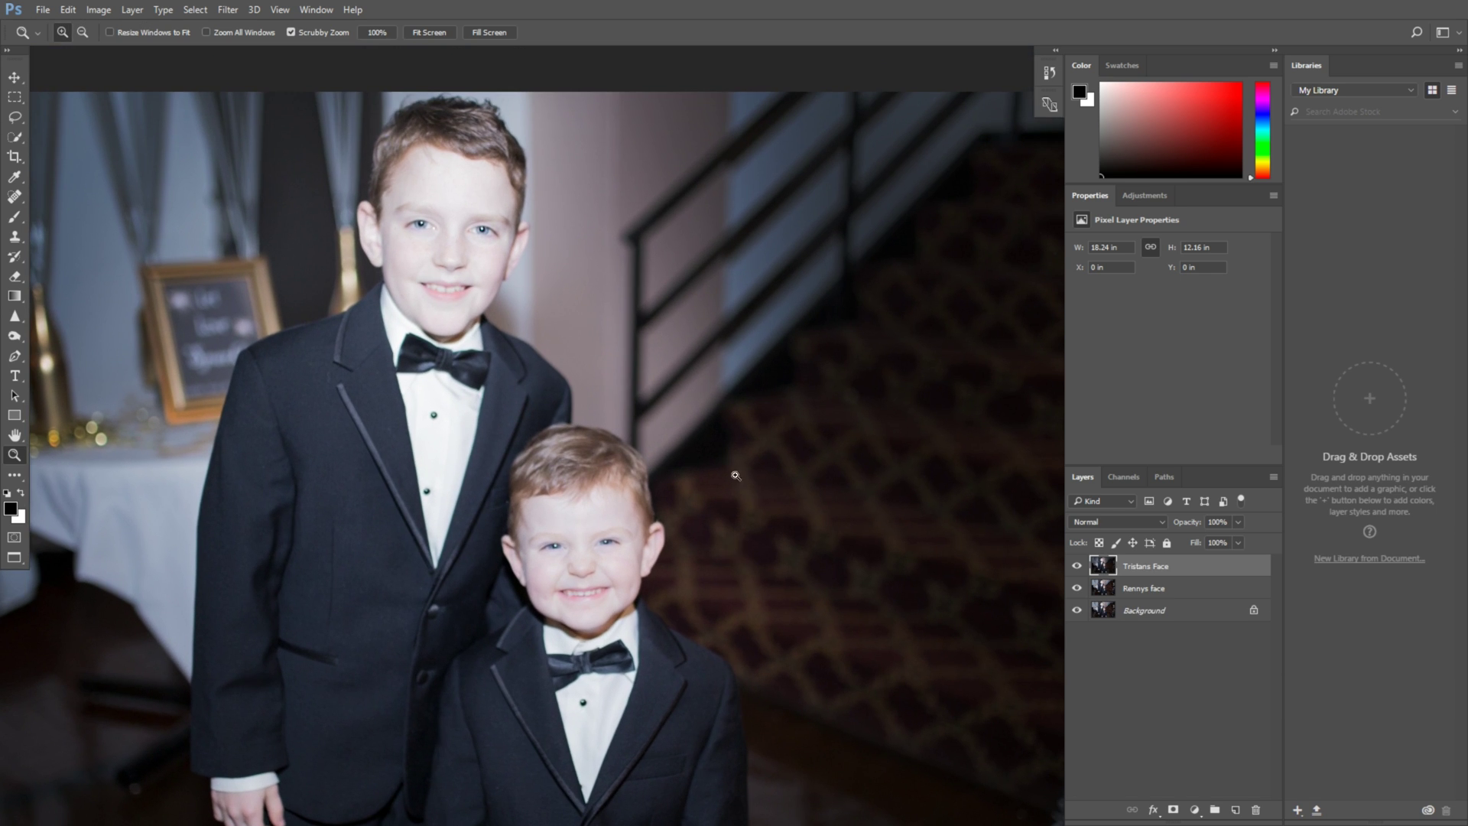